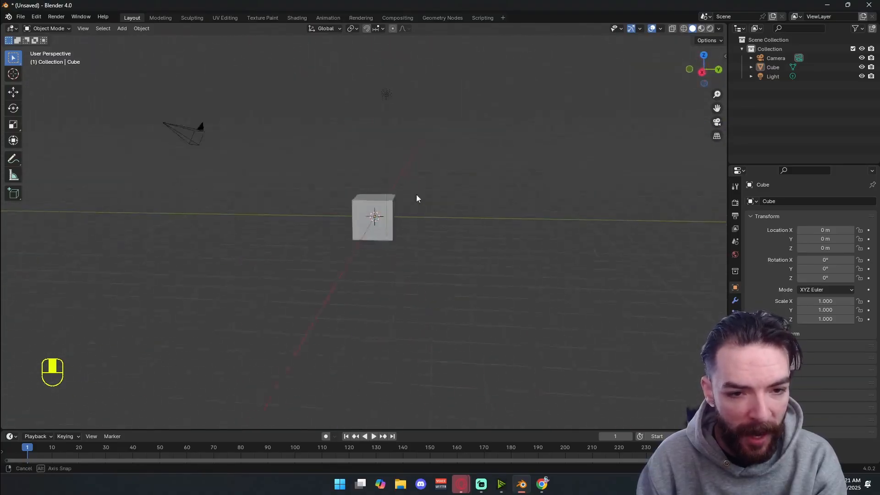
Select the default cube and inspect it from different angles.
left_click(370, 207)
middle_click_drag(307, 219, 377, 217)
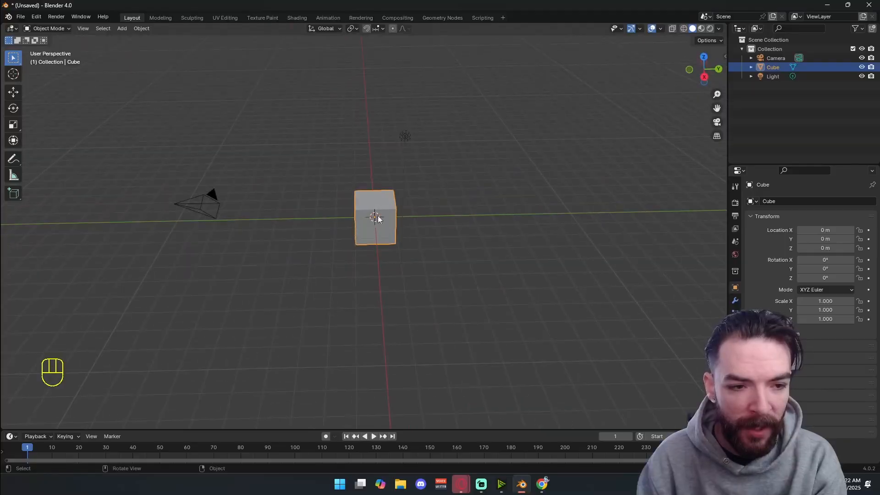
left_click(450, 191)
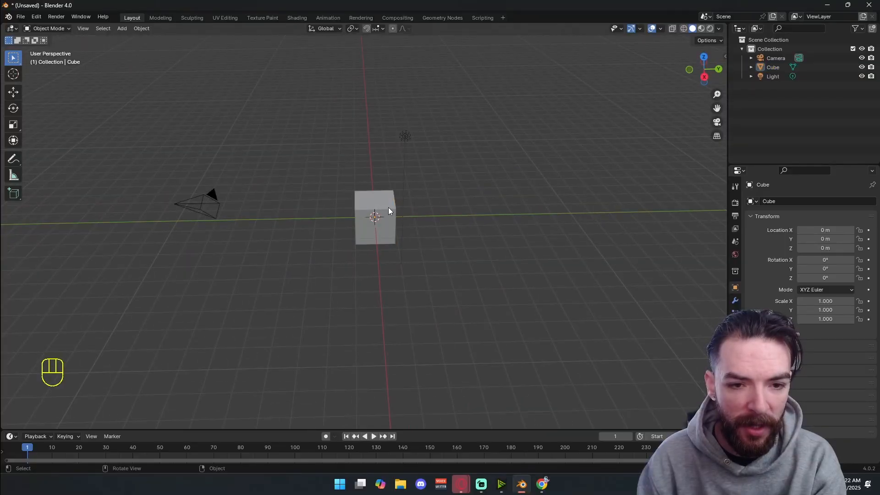
left_click(389, 207)
mouse_move(449, 235)
middle_mouse_down()
mouse_move(446, 219)
mouse_move(440, 230)
middle_mouse_up()
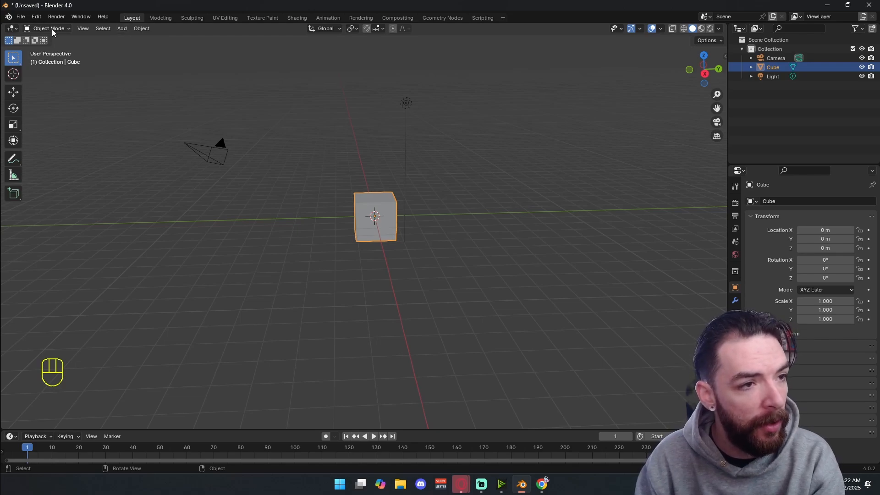
left_click(123, 30)
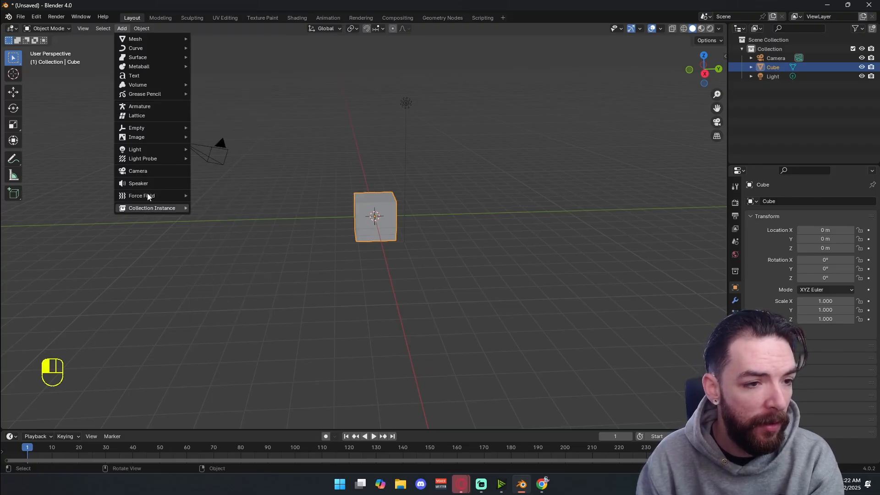
mouse_move(162, 195)
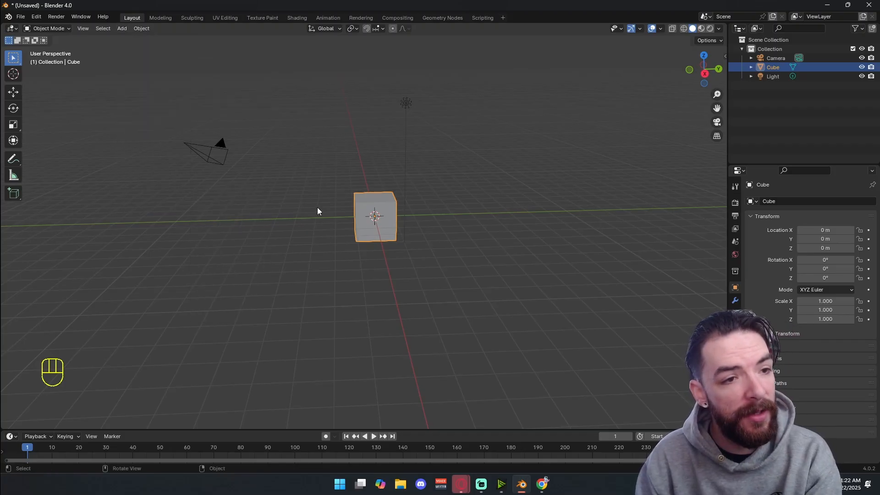
key("shift+a")
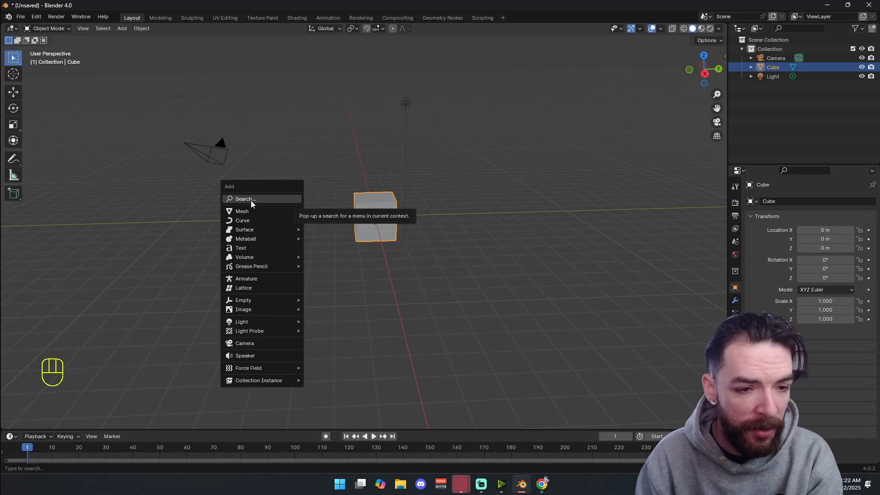
mouse_move(246, 212)
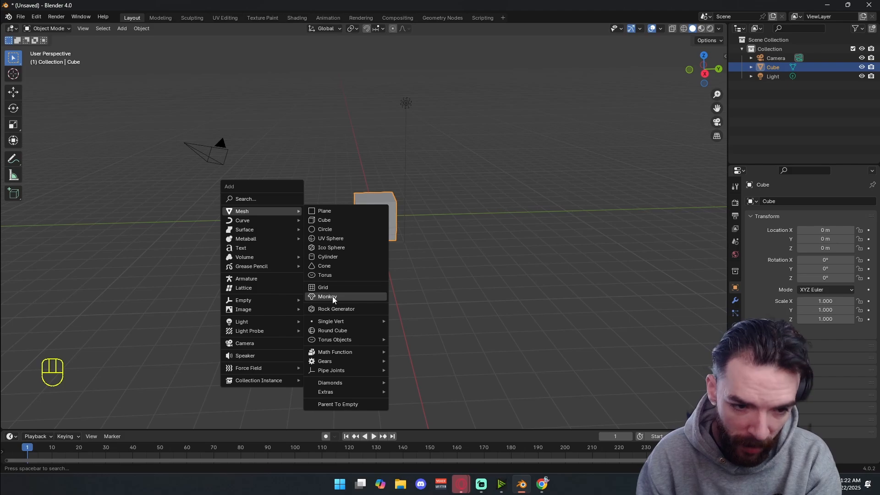
left_click(455, 187)
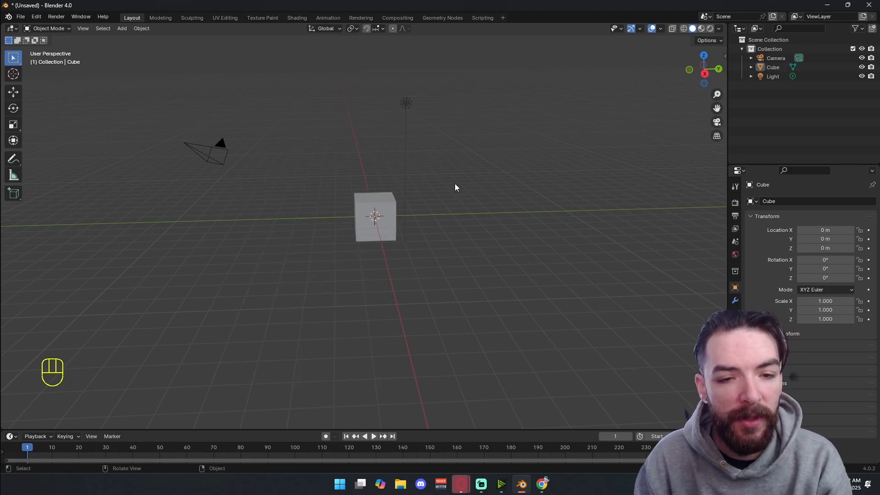
Delete the default cube from the scene.
left_click(381, 197)
key("Delete")
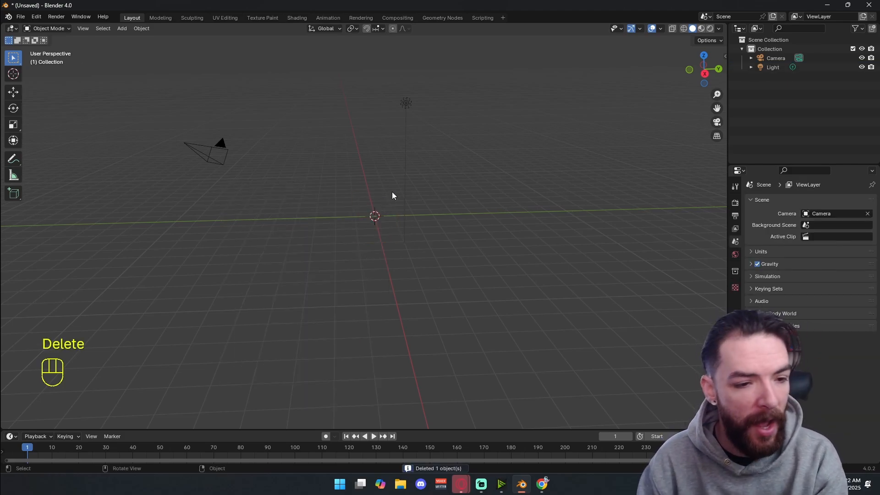
Add a cylinder mesh at the scene origin.
middle_click_drag(442, 184, 389, 201)
key("shift+a")
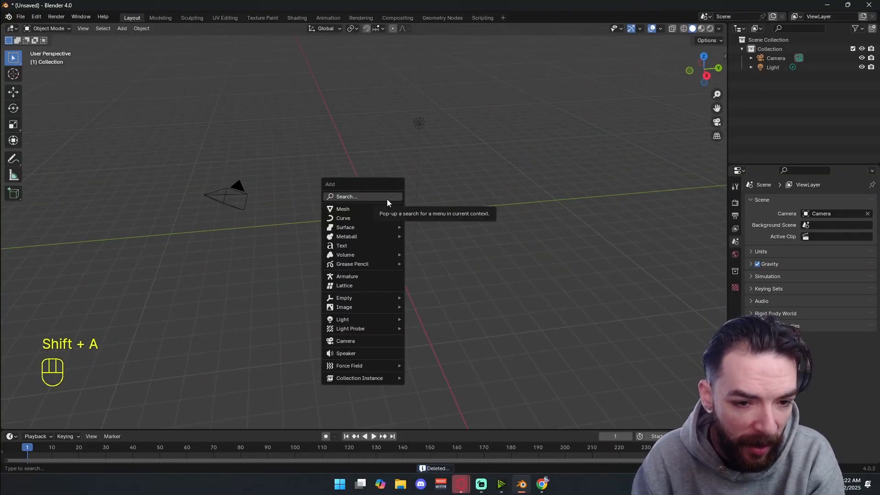
mouse_move(376, 211)
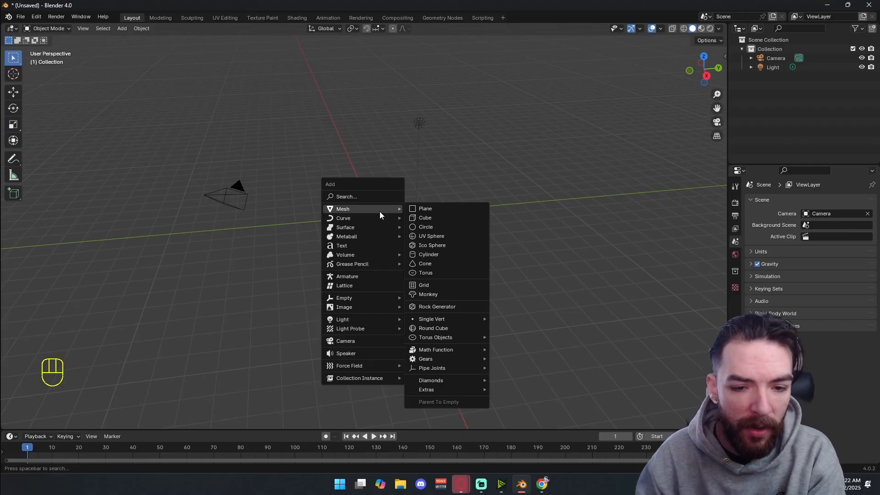
left_click(427, 255)
middle_click_drag(428, 255, 544, 189)
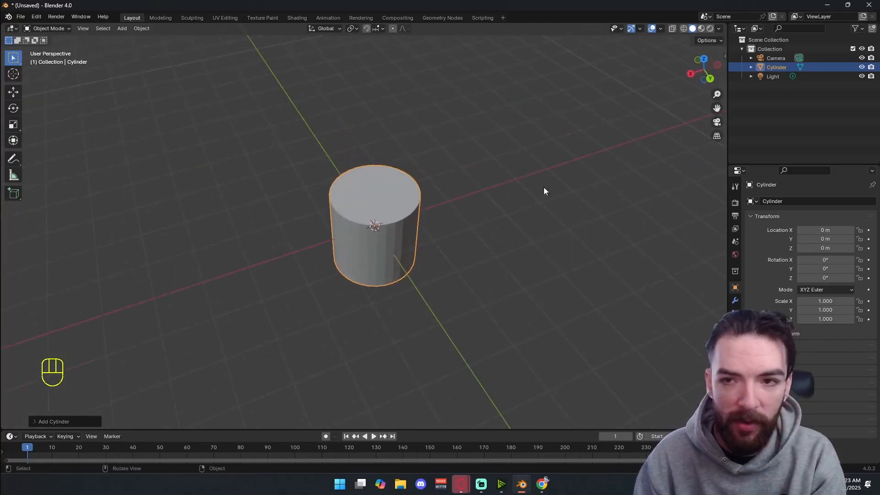
Preview the cylinder in rendered and wireframe shading, and return the viewport to solid shading.
left_click(712, 29)
mouse_move(337, 229)
middle_mouse_down()
mouse_move(415, 173)
mouse_move(386, 216)
mouse_move(413, 204)
mouse_move(298, 223)
mouse_move(224, 188)
mouse_move(342, 210)
mouse_move(485, 201)
mouse_move(412, 200)
middle_mouse_up()
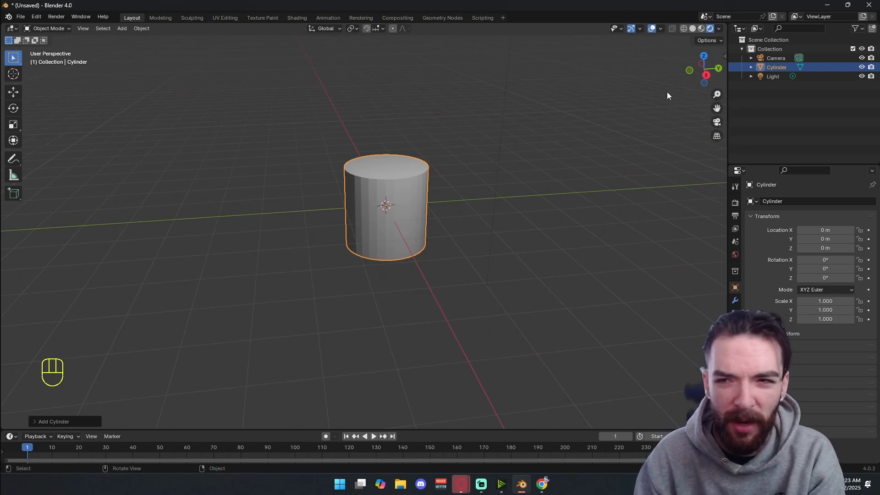
left_click(683, 28)
left_click(693, 28)
Apply Shade Smooth to the cylinder.
middle_click_drag(424, 192, 407, 219)
right_click(389, 185)
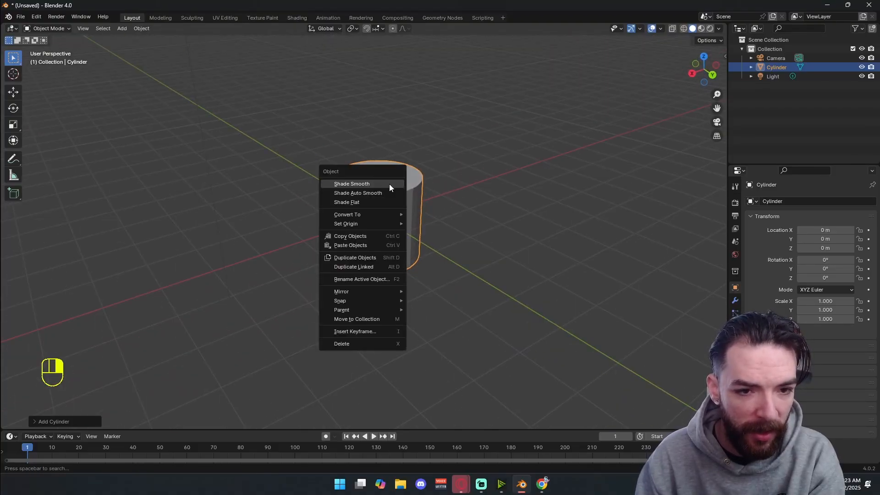
left_click(389, 183)
mouse_move(350, 230)
middle_mouse_down()
mouse_move(338, 205)
mouse_move(379, 177)
mouse_move(359, 127)
mouse_move(342, 246)
mouse_move(392, 204)
middle_mouse_up()
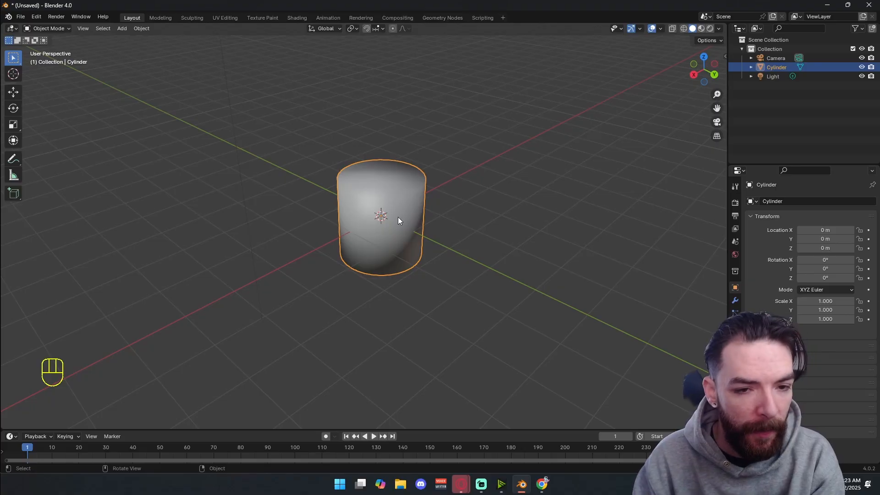
Return the cylinder to flat shading and deselect it.
middle_click_drag(398, 217, 389, 200)
right_click(381, 195)
left_click(382, 161)
left_click(383, 170)
right_click(400, 180)
left_click(446, 202)
Delete the cylinder from the scene.
scroll(390, 201, "down", 5)
middle_click_drag(341, 177, 391, 170)
scroll(378, 216, "up", 4)
scroll(376, 180, "down", 2)
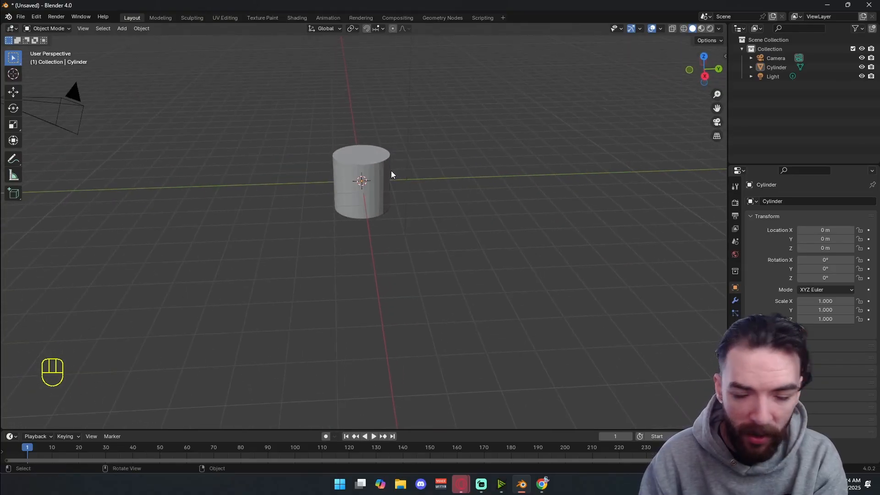
left_click(376, 166)
key("Delete")
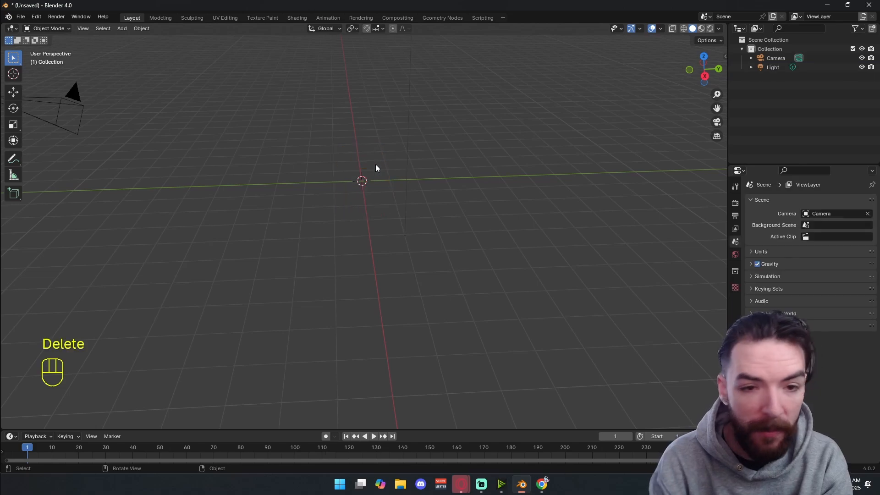
Examine the row of mesh primitives in the scene and the list of meshes available to add.
middle_click_drag(375, 164, 409, 172, "shift")
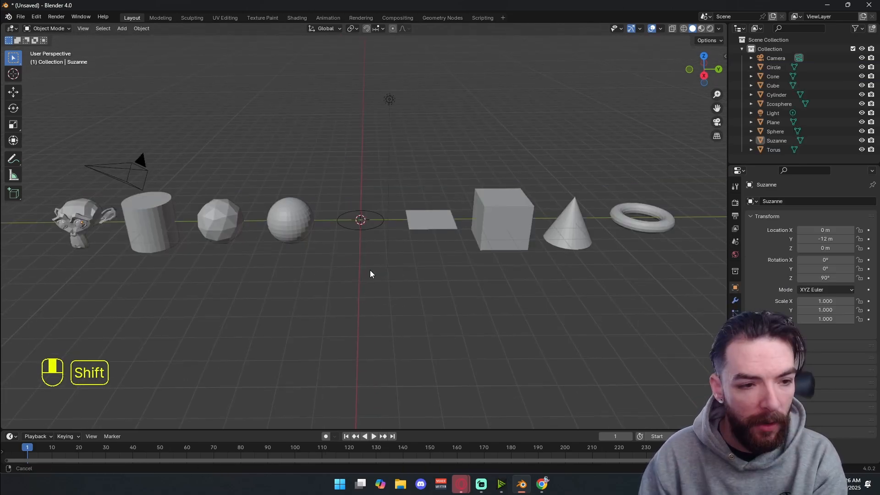
middle_click_drag(370, 274, 378, 237, "shift")
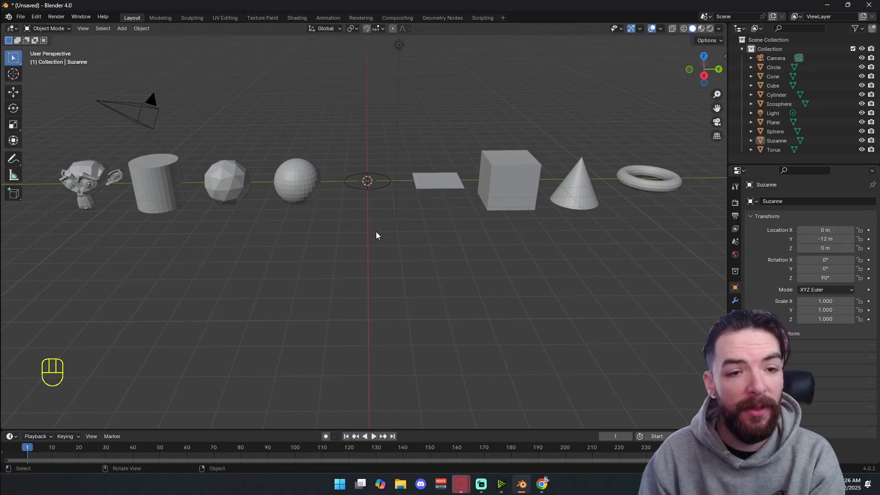
middle_click_drag(472, 205, 457, 224, "shift")
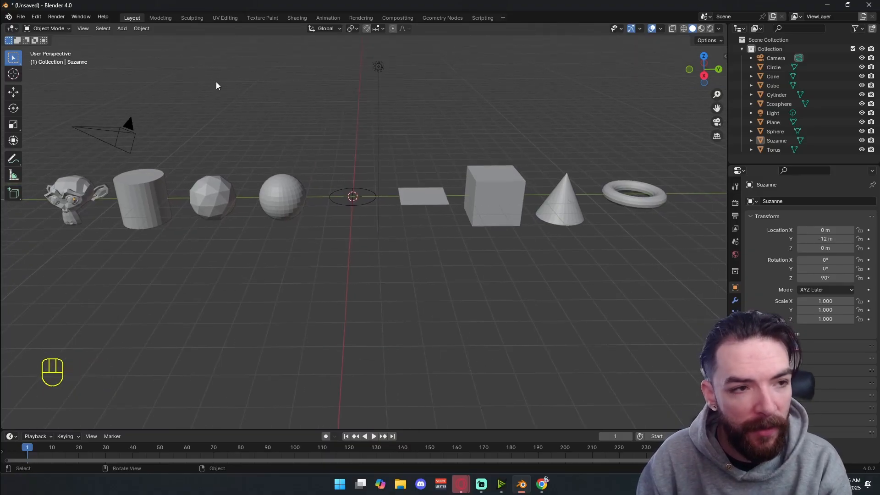
key("shift+a")
mouse_move(229, 115)
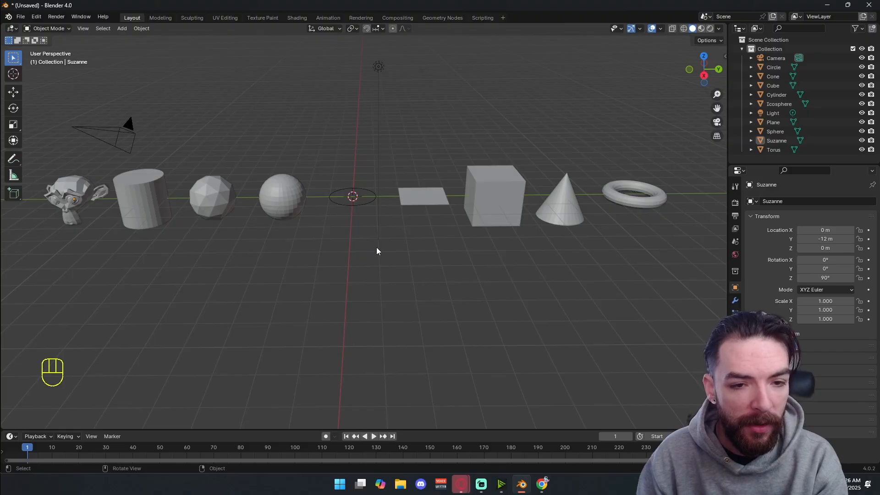
middle_click_drag(377, 251, 393, 275, "shift")
key("shift+a")
mouse_move(374, 224)
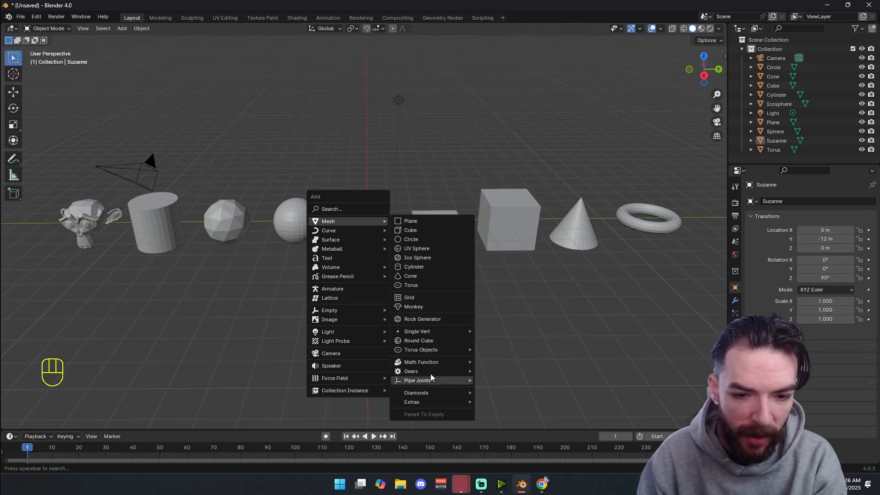
middle_click_drag(391, 266, 412, 278, "shift")
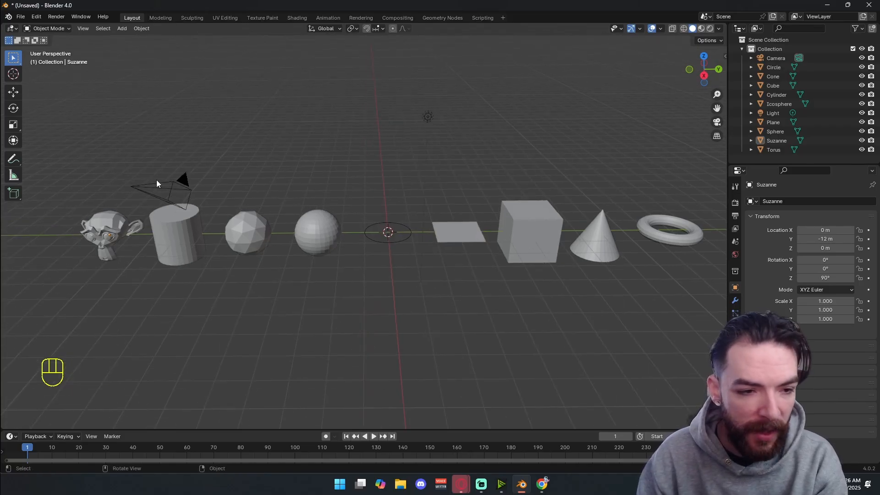
Select every object in the scene, and clear the selection.
left_click_drag(85, 142, 685, 279)
key("a")
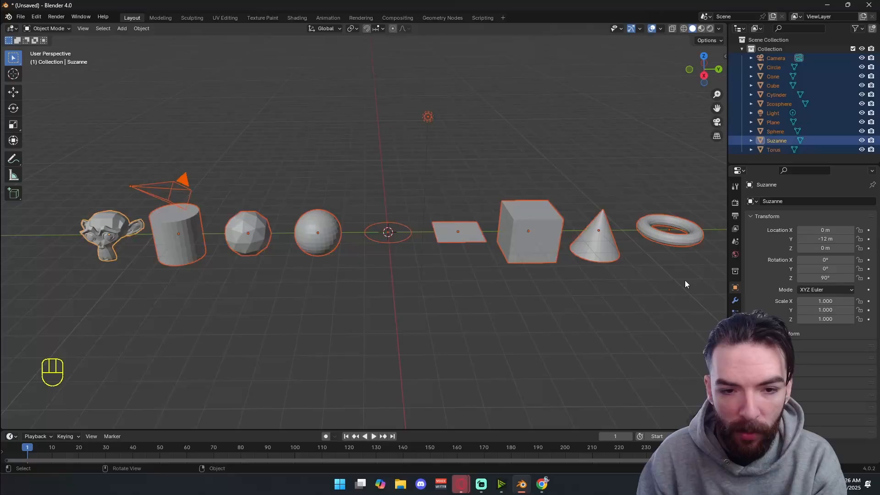
left_click(502, 319)
View the row of primitives from the front, through the camera and in the right orthographic view.
middle_click_drag(542, 304, 437, 285, "shift")
key("KP_1")
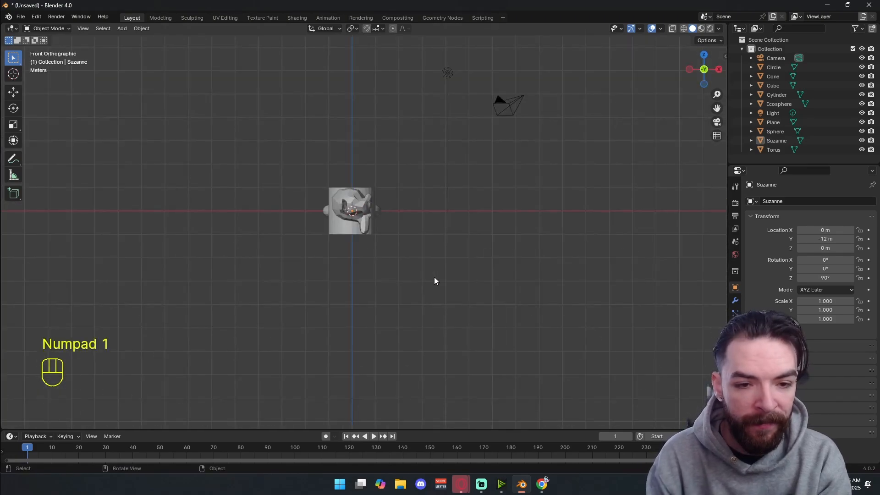
key("KP_0")
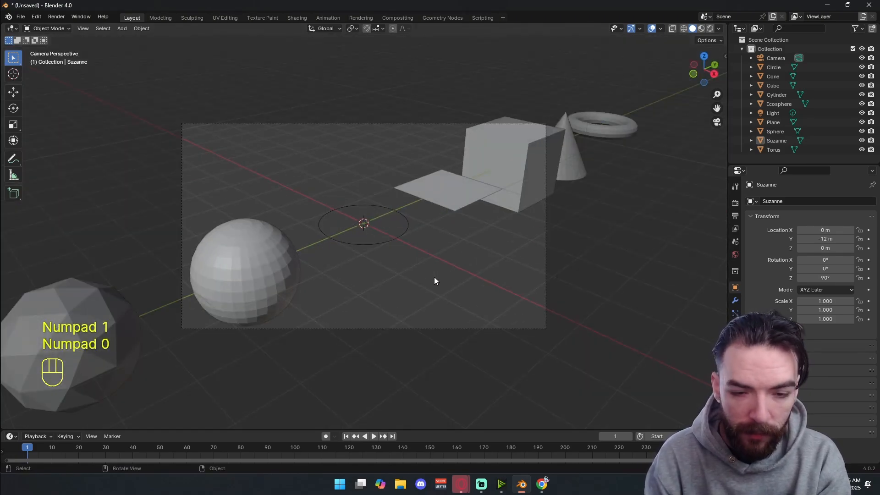
key("KP_3")
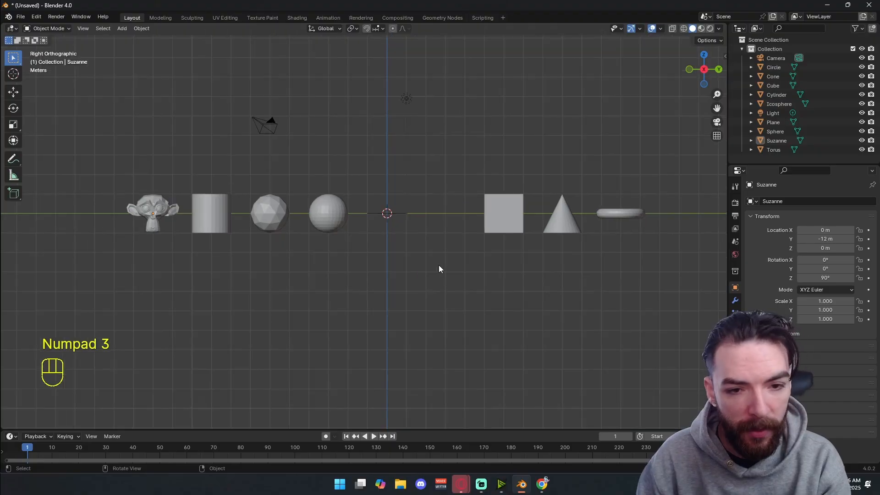
middle_click_drag(439, 269, 403, 300, "shift")
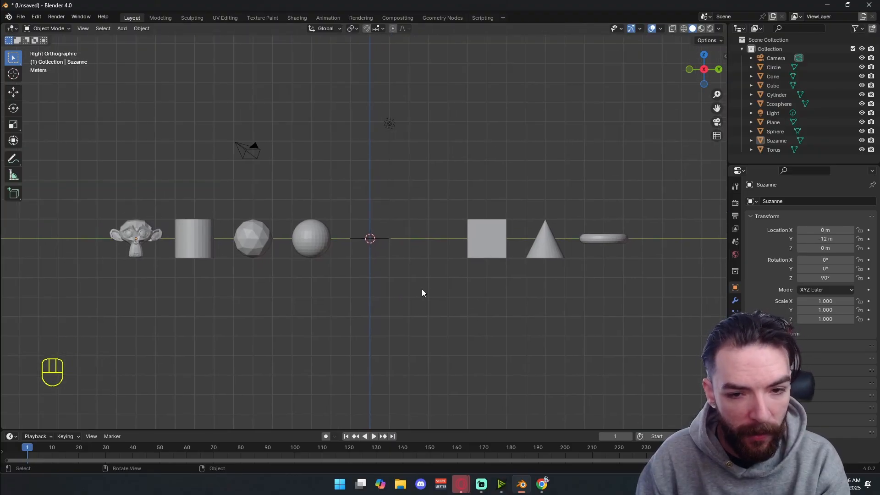
Select the monkey head and view it in the front and right orthographic views.
middle_click_drag(502, 300, 500, 311, "shift")
scroll(362, 283, "up", 1)
middle_click_drag(331, 304, 453, 302, "shift")
scroll(187, 279, "up", 2)
middle_click_drag(158, 290, 369, 232, "shift")
scroll(339, 281, "up", 3)
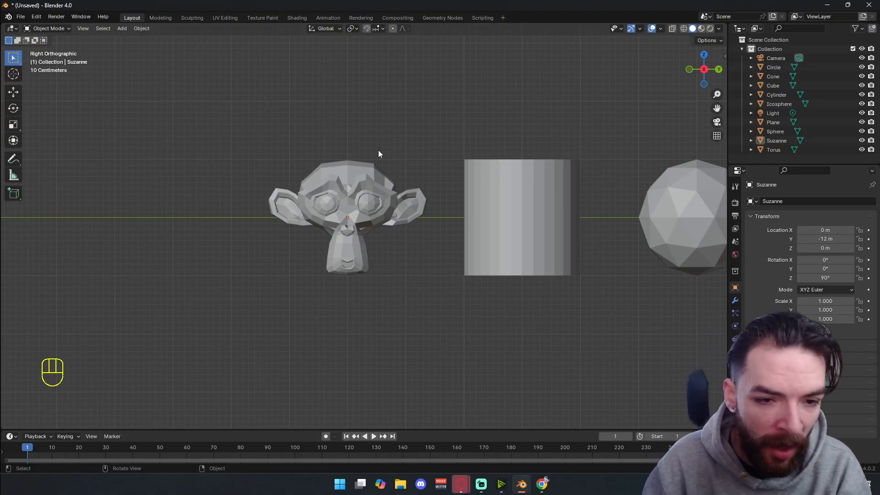
left_click_drag(413, 98, 245, 269)
middle_click_drag(197, 158, 242, 168)
key("KP_1")
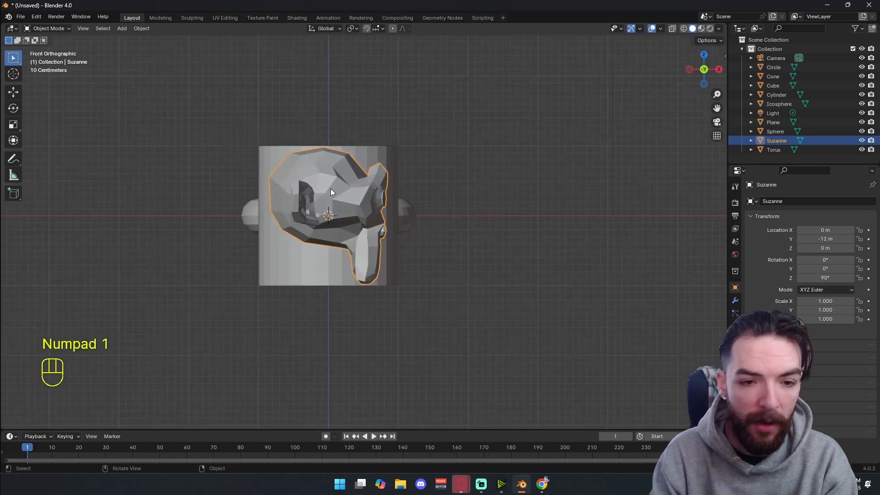
key("KP_3")
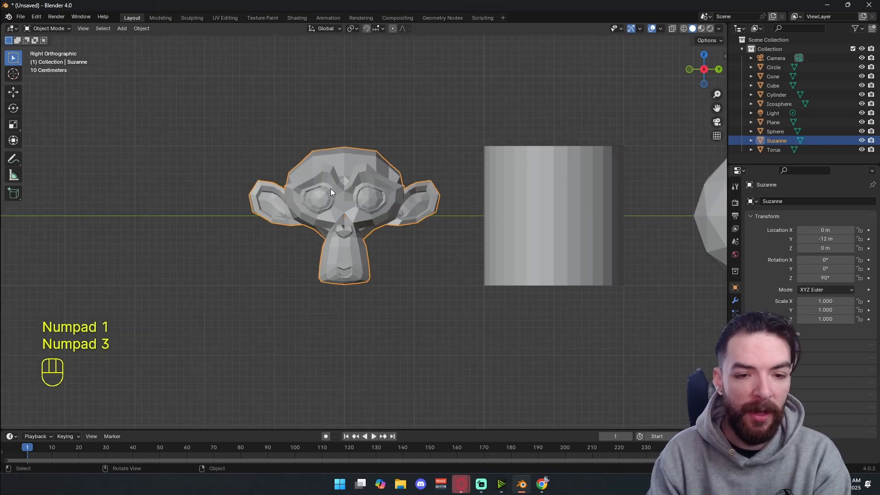
Select the cylinder beside the monkey head in the row of primitives.
scroll(278, 172, "down", 4)
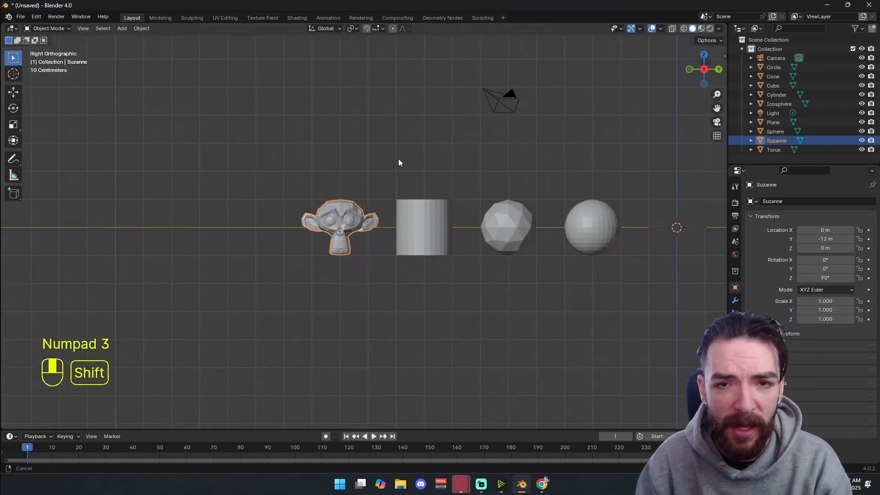
middle_click_drag(398, 159, 231, 204, "shift")
mouse_move(382, 197)
middle_mouse_down("shift")
mouse_move(301, 173)
mouse_move(231, 169)
mouse_move(221, 201)
middle_mouse_up("shift")
scroll(232, 172, "down", 2)
scroll(232, 171, "down", 1)
left_click_drag(228, 200, 187, 258)
scroll(174, 241, "up", 5)
scroll(106, 235, "down", 2)
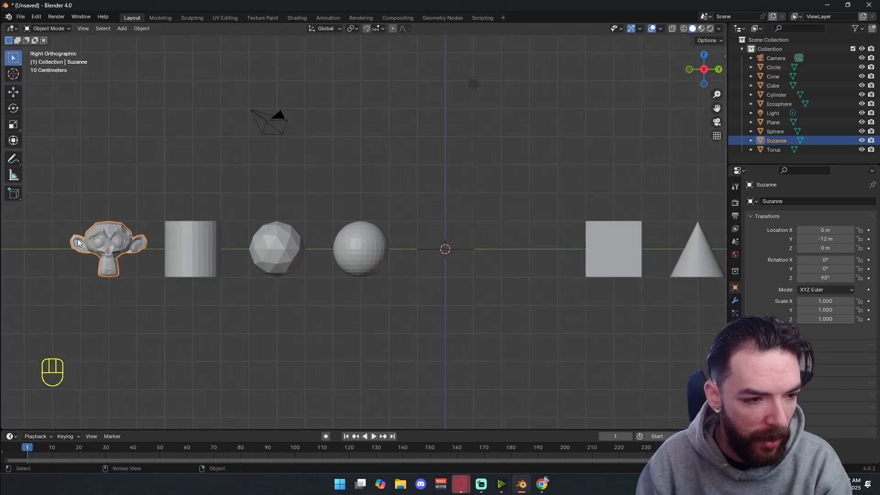
middle_click_drag(200, 283, 158, 244, "shift")
scroll(408, 255, "down", 1)
middle_click_drag(408, 258, 354, 234, "shift")
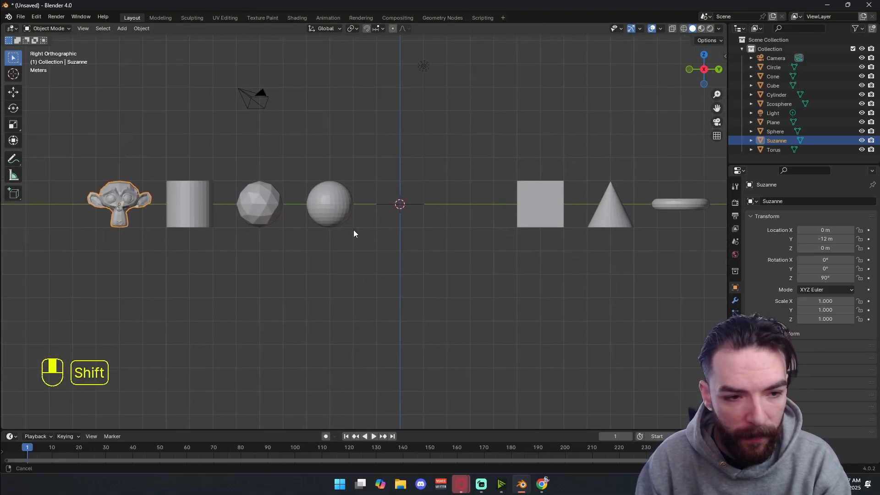
left_click(184, 204)
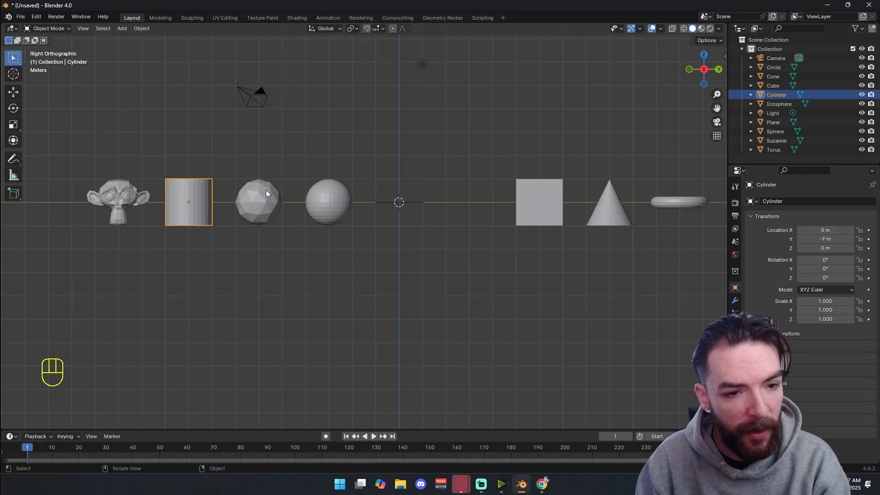
Select the icosphere beside the cylinder, and select the UV sphere beside it.
left_click(274, 159)
left_click(262, 211)
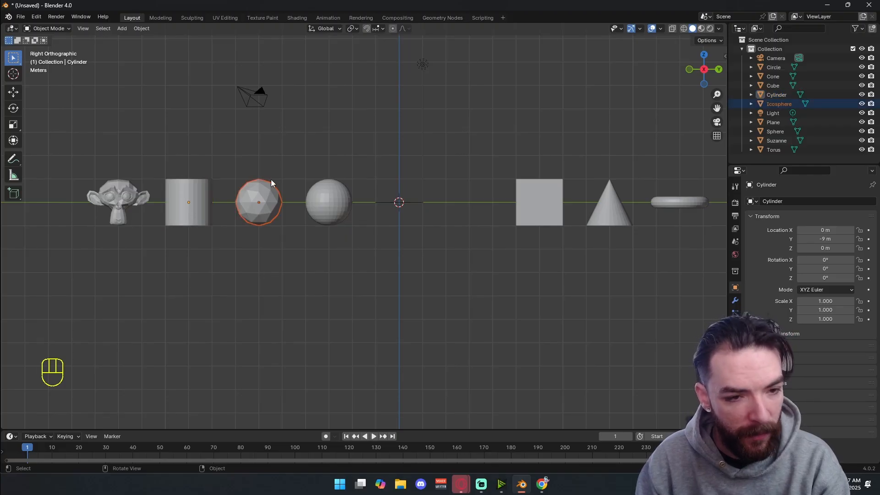
left_click_drag(269, 163, 240, 251)
middle_click_drag(317, 230, 303, 238, "shift")
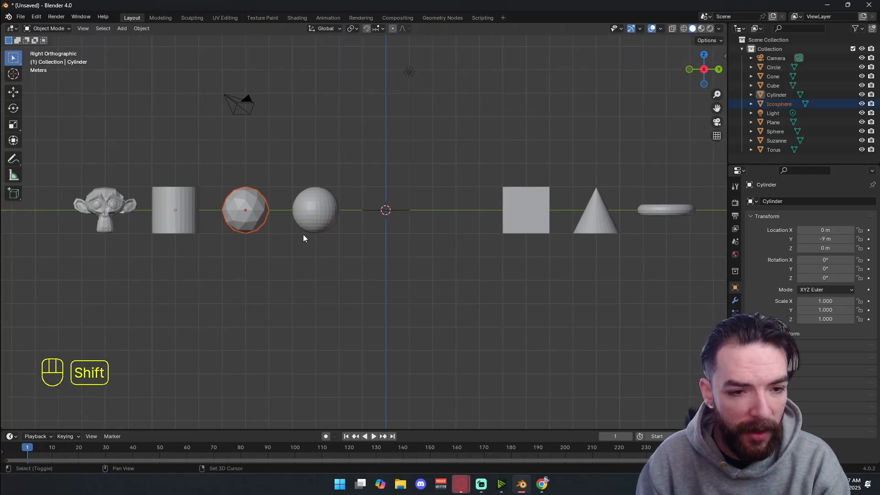
scroll(249, 229, "up", 2)
middle_click_drag(217, 240, 299, 255, "shift")
left_click(389, 213)
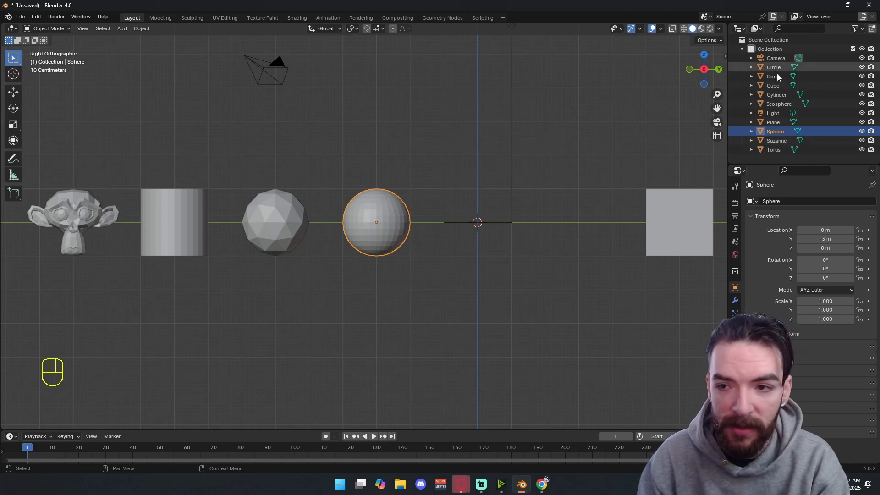
Box-select the icosphere and the UV sphere one after the other, and compare the two shapes up close.
left_click_drag(288, 158, 264, 281)
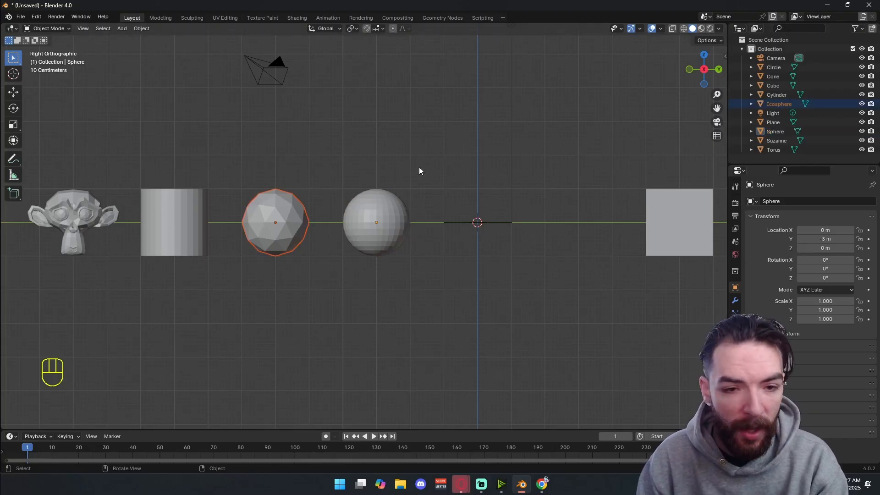
left_click_drag(418, 169, 353, 305)
middle_click_drag(357, 315, 358, 313, "shift")
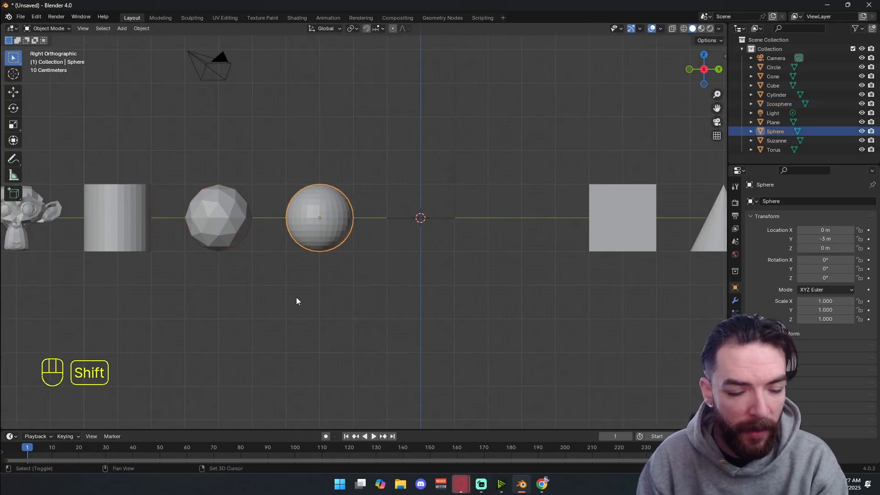
middle_click_drag(297, 299, 452, 295, "shift")
scroll(217, 248, "up", 2)
middle_click_drag(242, 259, 292, 186, "shift")
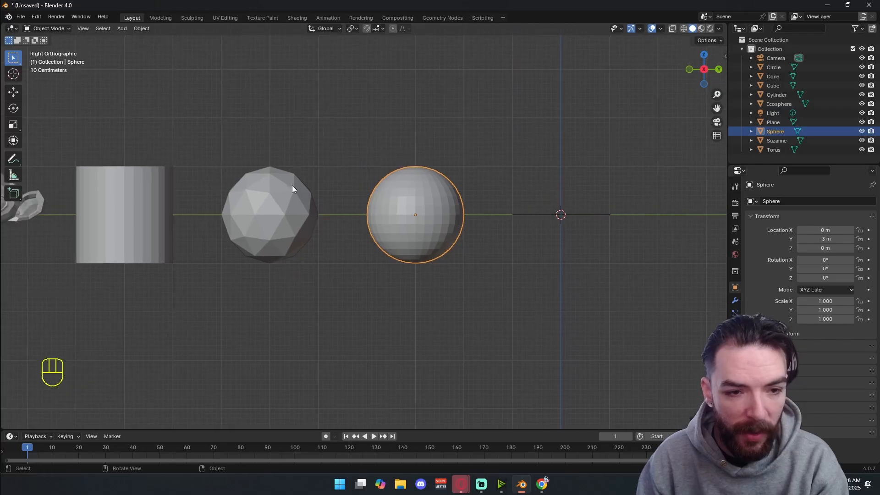
left_click(293, 185)
left_click_drag(410, 261, 411, 263)
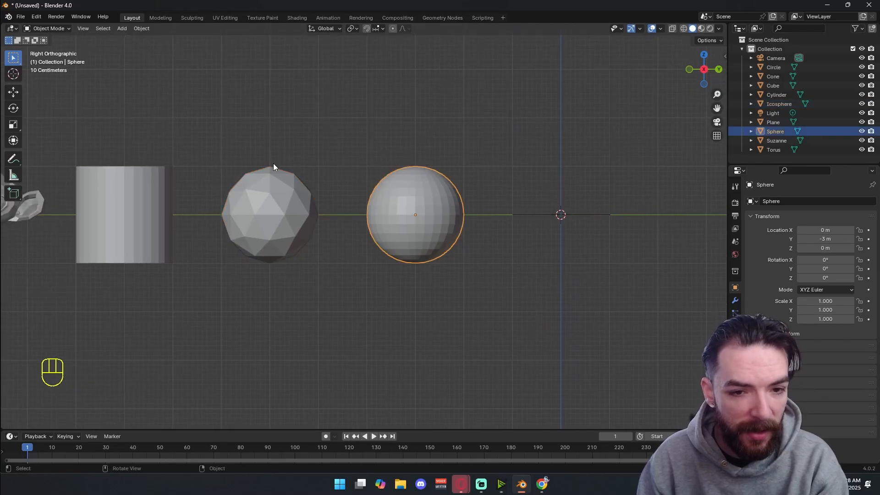
Alternate the selection between the icosphere and the UV sphere, ending on the icosphere.
left_click_drag(287, 157, 246, 277)
scroll(260, 285, "down", 1)
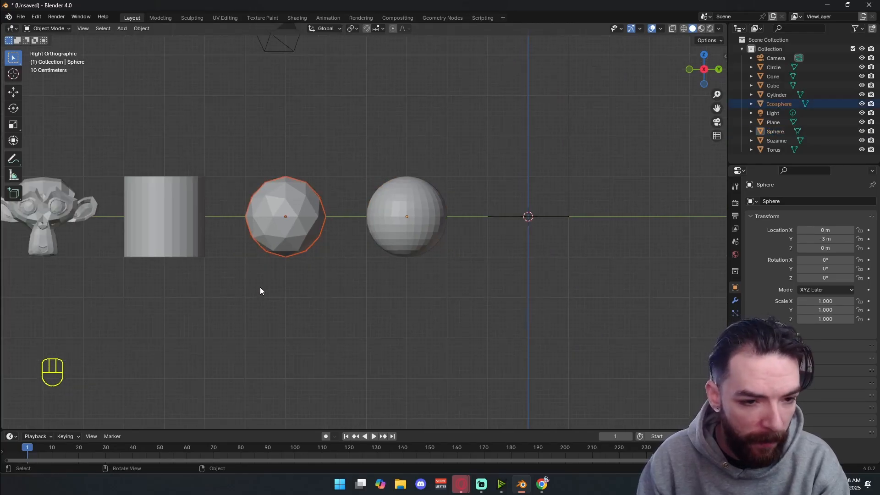
middle_click_drag(248, 310, 291, 159, "shift")
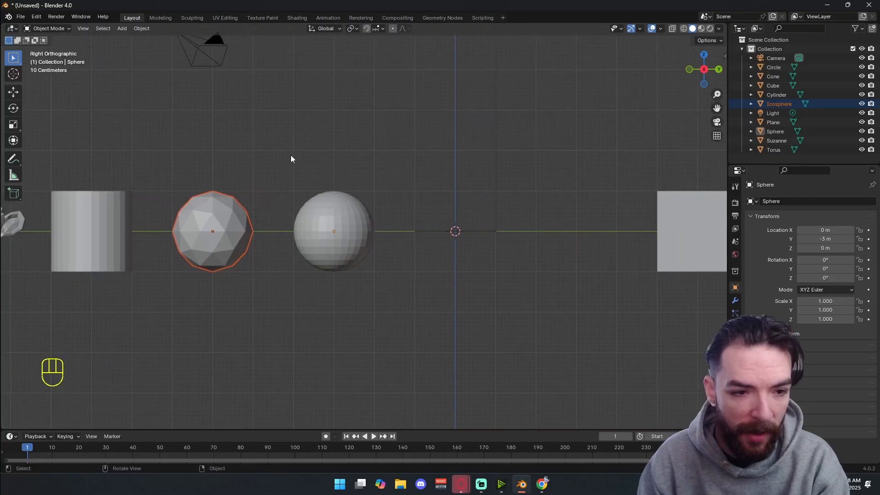
left_click_drag(348, 169, 272, 389)
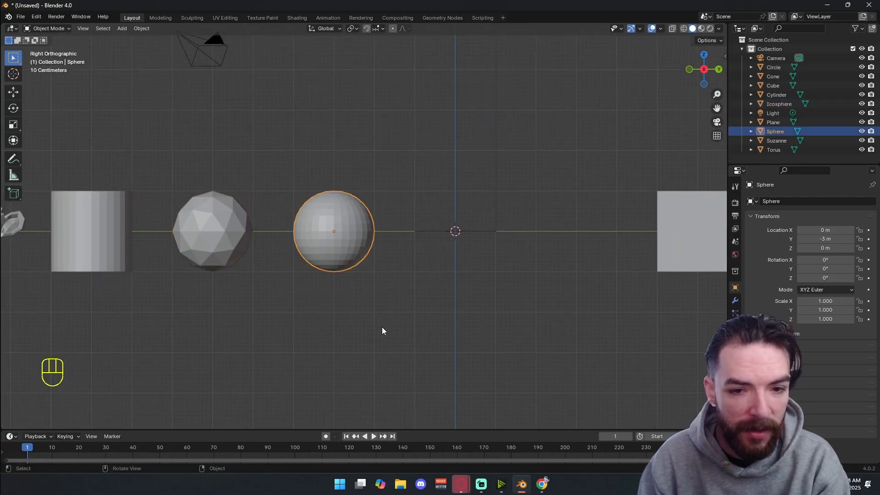
middle_click_drag(383, 328, 438, 261, "shift")
left_click_drag(251, 228, 248, 232)
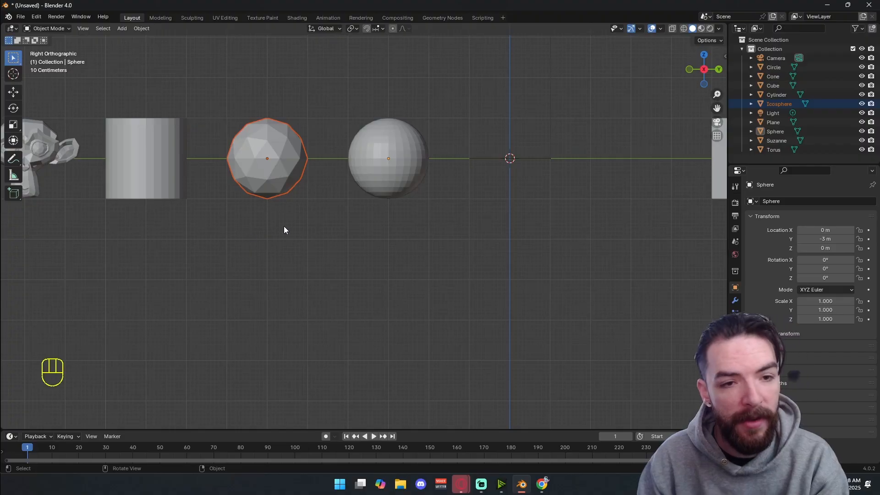
middle_click_drag(326, 181, 376, 279, "shift")
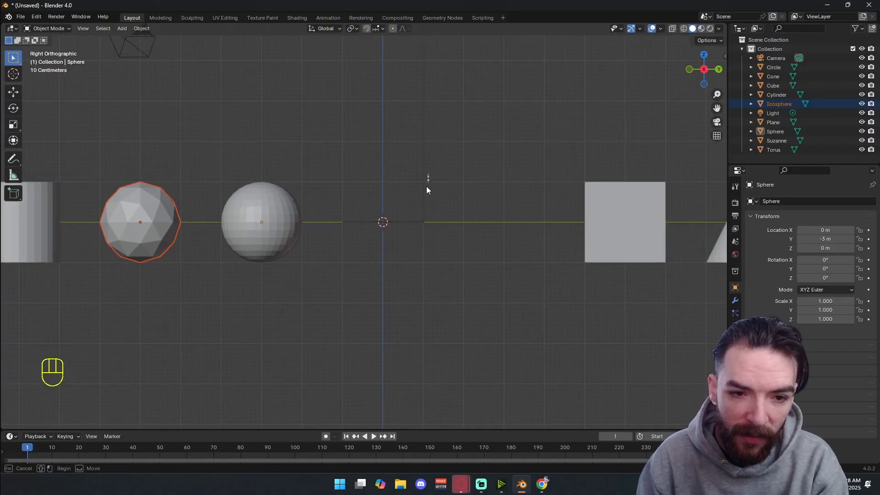
Select the circle, the plane and the cube in turn from a perspective angle.
middle_click_drag(414, 242, 409, 312)
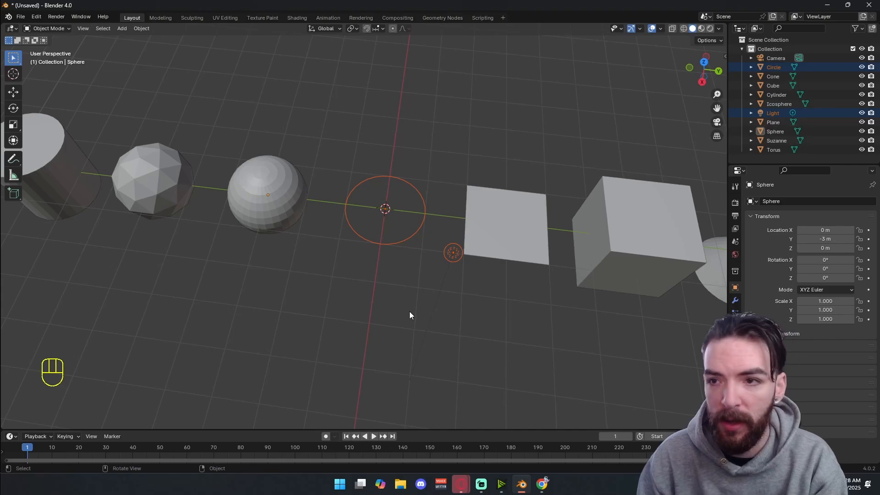
middle_click_drag(420, 273, 382, 257)
left_click(365, 243)
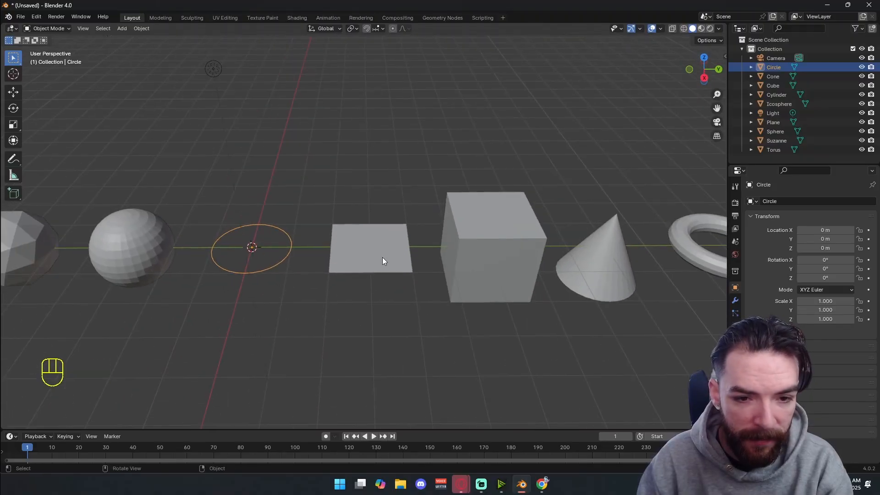
left_click(377, 268)
middle_click_drag(384, 340, 267, 324, "shift")
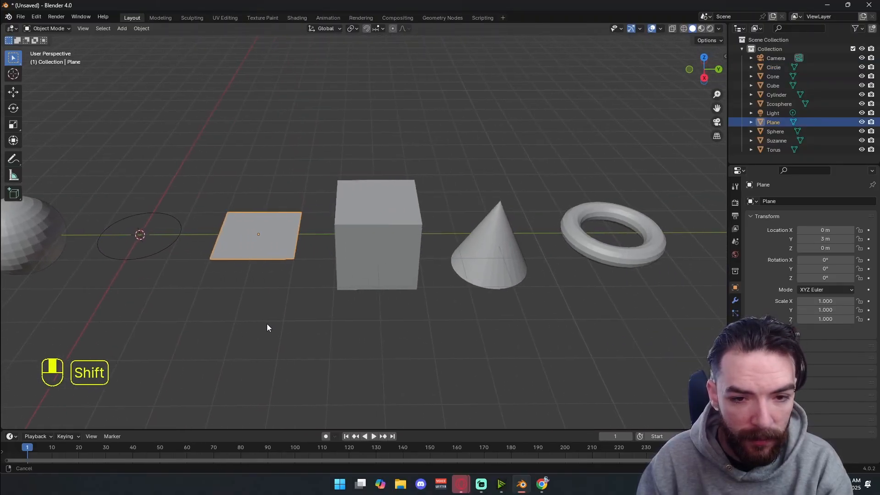
left_click(396, 247)
middle_click_drag(419, 332, 289, 278, "shift")
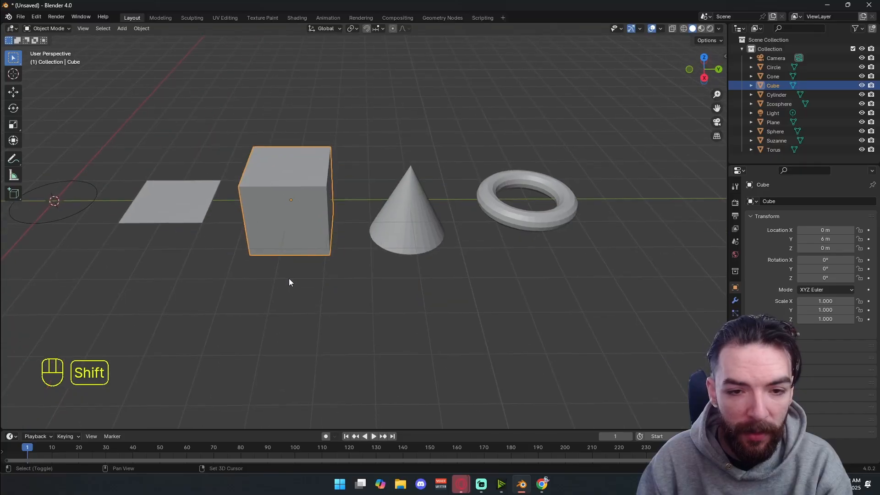
Select the cone and the torus in turn at the end of the row.
middle_click_drag(351, 313, 480, 258, "shift")
left_click(348, 240)
left_click(501, 247)
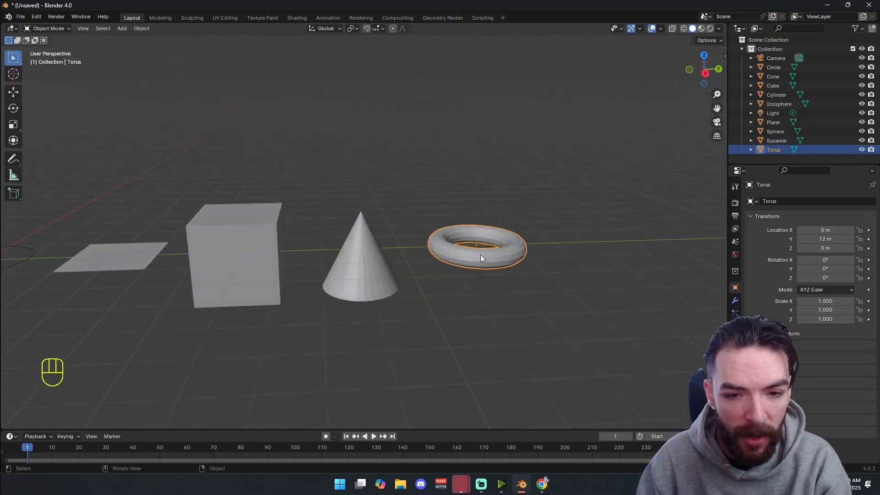
middle_click_drag(376, 275, 396, 263, "shift")
middle_click_drag(453, 260, 485, 245, "shift")
View the whole row of primitives in the right orthographic view.
key("KP_3")
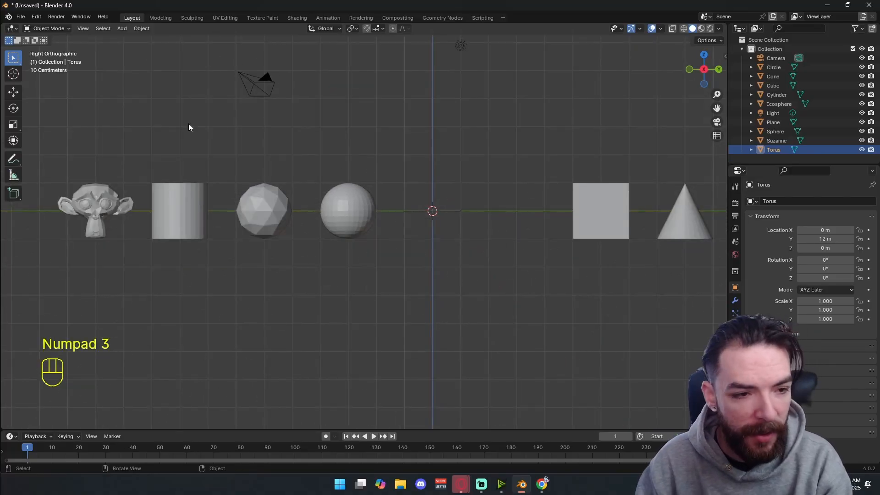
scroll(362, 175, "down", 2)
middle_click_drag(511, 130, 477, 150, "shift")
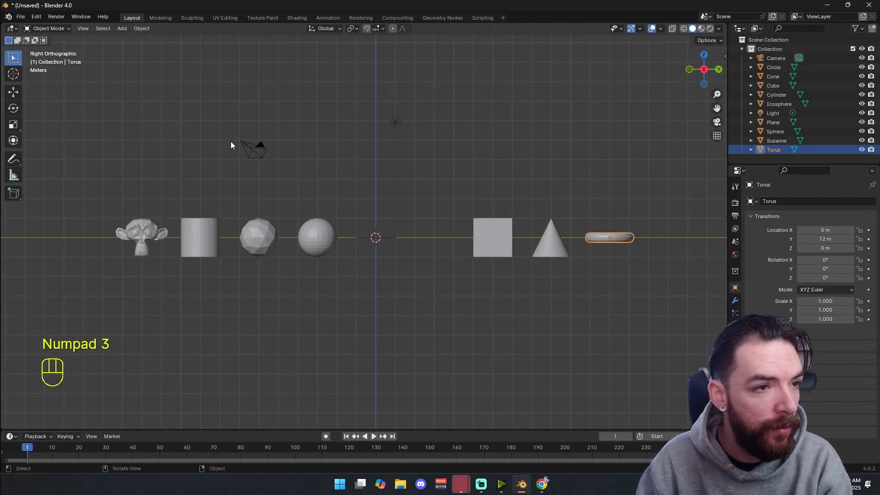
key("shift+a")
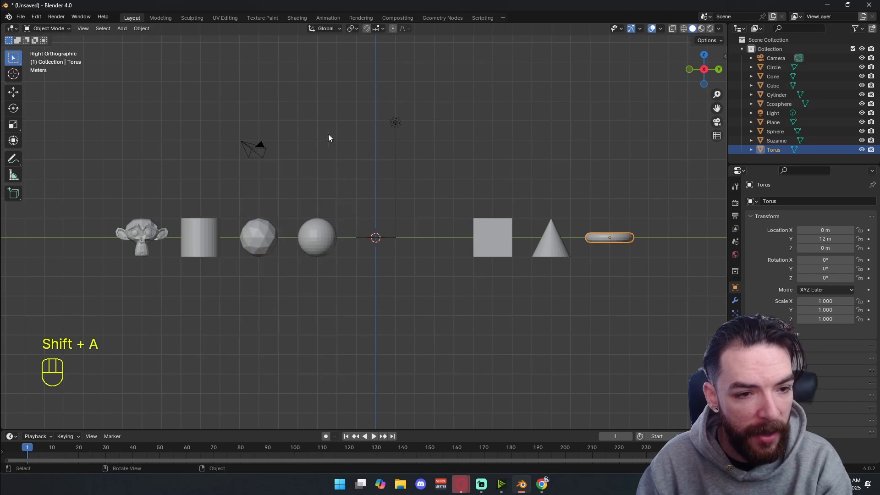
scroll(356, 128, "down", 6, "shift")
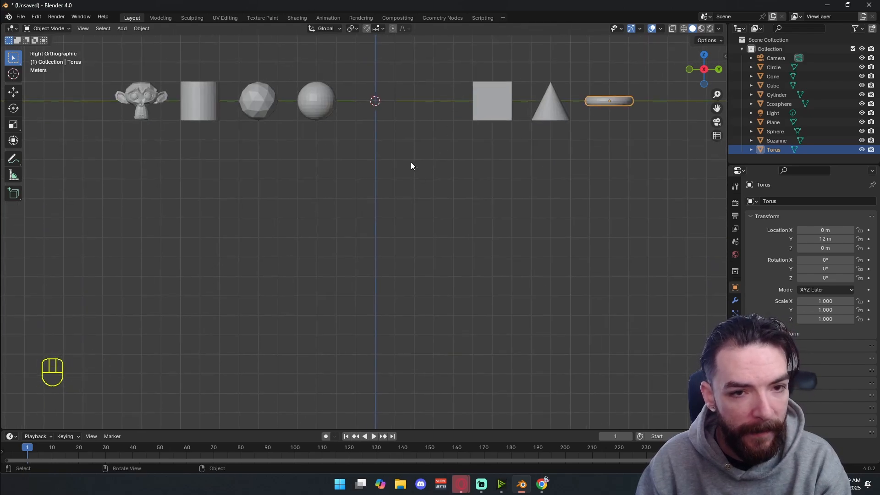
scroll(442, 136, "down", 1, "shift")
scroll(427, 220, "up", 3, "shift")
Add a Bezier curve at the world origin and view it up close in perspective.
key("shift+a")
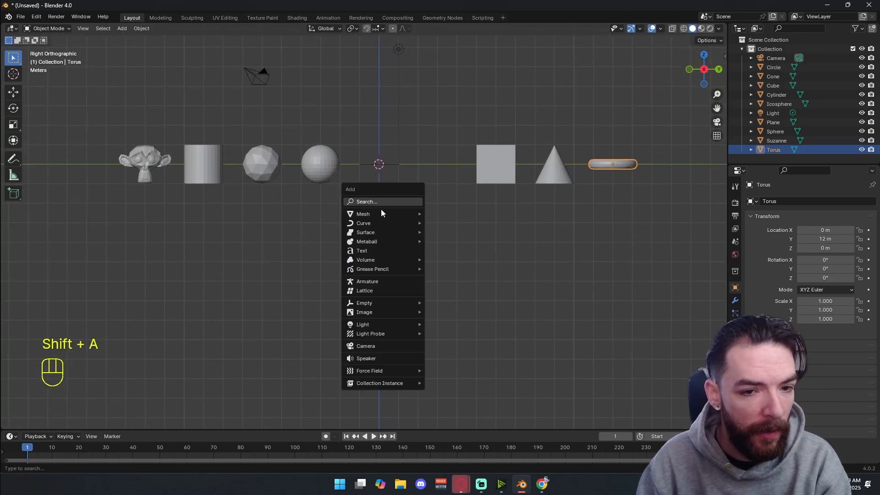
mouse_move(379, 224)
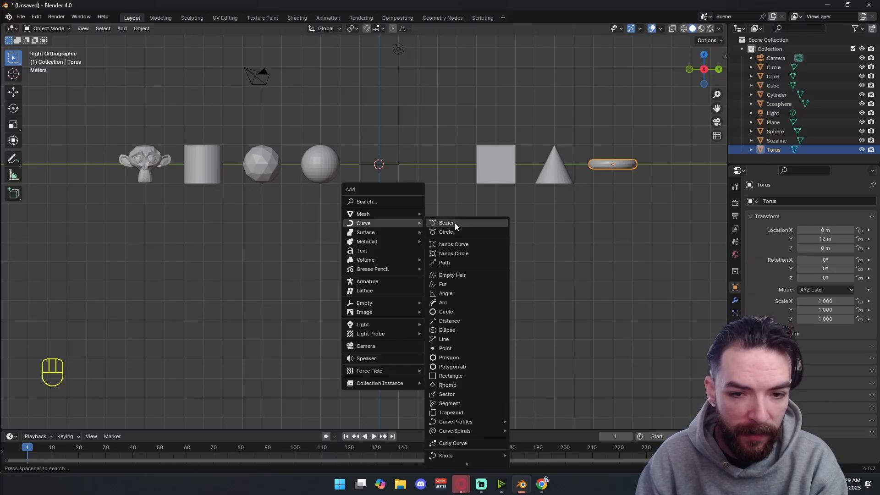
left_click(454, 223)
middle_click_drag(423, 122, 424, 199)
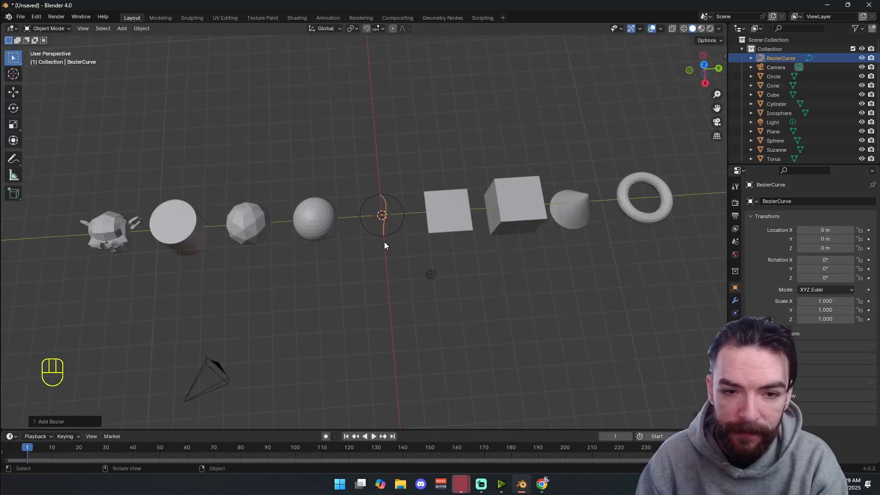
scroll(384, 241, "up", 4)
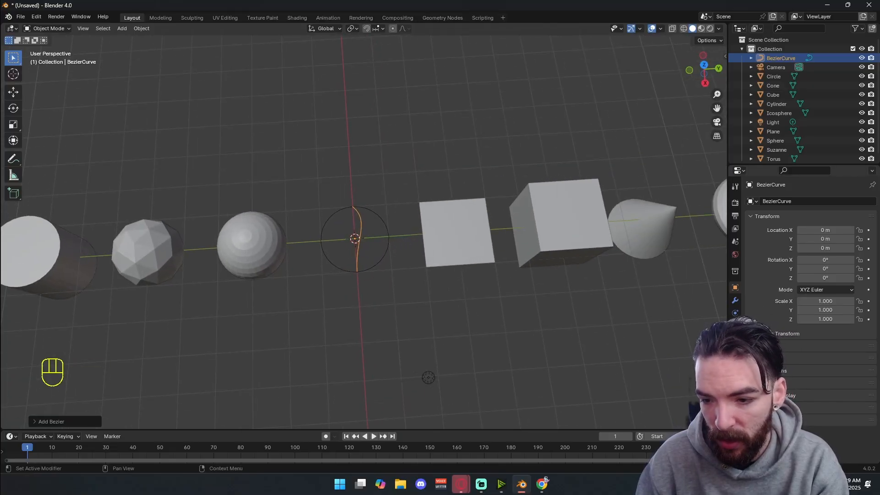
Set the bevel depth in the Bezier curve's geometry settings to 0.25 m.
left_click(735, 338)
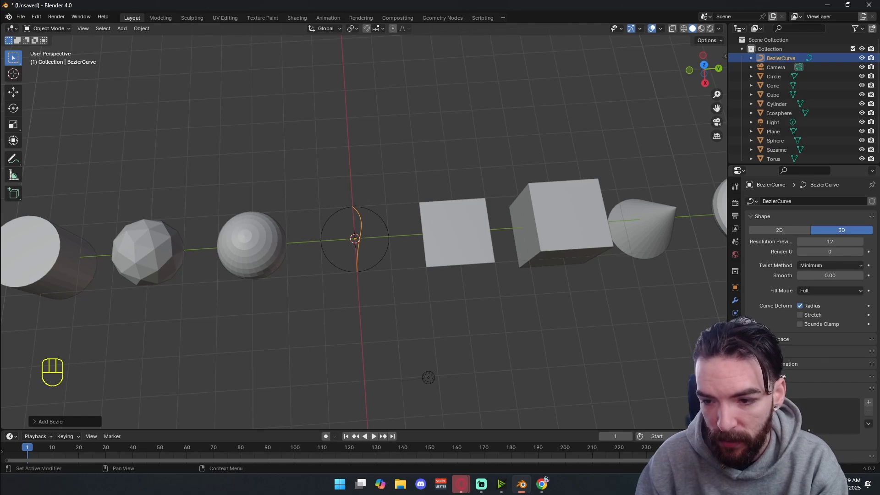
left_click(770, 351)
scroll(773, 327, "down", 3)
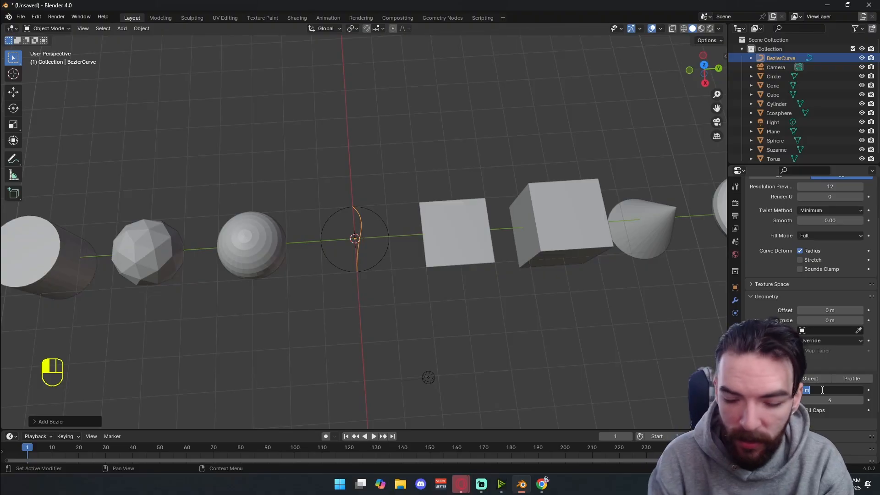
left_click_drag(825, 390, 822, 390)
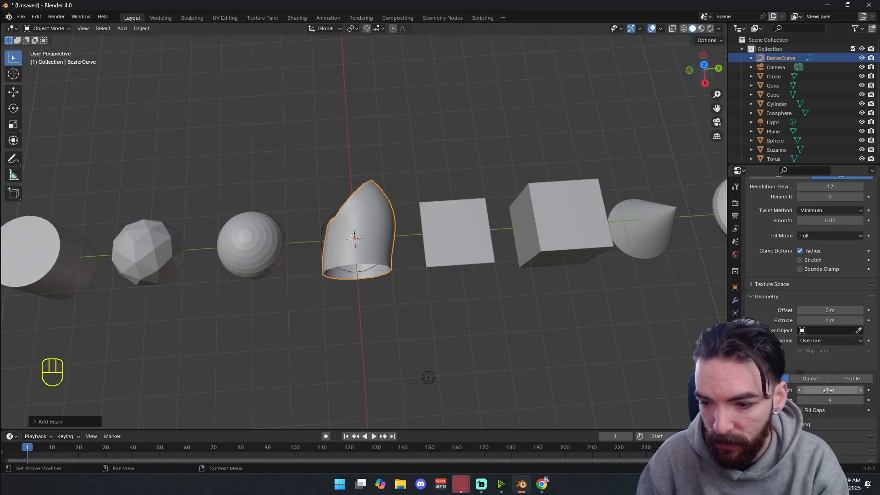
left_click(798, 391)
left_click(796, 393)
left_click_drag(811, 393, 809, 393)
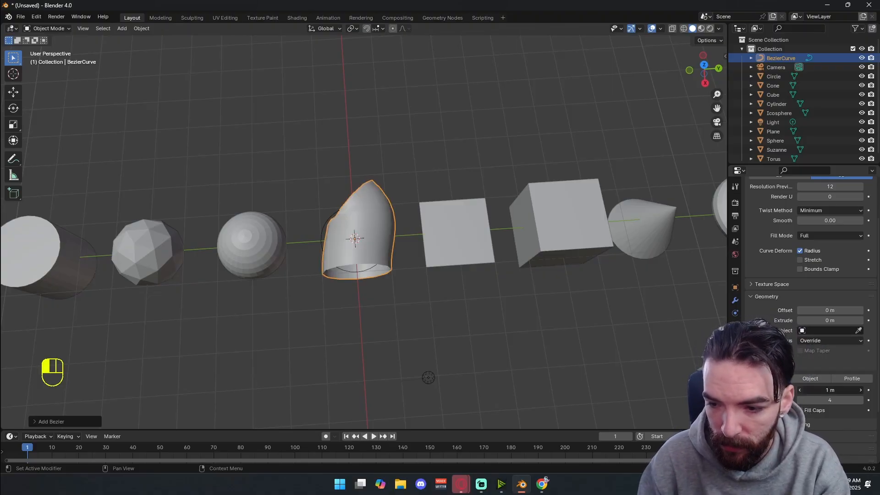
left_click(818, 390)
type("0.25")
key("Return")
Switch the Bezier curve's bevel to Profile with filled caps, and inspect the curve and its profile settings.
middle_click_drag(389, 297, 407, 219, "shift")
scroll(447, 225, "up", 3)
scroll(444, 180, "down", 4)
scroll(407, 214, "up", 3)
middle_click_drag(418, 141, 401, 230, "shift")
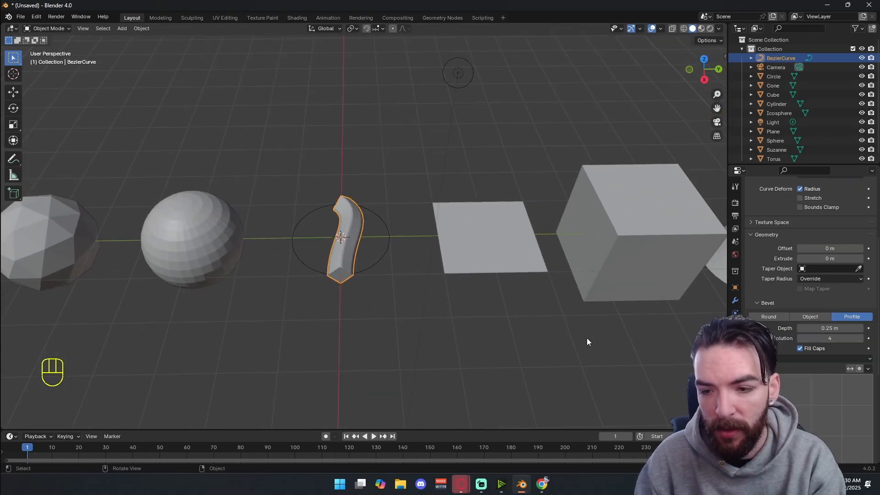
scroll(399, 290, "down", 2)
middle_click_drag(365, 283, 379, 236, "shift")
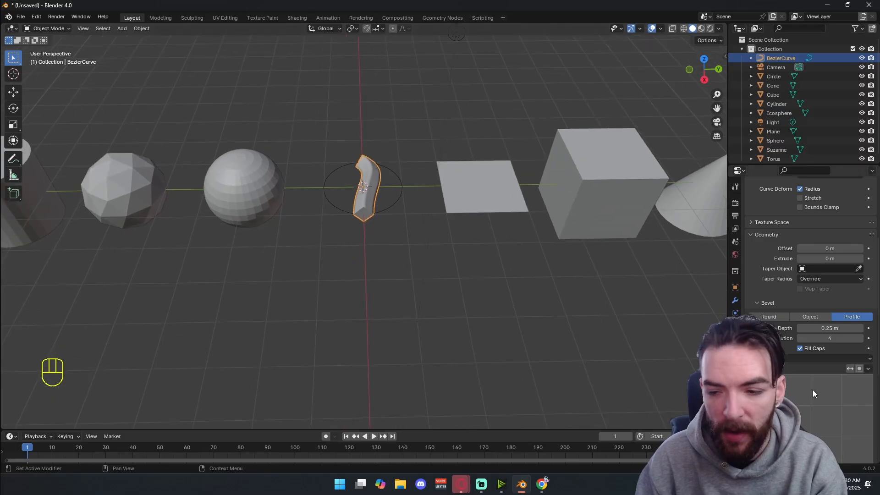
scroll(811, 389, "down", 2)
scroll(810, 390, "down", 5)
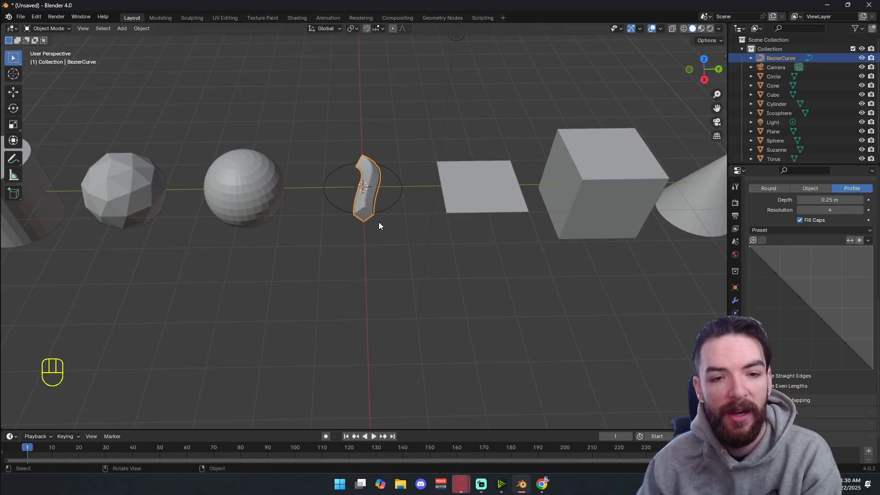
Apply the Cornice Molding preset to the curve's bevel profile, and replace it with the Crown Molding preset.
left_click(818, 230)
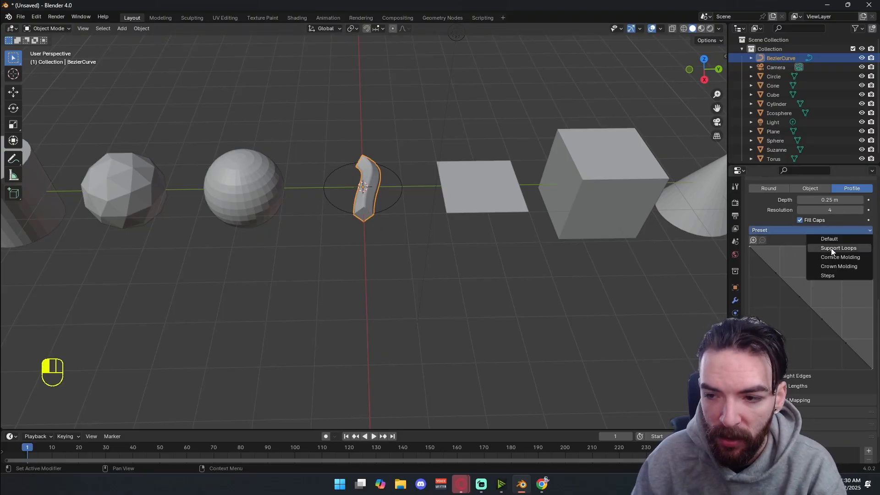
left_click(832, 257)
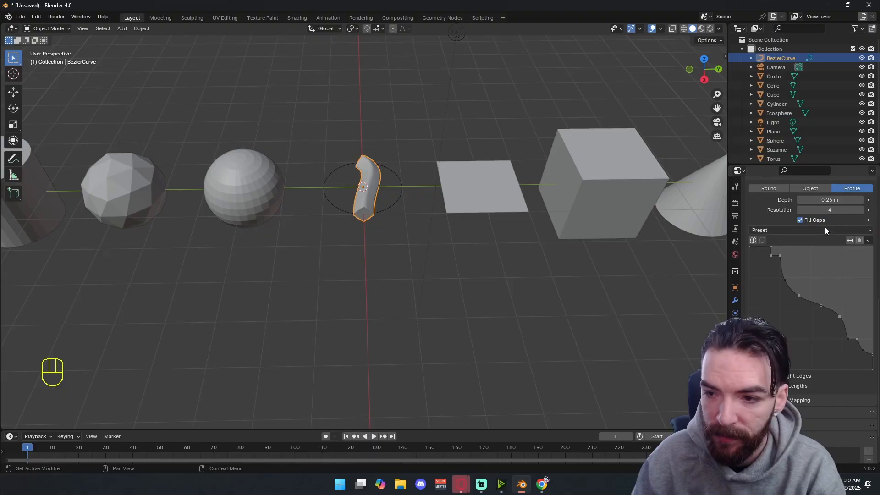
left_click(824, 229)
left_click(832, 266)
middle_click_drag(573, 238, 379, 164)
Add a text object at the world origin.
key("shift+a")
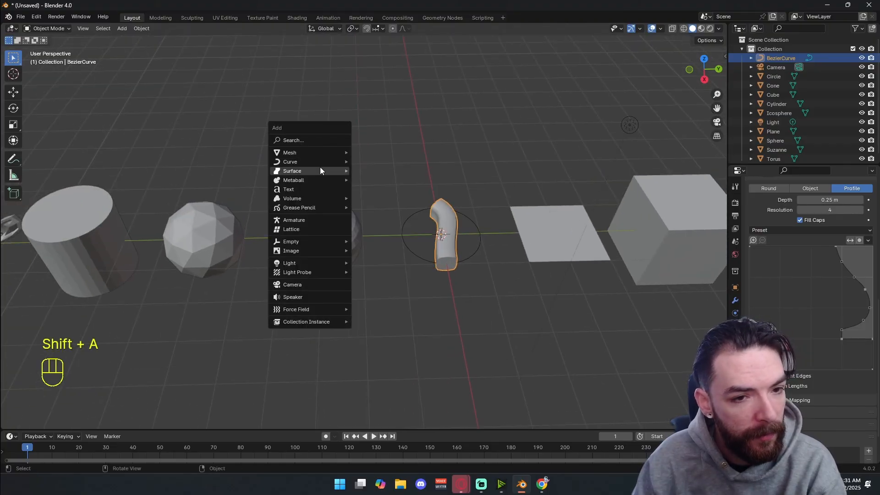
mouse_move(320, 171)
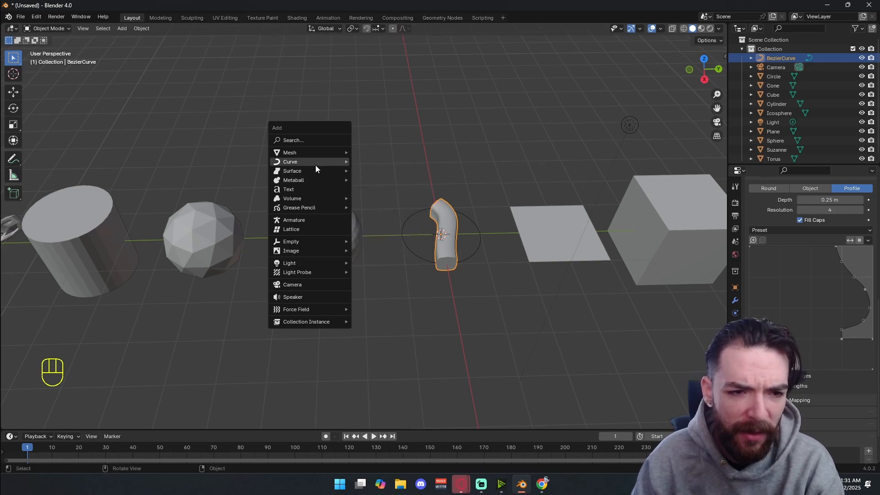
left_click(312, 189)
middle_click_drag(487, 289, 426, 286, "shift")
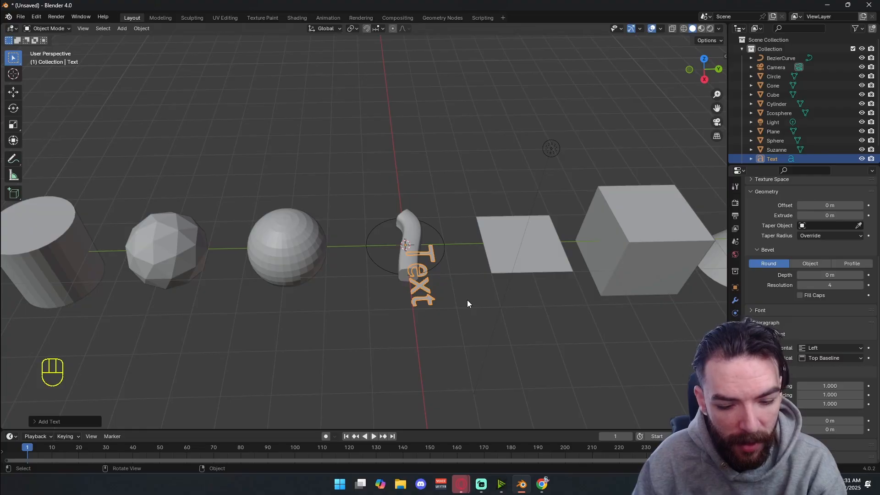
Rotate the text about the global Z axis to read along the row of objects, and move it up and behind the Bezier curve.
key("r")
key("z")
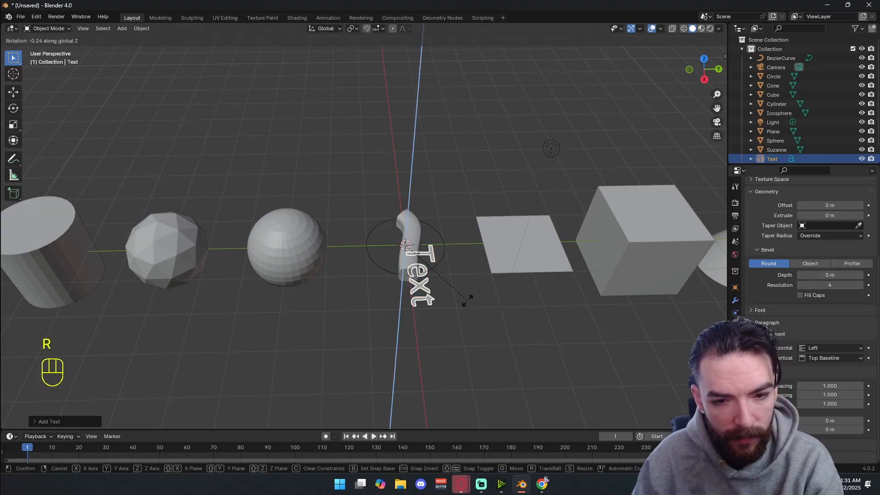
left_click(471, 173)
key("g")
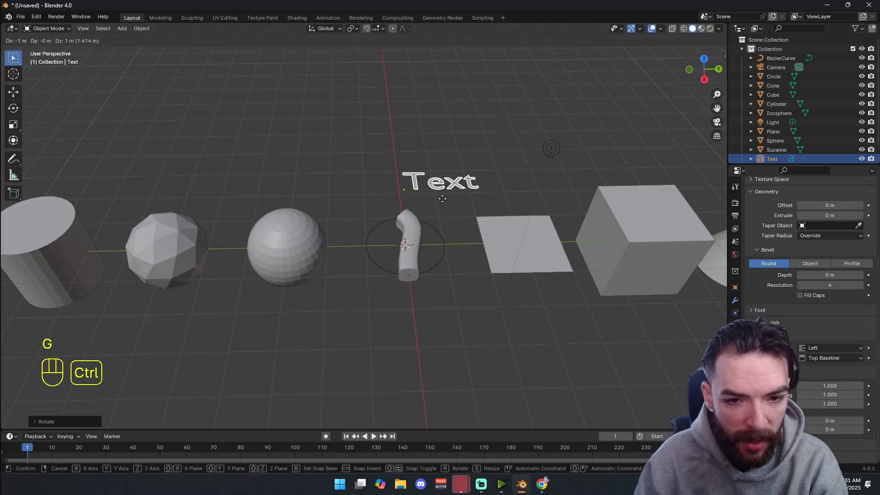
left_click(440, 183)
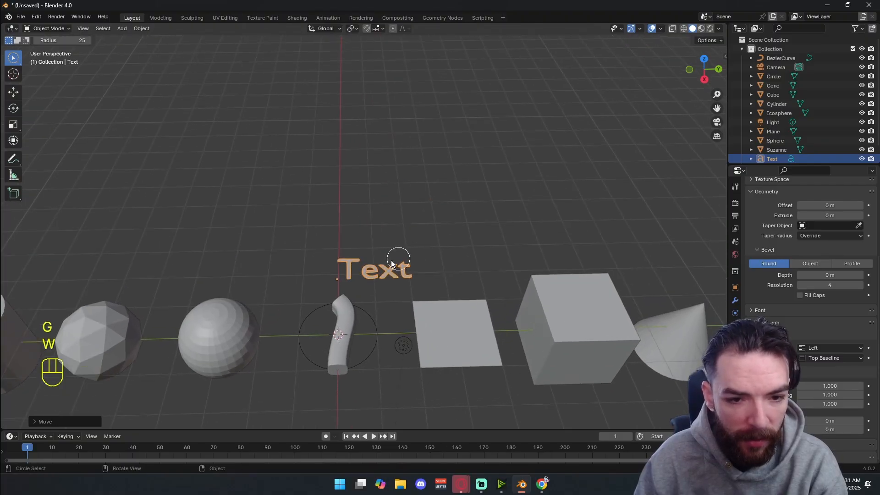
middle_click_drag(447, 208, 461, 182, "shift")
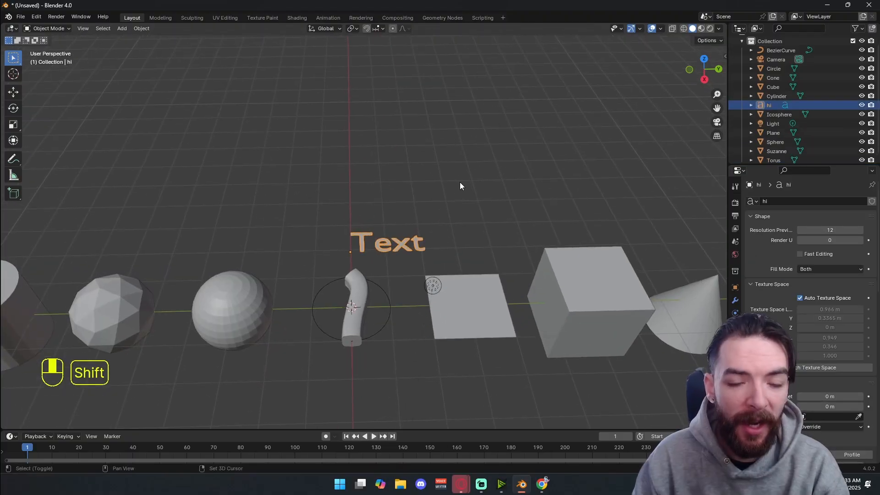
mouse_move(324, 205)
middle_mouse_down("shift")
mouse_move(318, 182)
mouse_move(327, 197)
middle_mouse_up("shift")
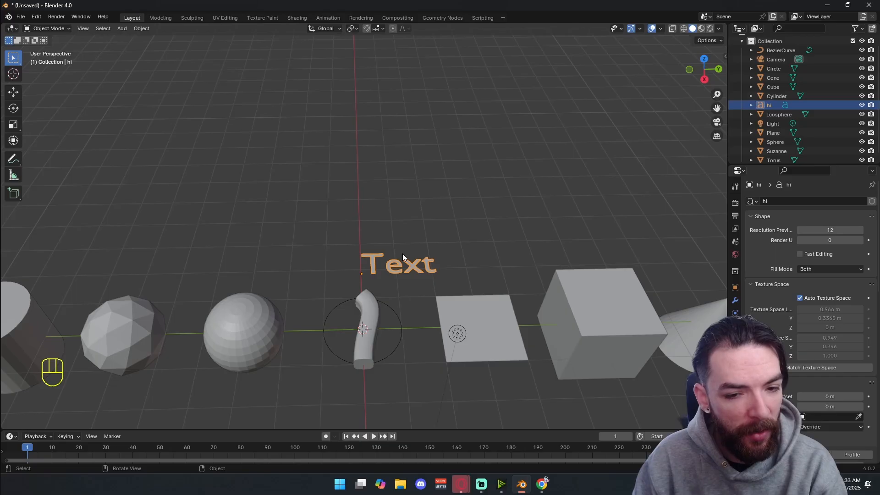
Replace the text object's content with "Hello" in Edit Mode.
key("Tab")
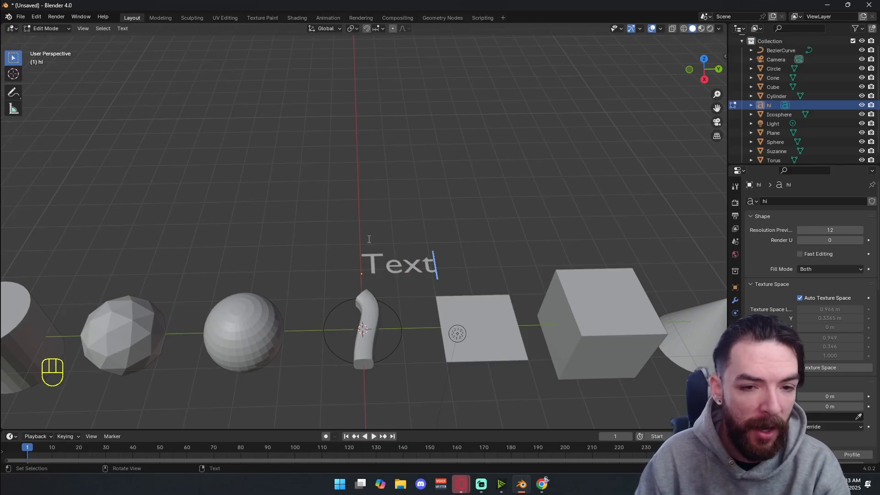
key("BackSpace")
key("BackSpace")
key("BackSpace")
key("BackSpace")
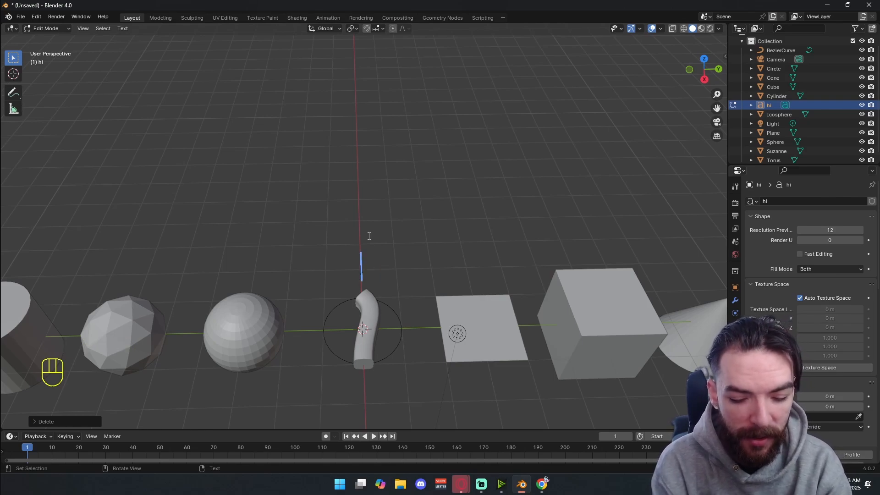
type("hello")
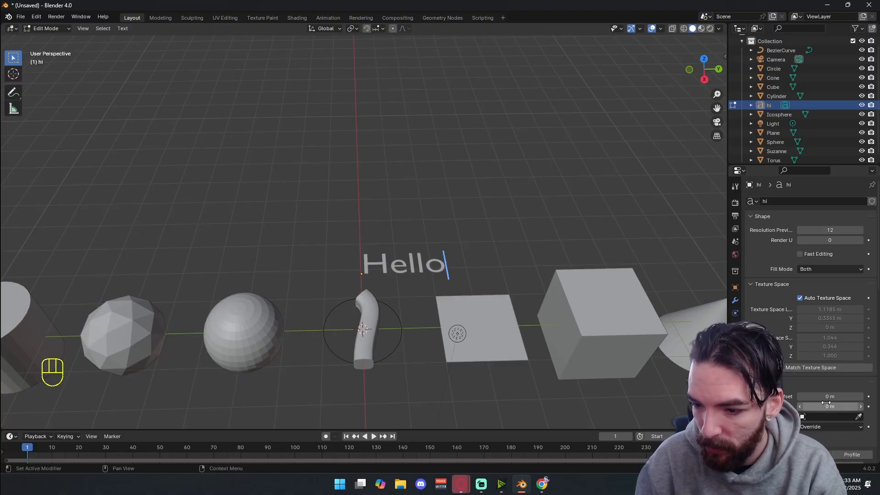
Set the text's geometry extrusion to 0.2 m.
left_click_drag(839, 404, 861, 411)
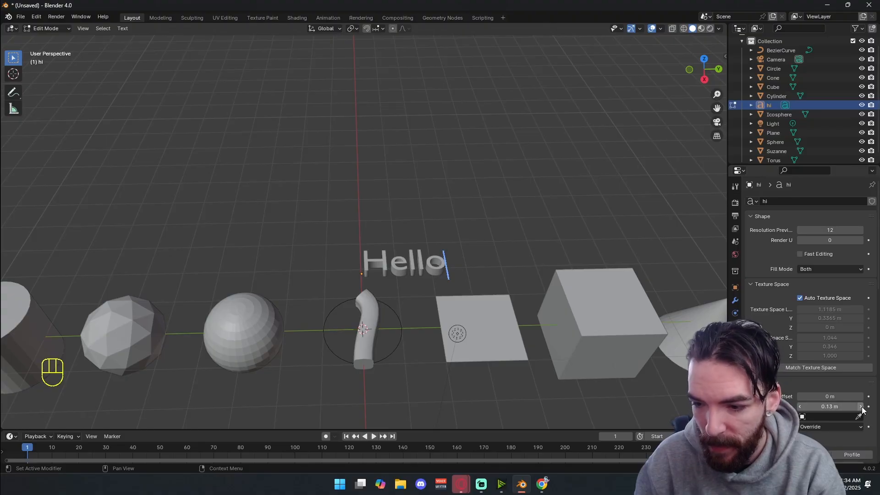
left_click(861, 407)
left_click(862, 407)
left_click(861, 407)
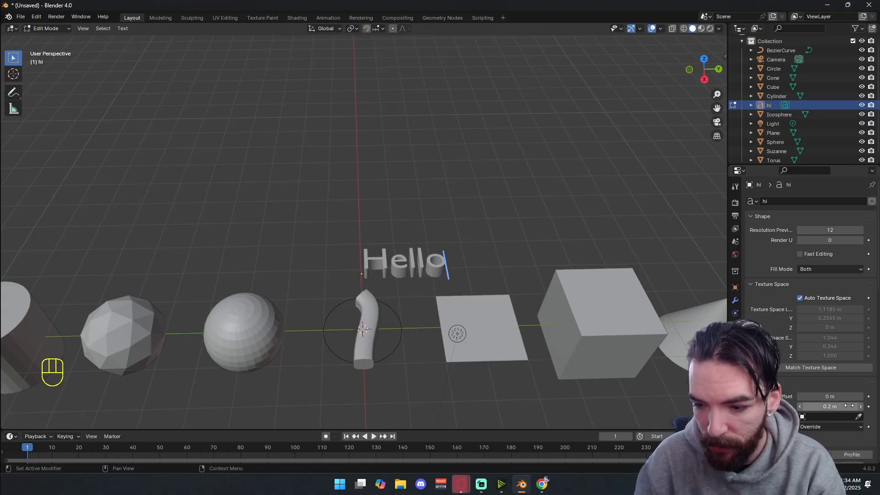
Assign the Bezier curve as the Text on Curve object for the Hello text, and return to Object Mode.
scroll(848, 415, "down", 5)
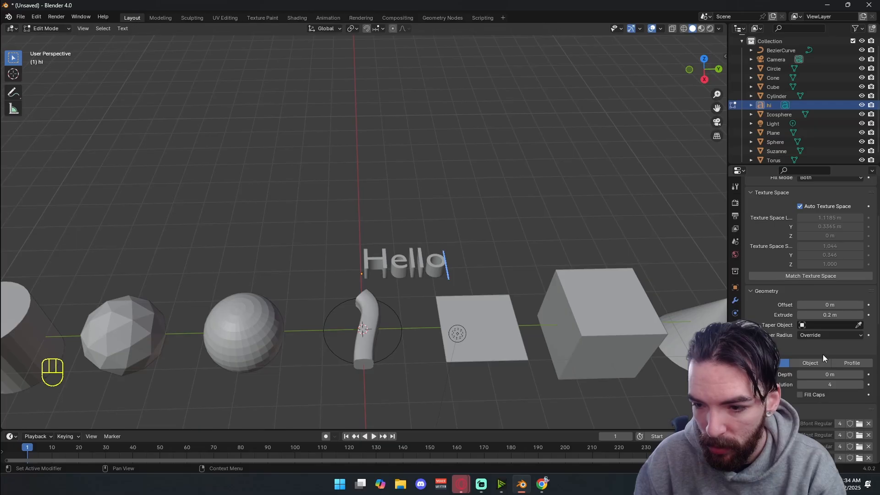
left_click(819, 337)
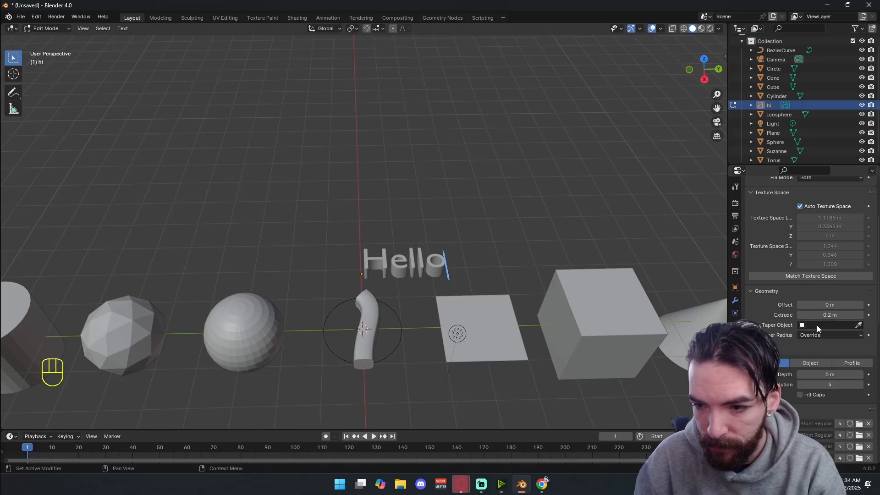
scroll(811, 370, "down", 4)
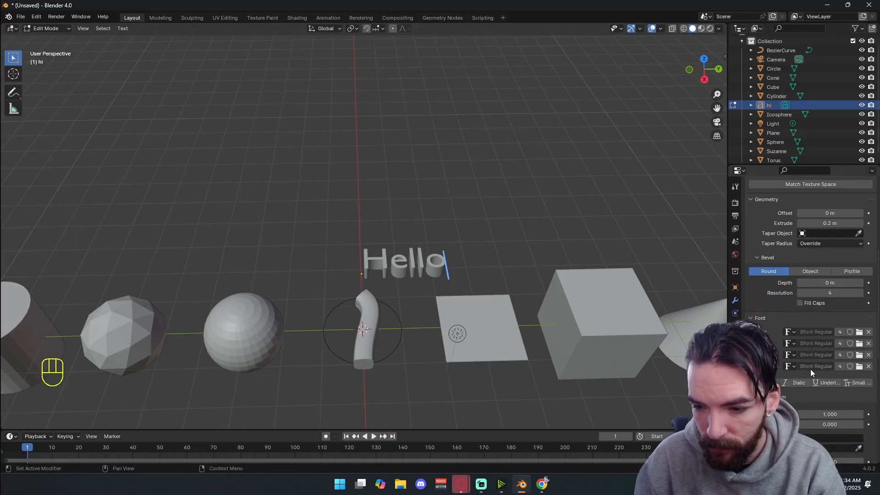
scroll(778, 361, "down", 3)
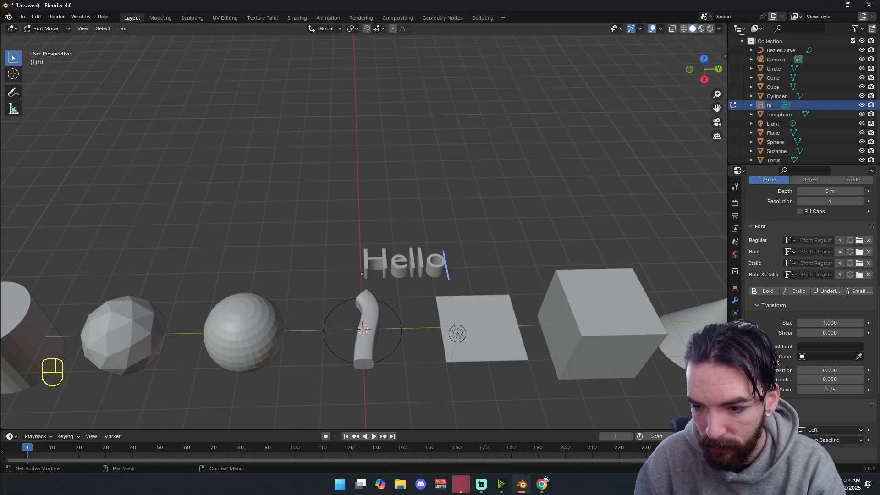
left_click(814, 329)
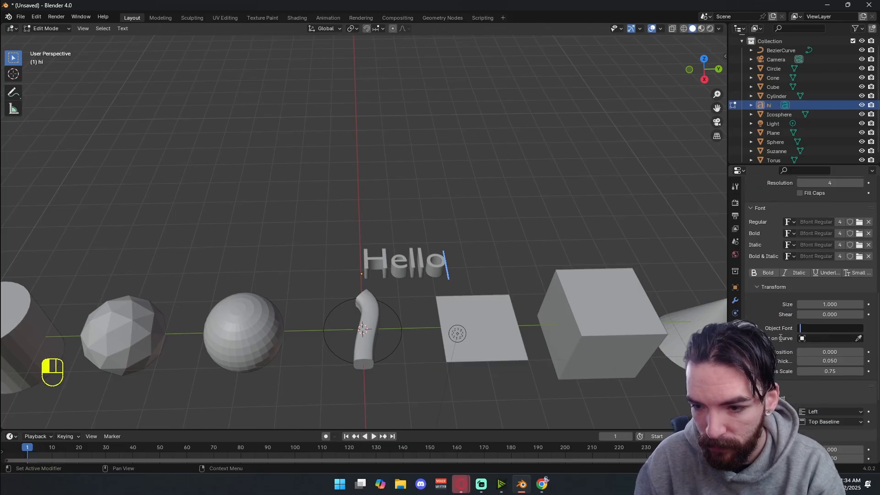
left_click(813, 339)
left_click(858, 338)
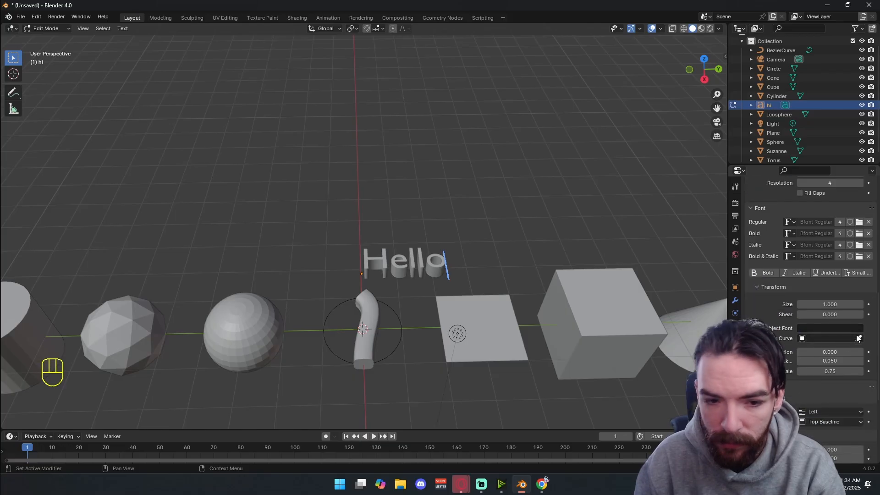
left_click(374, 314)
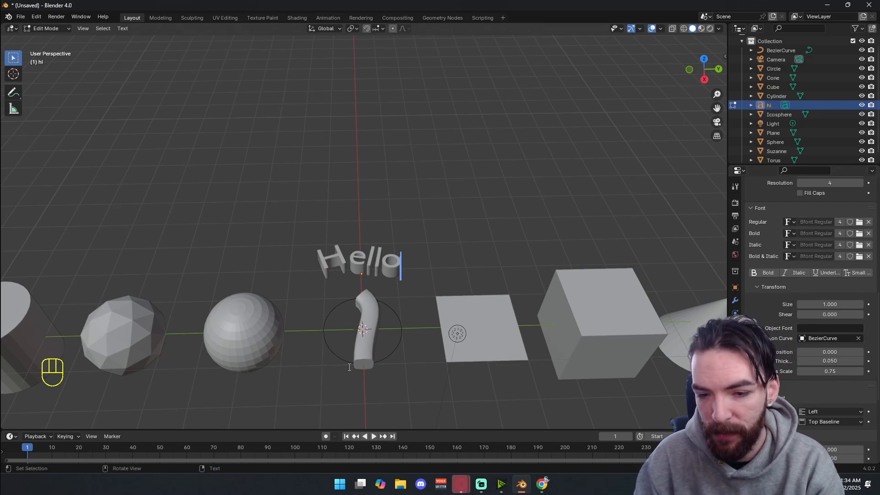
middle_click_drag(354, 202, 372, 244, "shift")
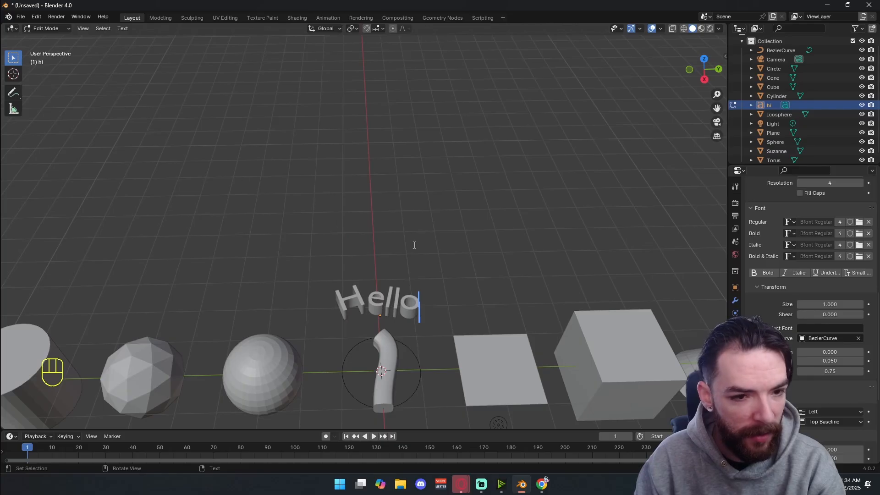
key("Tab")
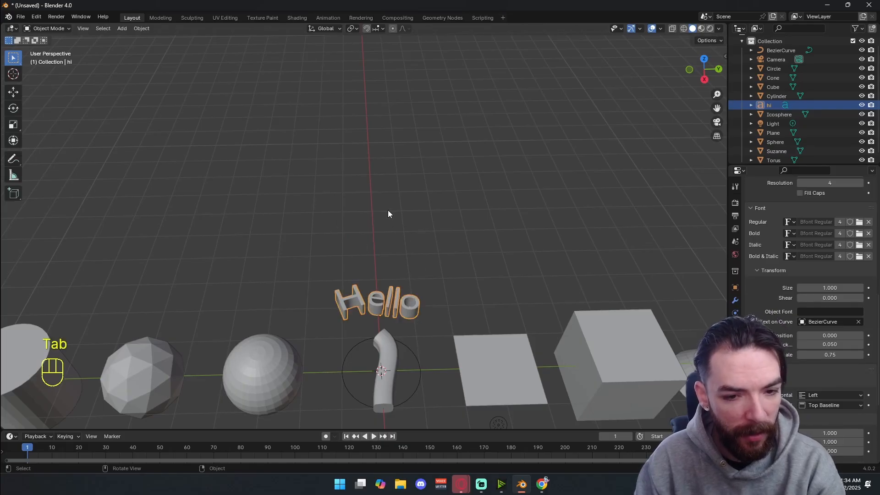
Add an armature at the world origin and, in the right orthographic view, move it straight up above the Hello text.
middle_click_drag(387, 214, 453, 231)
key("shift+a")
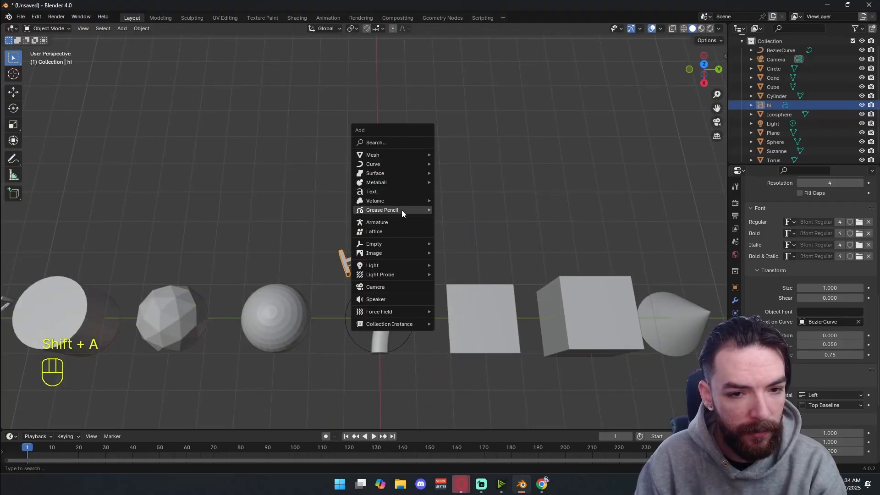
mouse_move(402, 213)
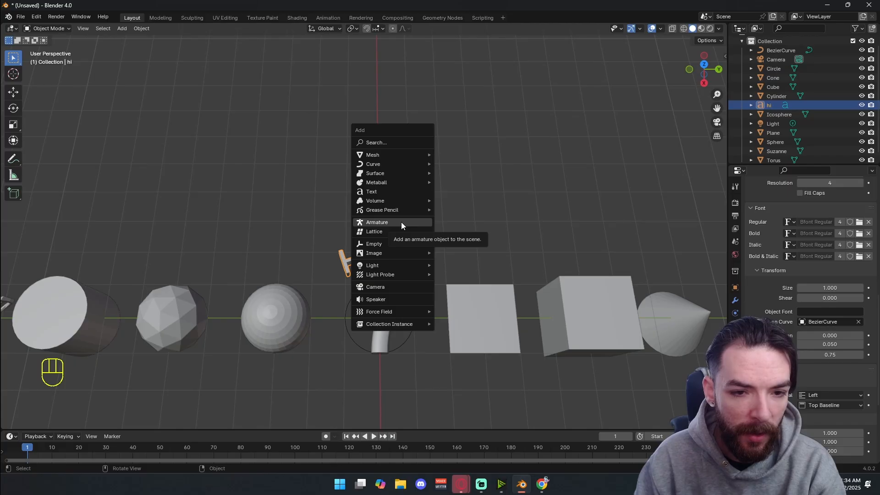
left_click(400, 221)
middle_click_drag(485, 229, 489, 148)
key("KP_3")
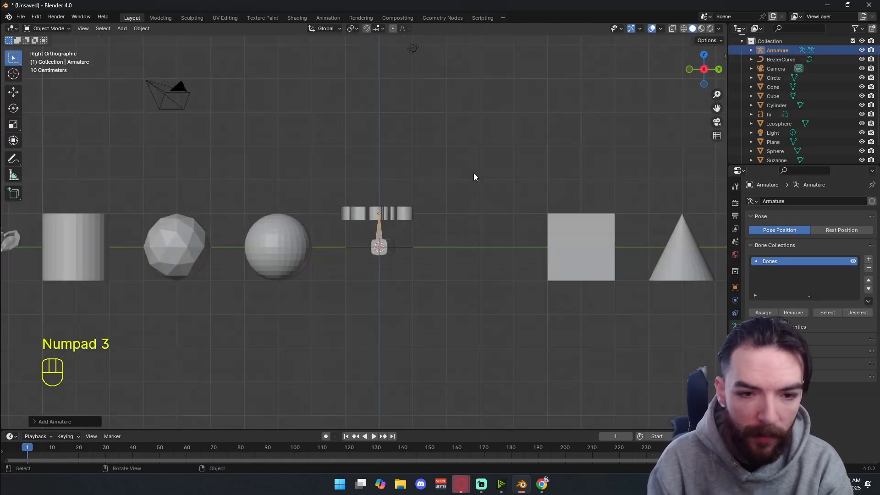
key("g")
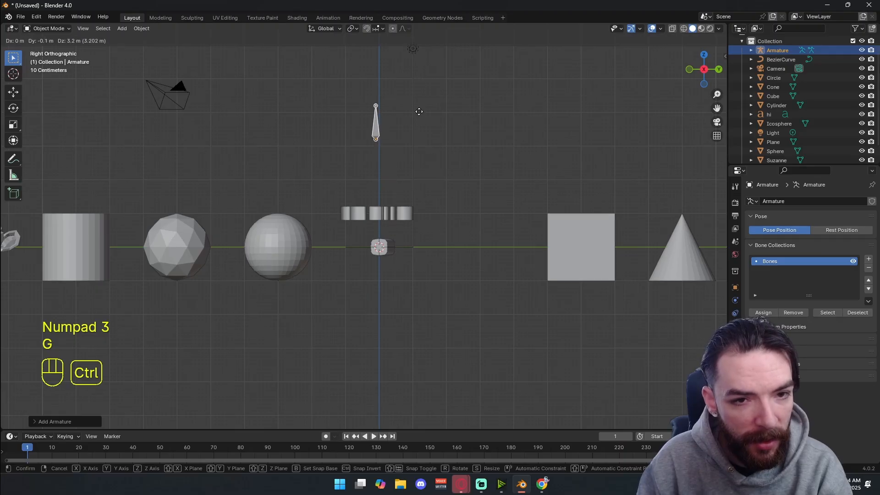
left_click(424, 86)
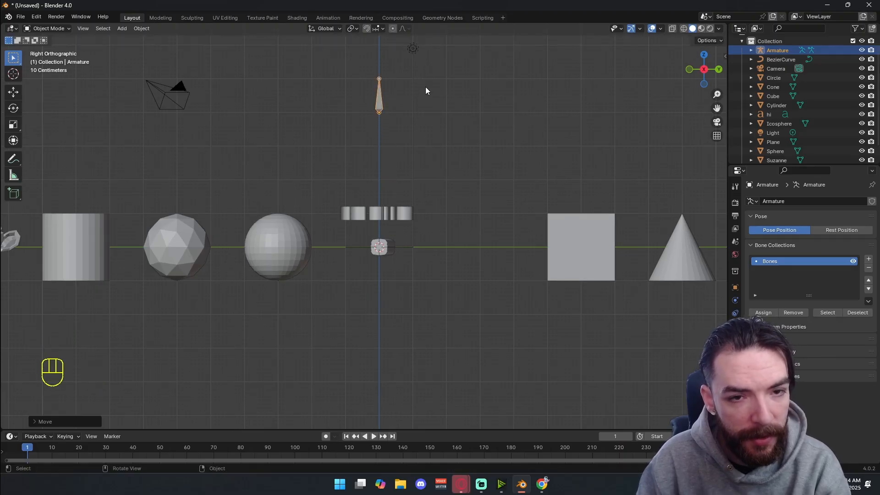
middle_click_drag(425, 86, 422, 133, "shift")
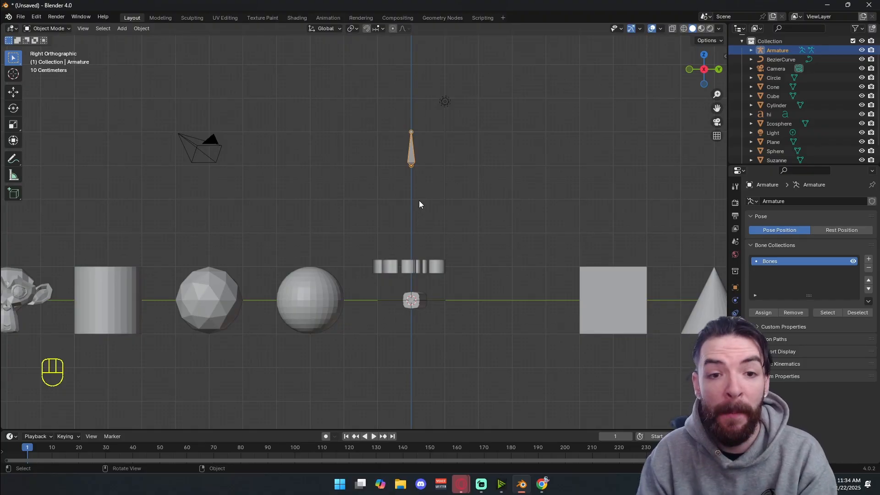
Move the armature's bone down inside the UV sphere.
left_click_drag(421, 117, 401, 165)
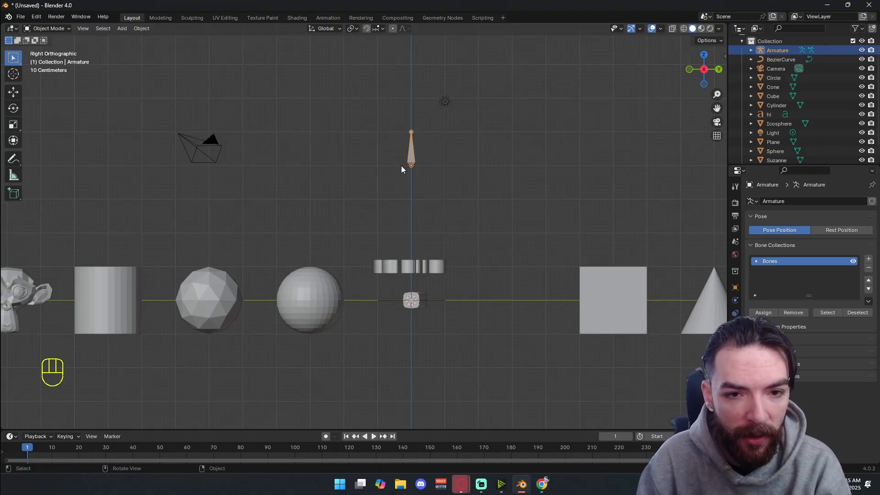
middle_click_drag(386, 195, 390, 118, "shift")
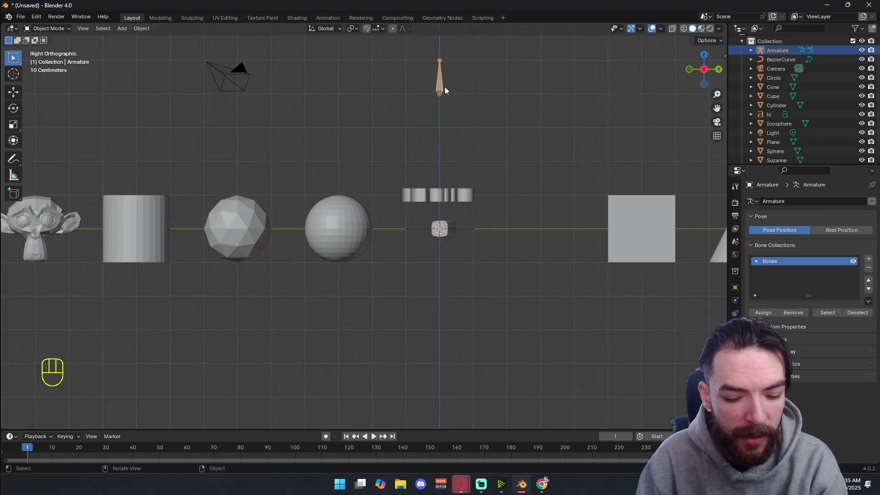
key("g")
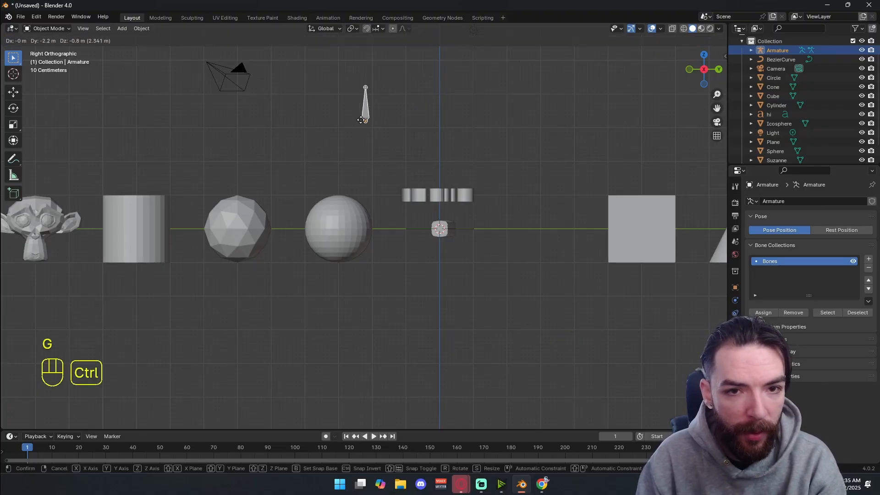
left_click(343, 248)
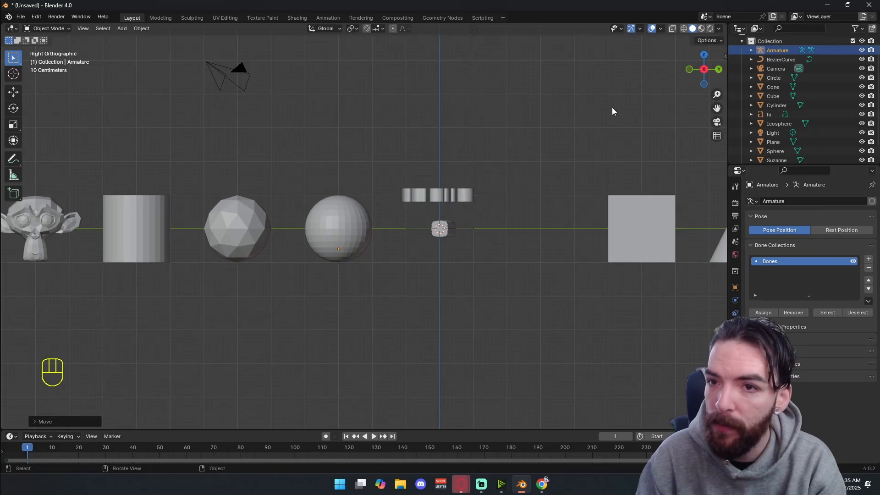
Select the UV sphere and shade it smooth.
left_click(359, 214)
right_click(359, 215)
left_click(361, 199)
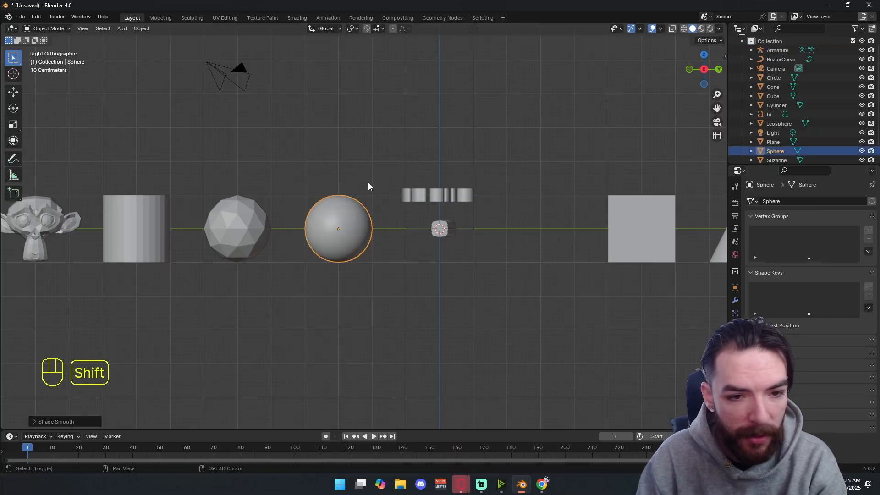
Switch the viewport to wireframe shading and select the armature inside the sphere up close.
middle_click_drag(368, 185, 396, 153, "shift")
left_click(684, 29)
scroll(380, 206, "up", 5)
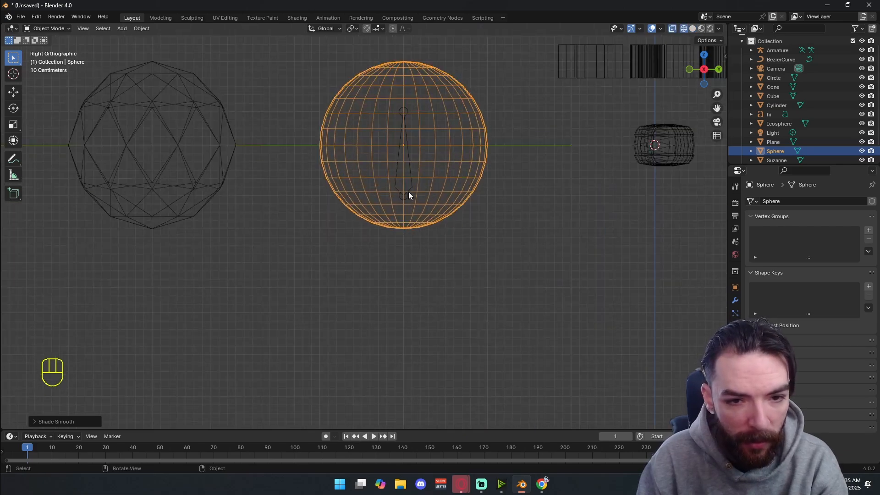
left_click(408, 193)
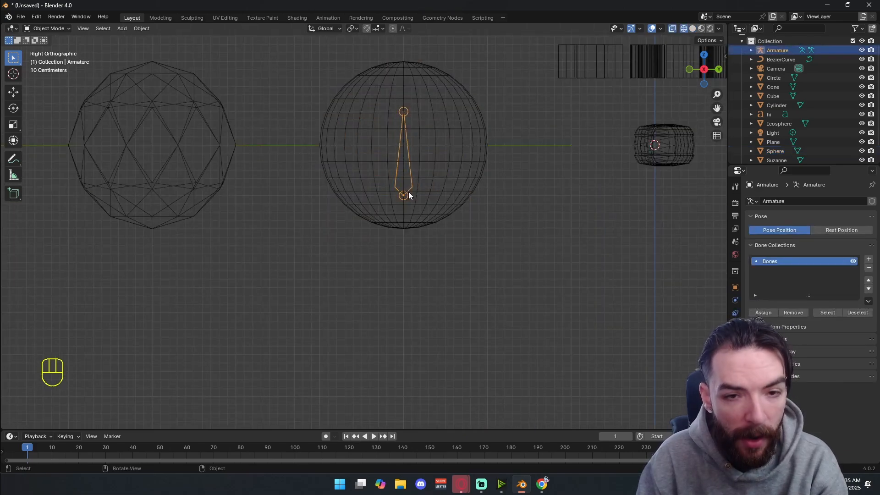
Move the armature straight down in grid-snapped increments so the bone's base sits at the bottom inside the UV sphere.
key("g")
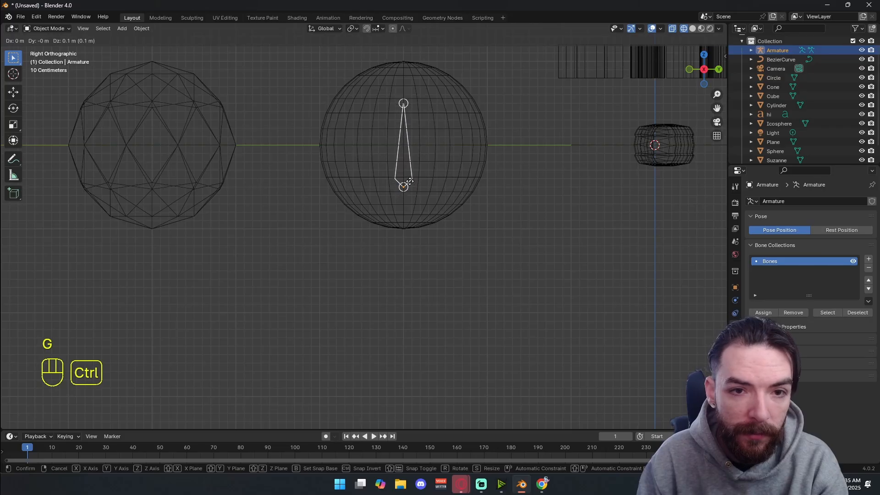
left_click(408, 187)
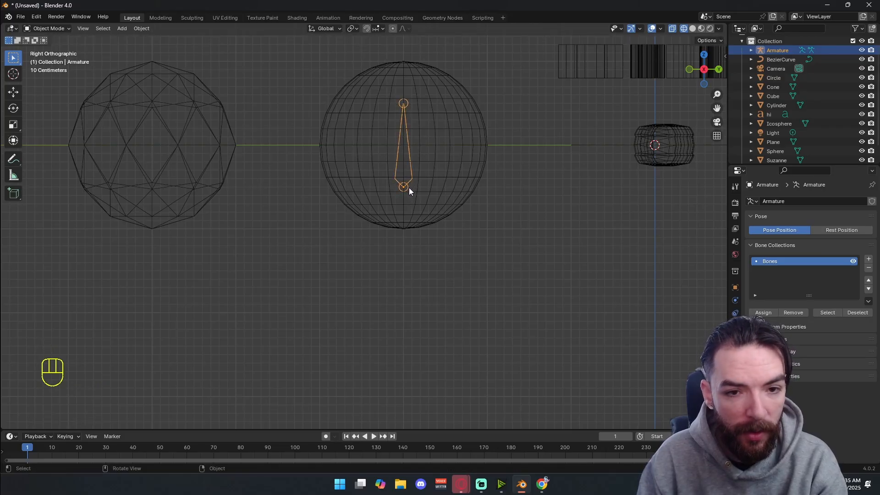
left_click(409, 185)
left_click(407, 184)
key("g")
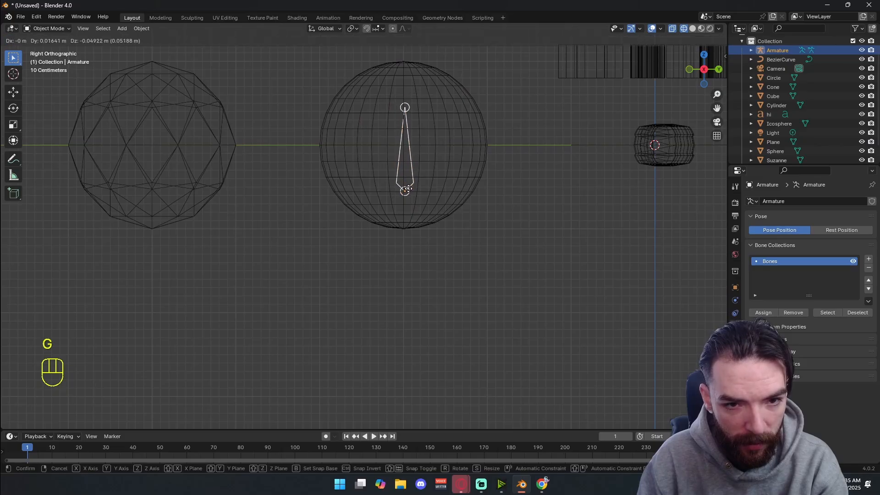
key("ctrl")
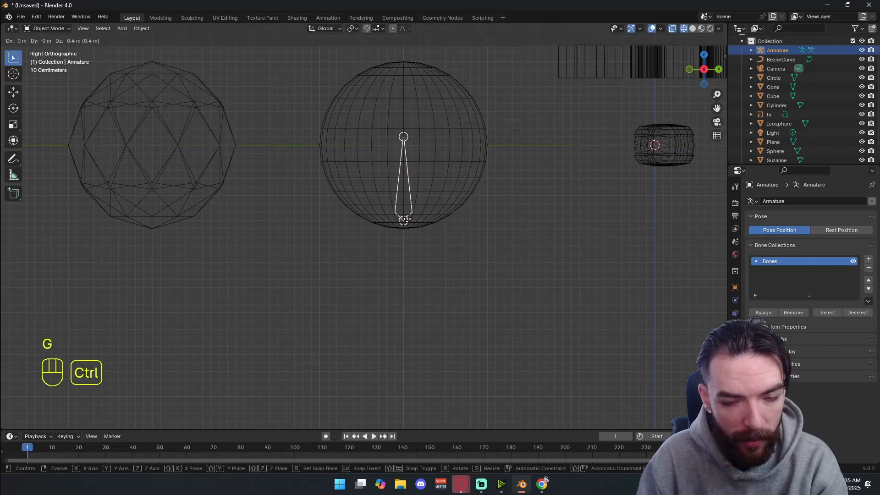
left_click(405, 219)
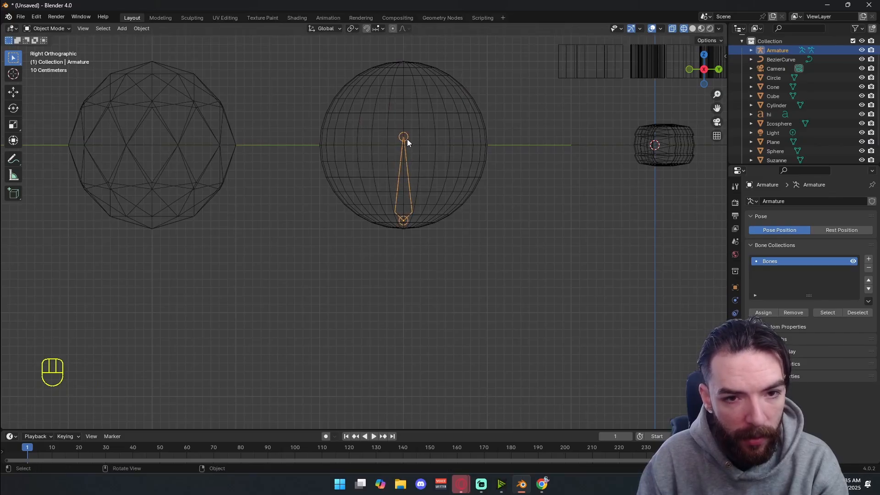
In Edit Mode, move the bone's tip straight up to near the top of the UV sphere and return to Object Mode.
key("Tab")
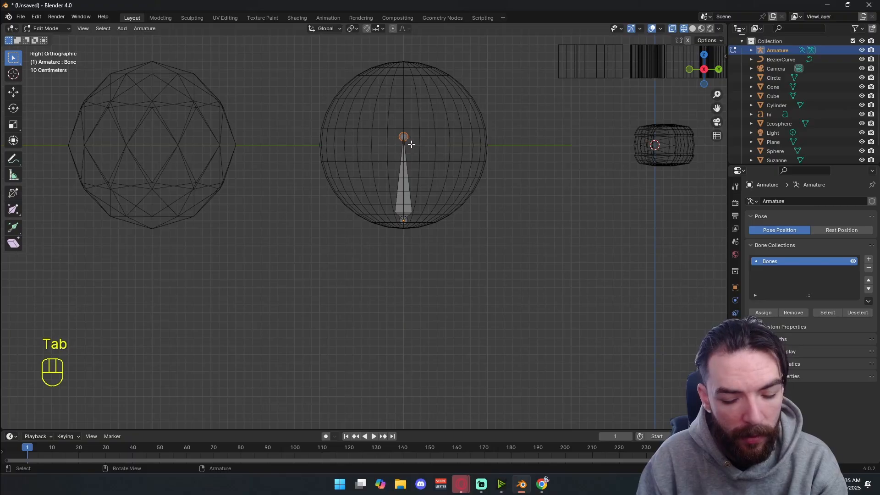
key("g")
key("ctrl")
left_click(409, 79)
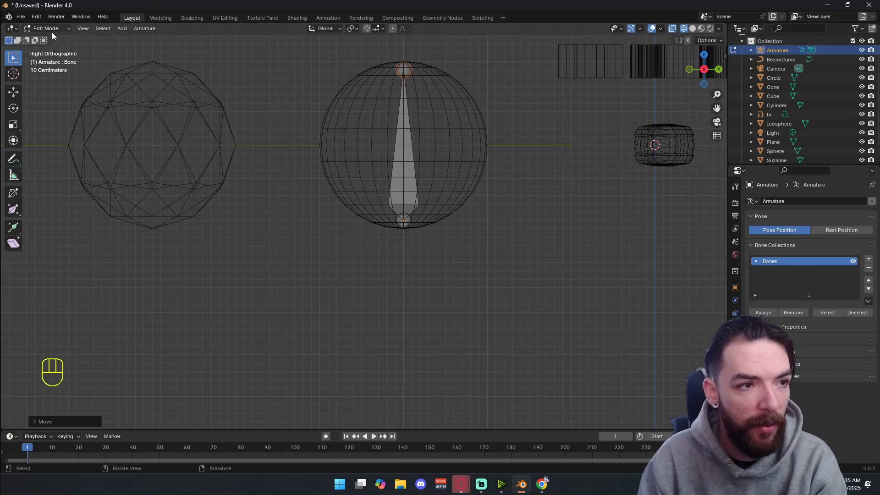
key("Tab")
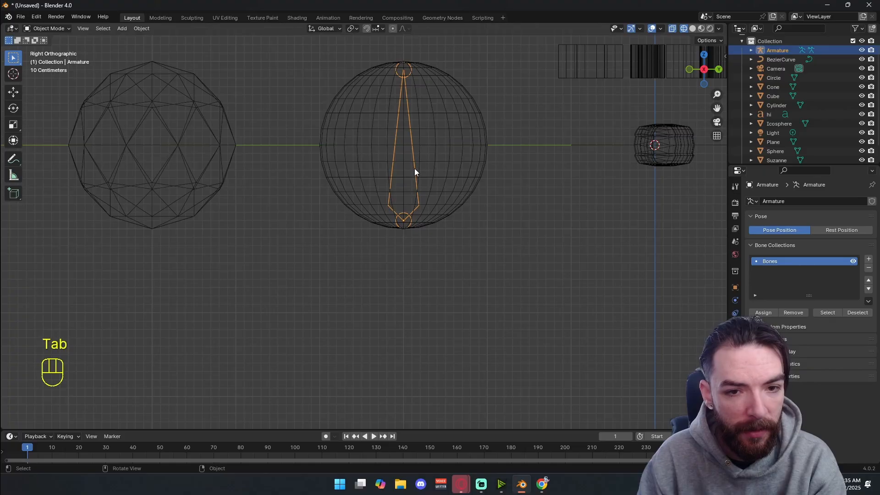
Parent the UV sphere to the armature using Armature Deform With Automatic Weights.
middle_click_drag(414, 168, 414, 216)
key("shift+c")
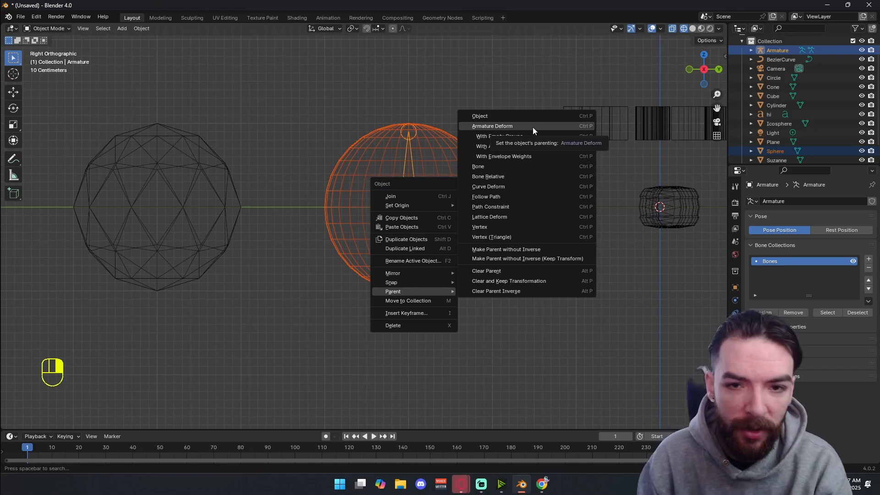
left_click(493, 127)
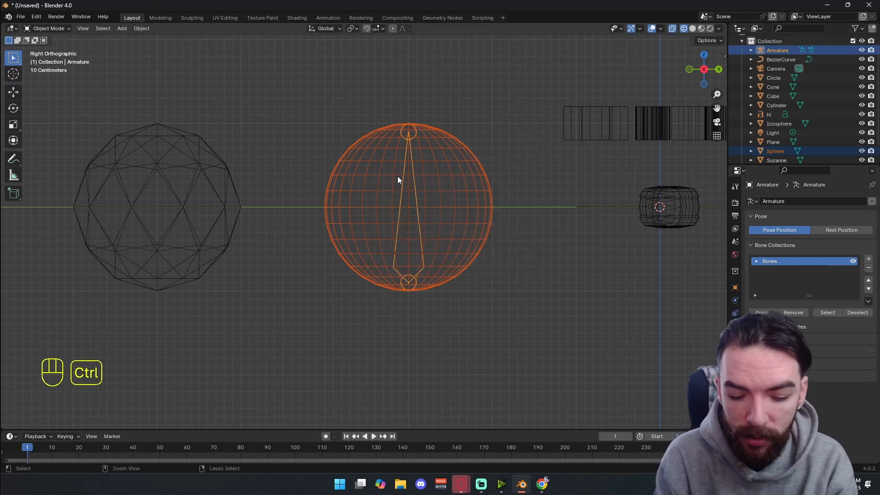
key("ctrl+p")
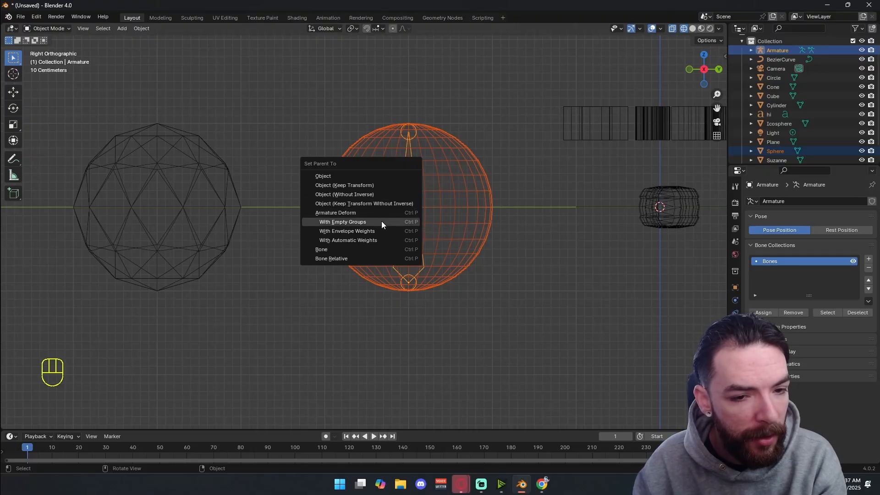
left_click(377, 240)
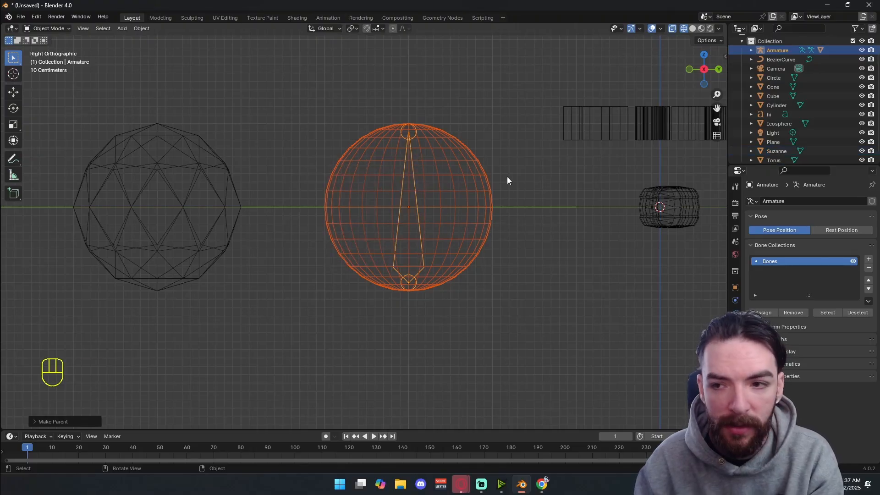
Switch the armature to Edit Mode briefly and on to Pose Mode.
middle_click_drag(507, 177, 416, 187, "shift")
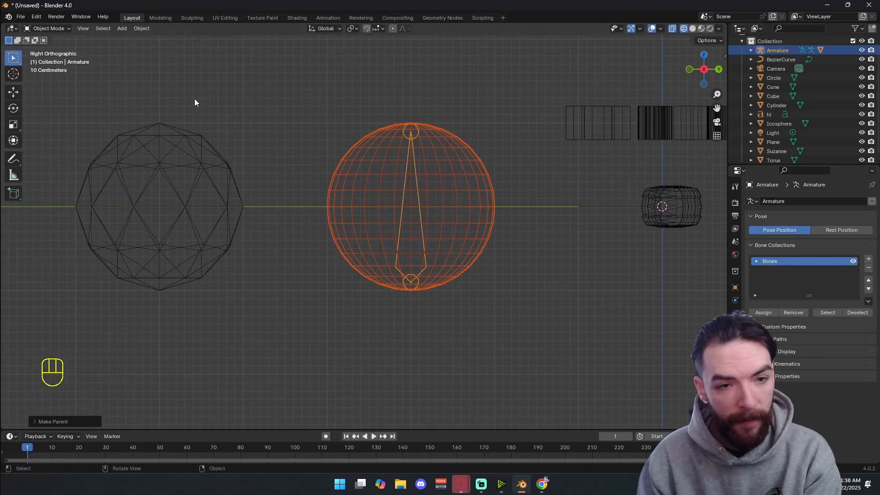
left_click(54, 28)
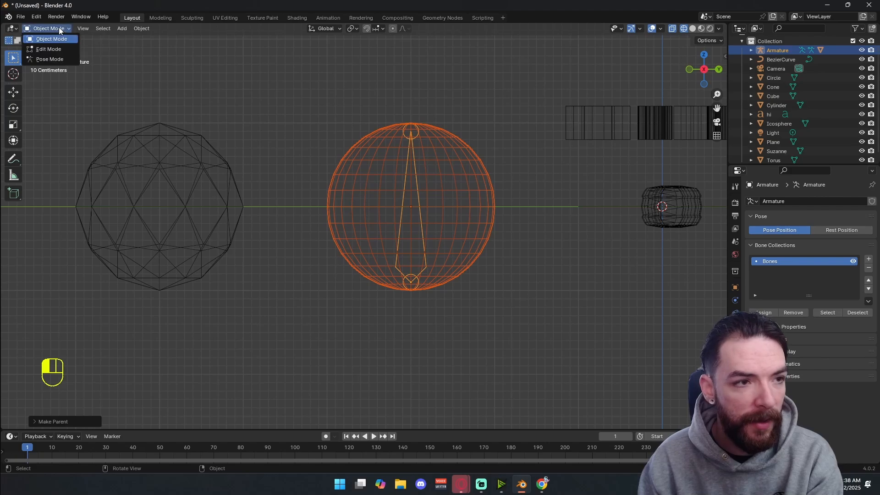
left_click(57, 49)
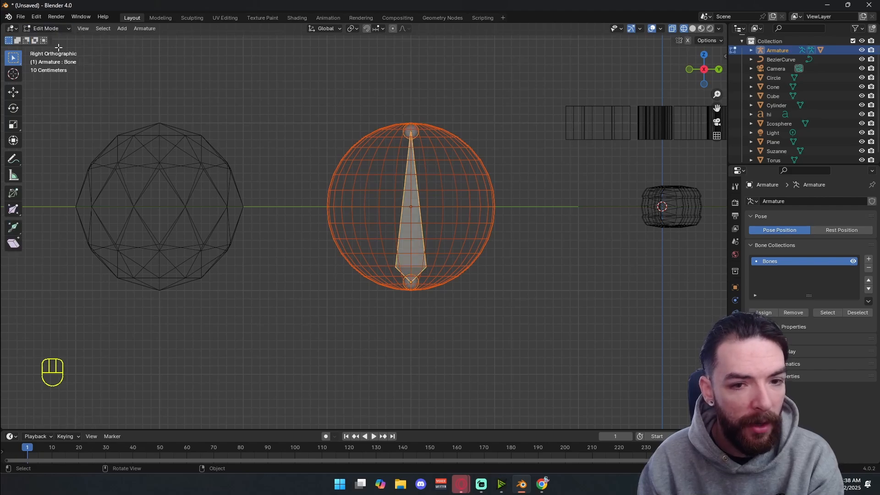
left_click(51, 28)
left_click(56, 59)
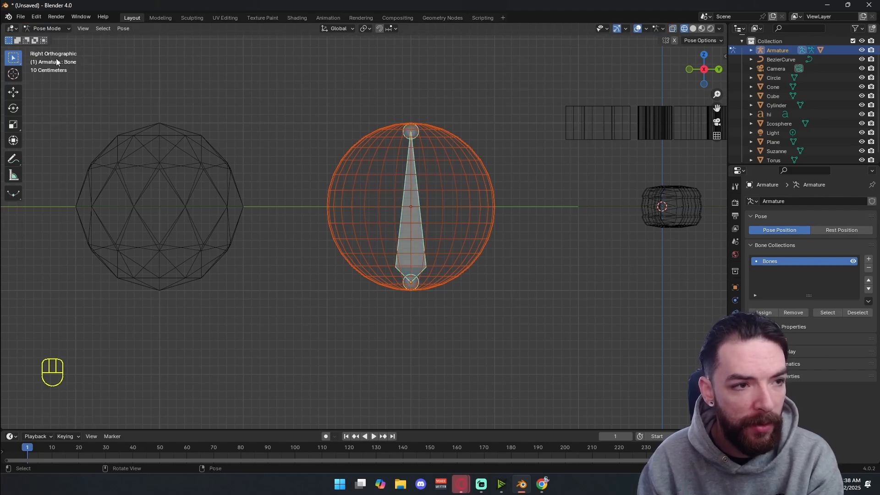
Try moving and rotating the bone in Pose Mode to test how the UV sphere follows it, cancelling each transform.
left_click(414, 132)
key("g")
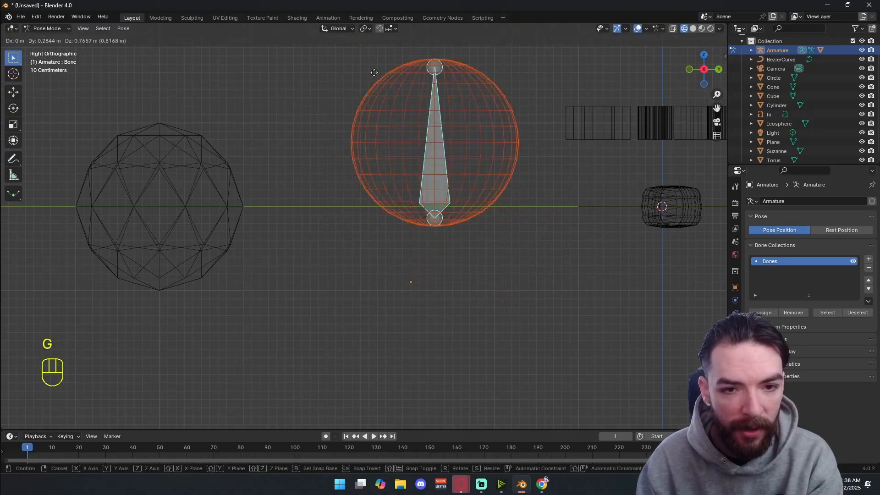
right_click(415, 131)
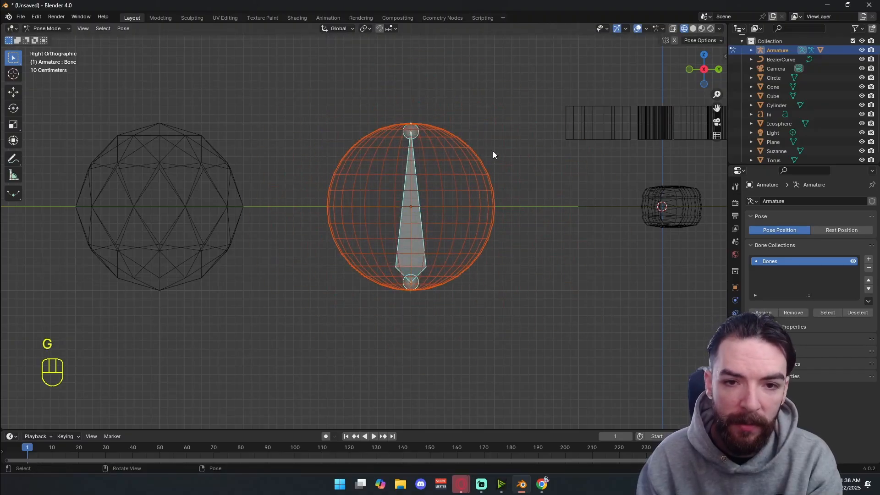
left_click(482, 221)
left_click(411, 130)
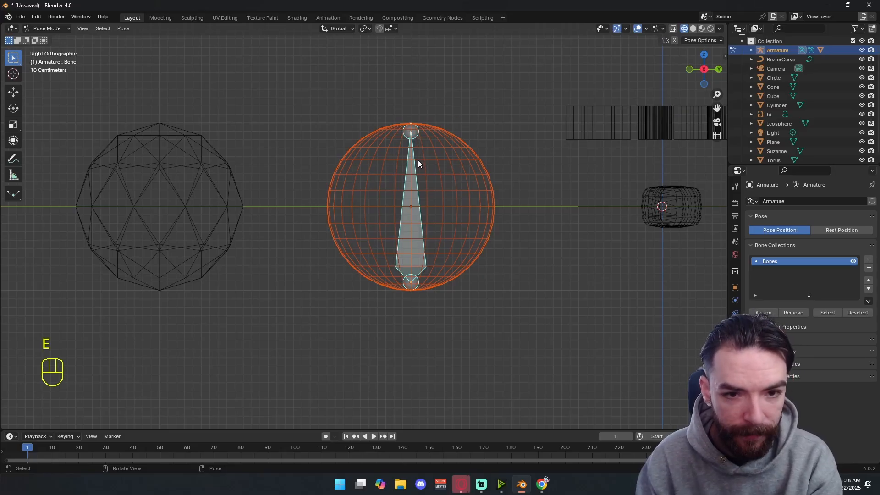
key("g")
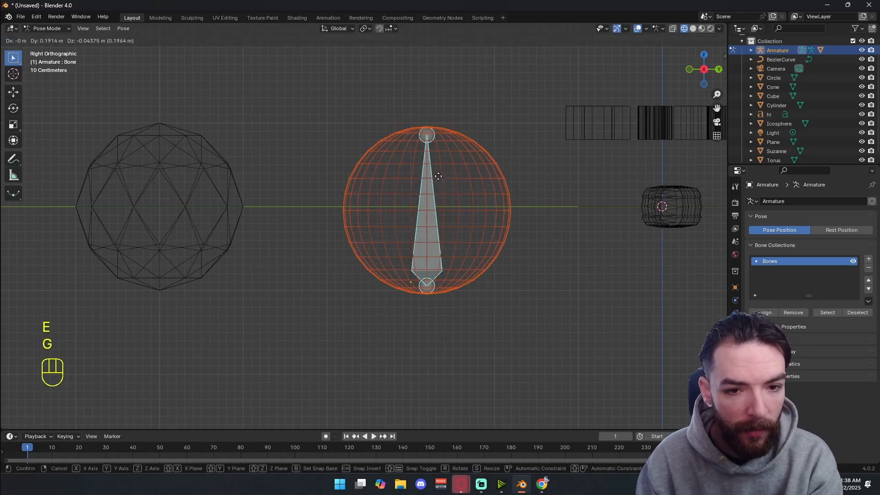
right_click(409, 136)
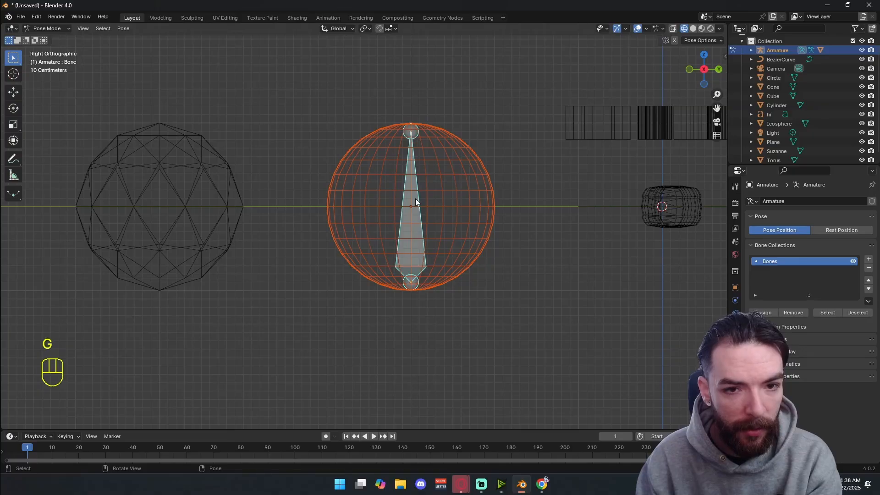
key("r")
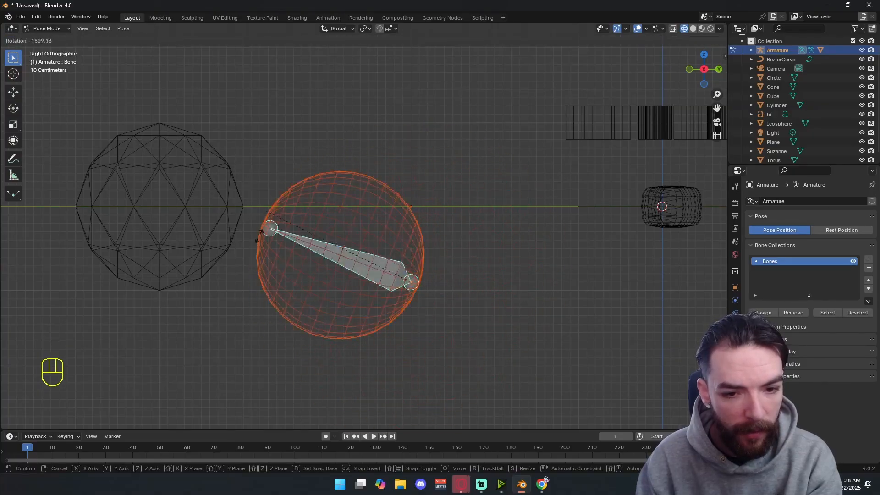
right_click(333, 222)
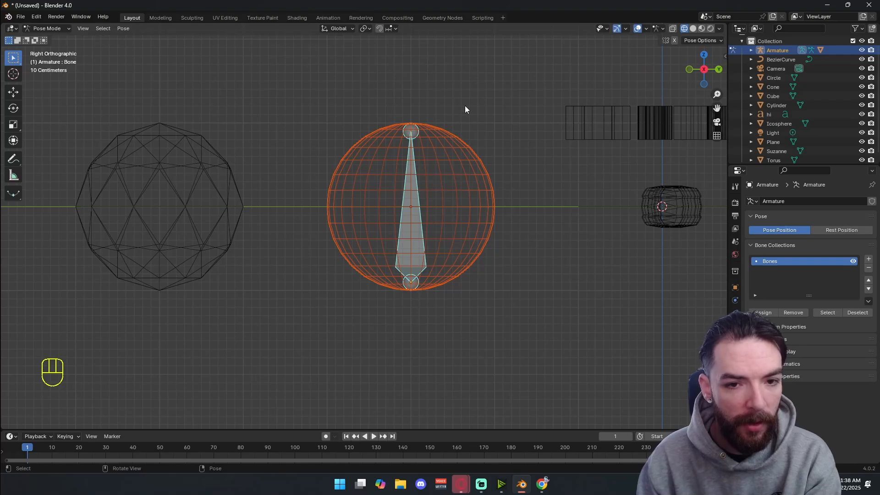
In Edit Mode, scale the bone down and move it straight down until its base rests at the bottom of the UV sphere.
middle_click_drag(465, 109, 431, 139, "shift")
key("Tab")
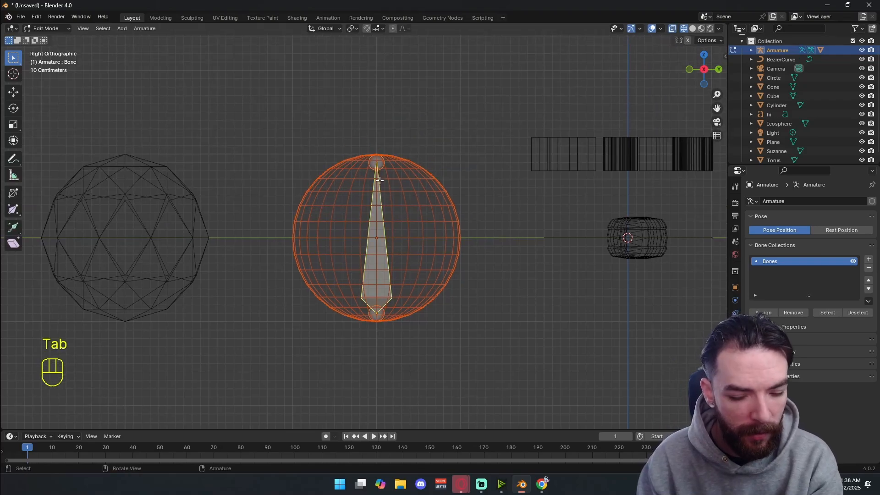
key("s")
right_click(436, 196)
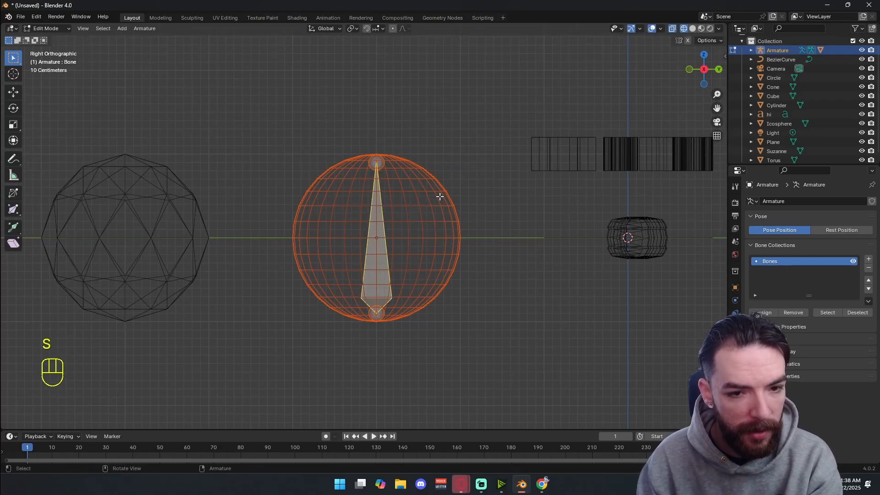
key("s")
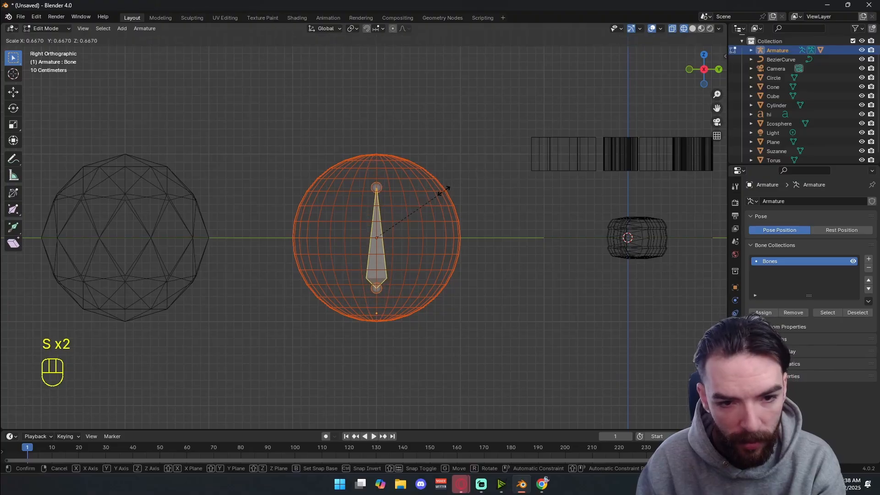
left_click(442, 198, "ctrl")
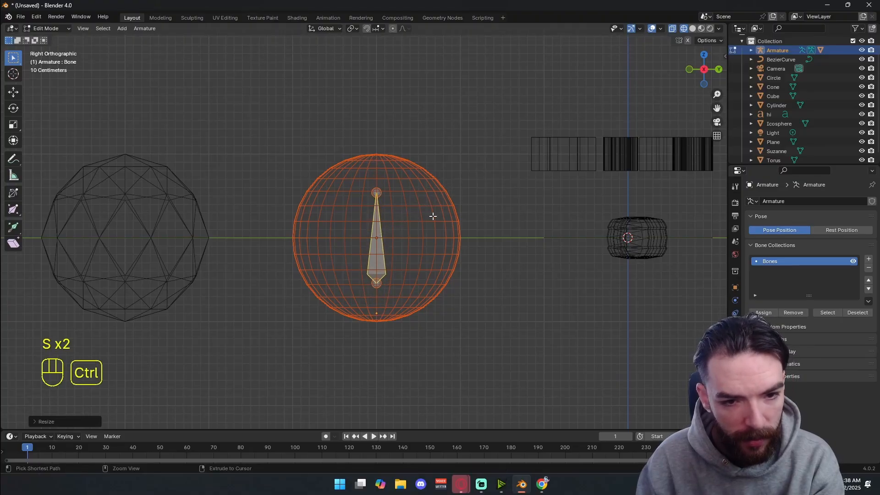
key("g")
left_click(401, 279, "ctrl")
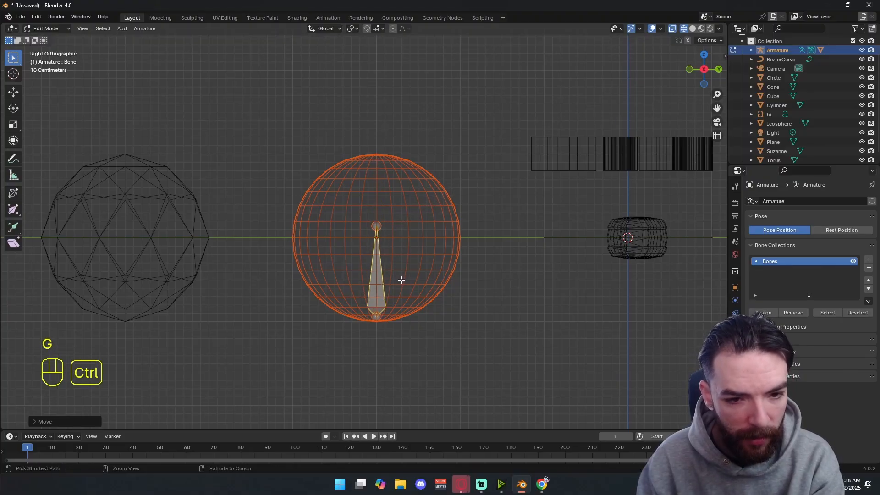
key("s")
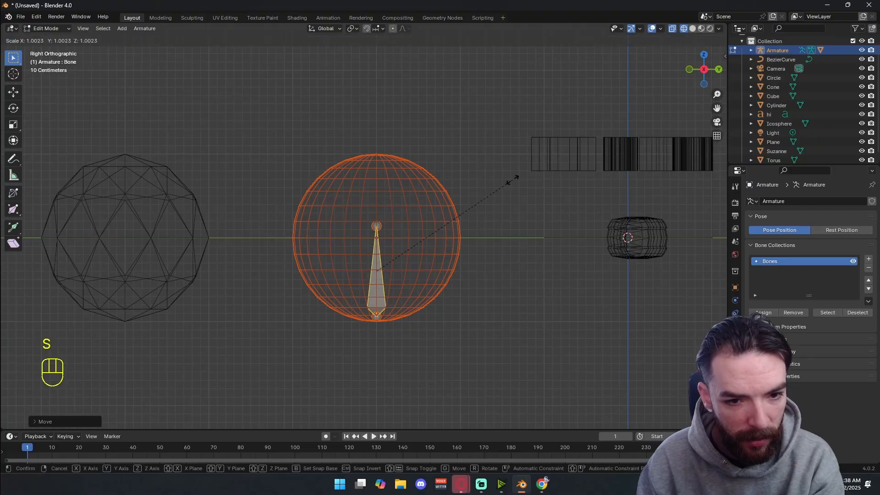
left_click(472, 202, "ctrl")
key("g")
left_click(395, 302, "ctrl")
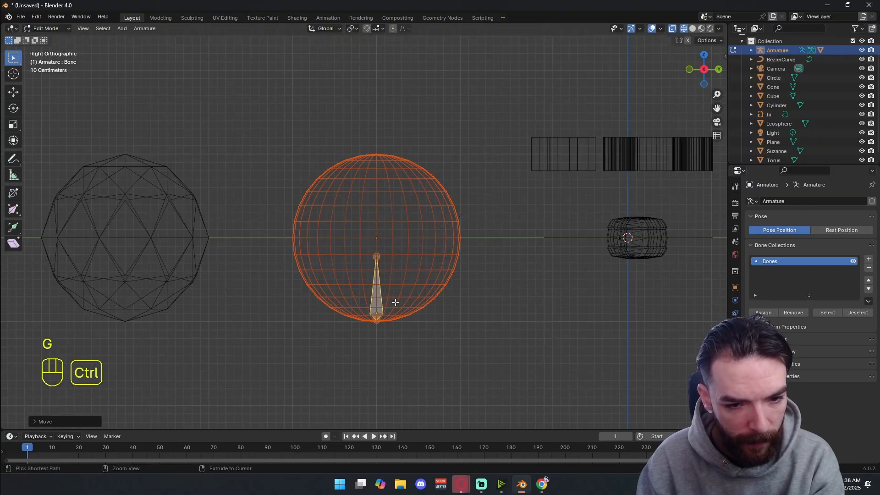
Extrude two more bones straight up from the bone's tip, the upper one 0.6 m long and ending at the sphere's top.
key("e")
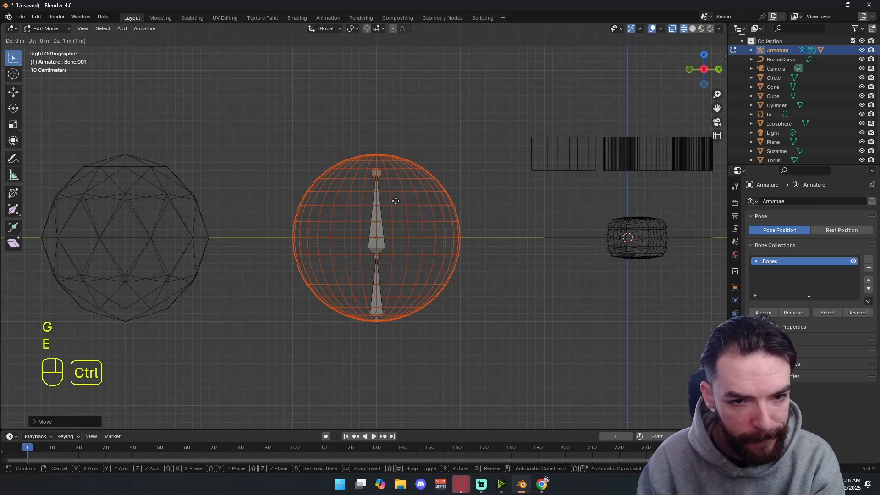
left_click(395, 227, "ctrl")
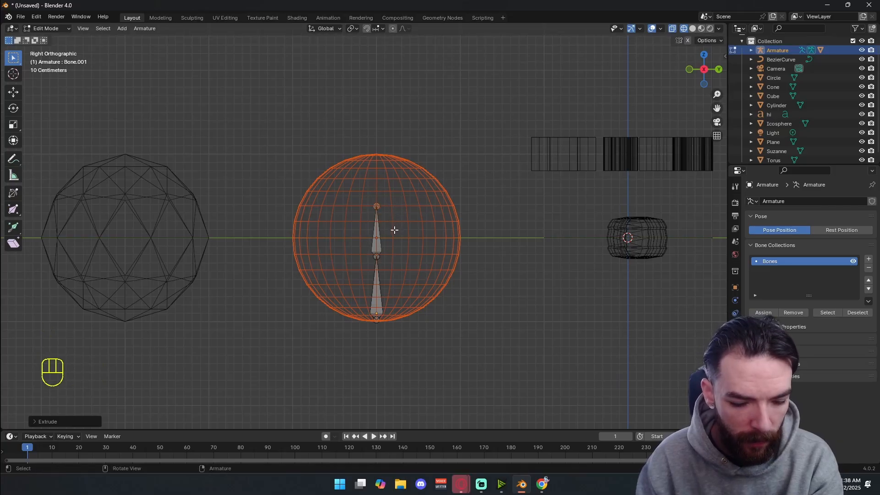
key("e")
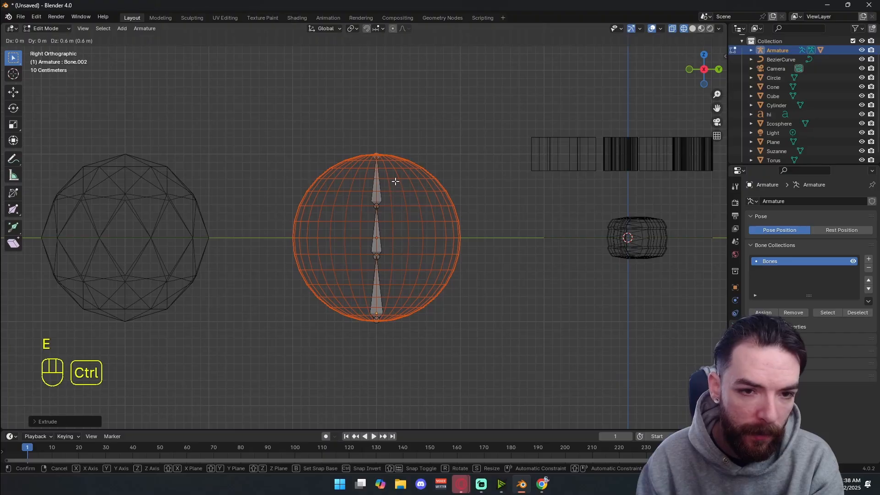
left_click(395, 183, "ctrl")
Switch the armature to Pose Mode in the right orthographic view, try the Parent command and deselect all bones.
key("ctrl+Tab")
key("KP_3")
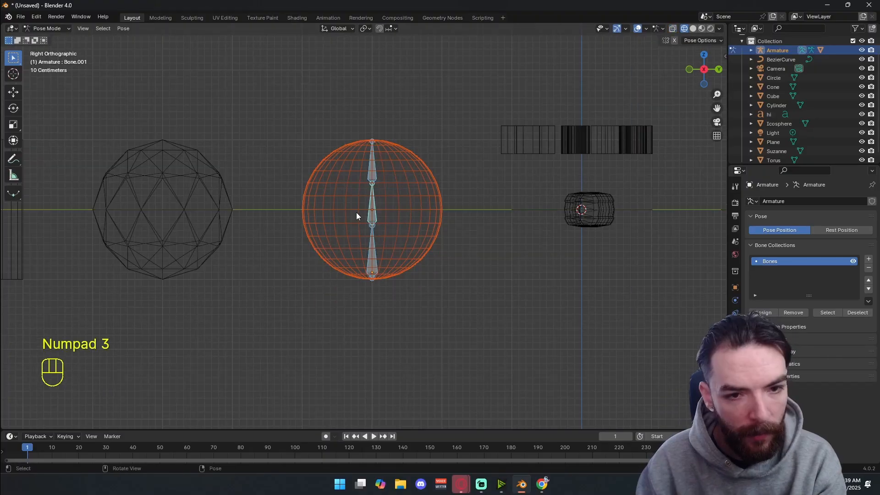
key("ctrl+p")
left_click(393, 170)
left_click(428, 140)
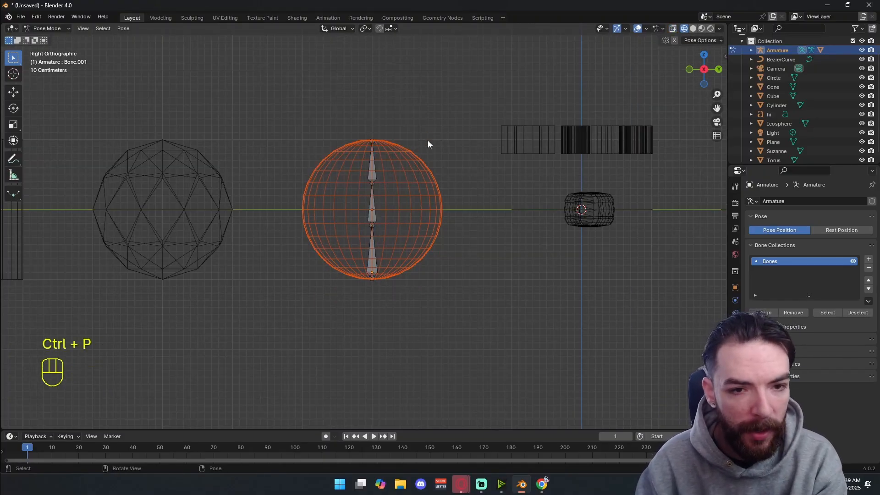
Try rotating the top bone in Pose Mode to see the sphere deform, cancel it, and return to the right orthographic view.
key("r")
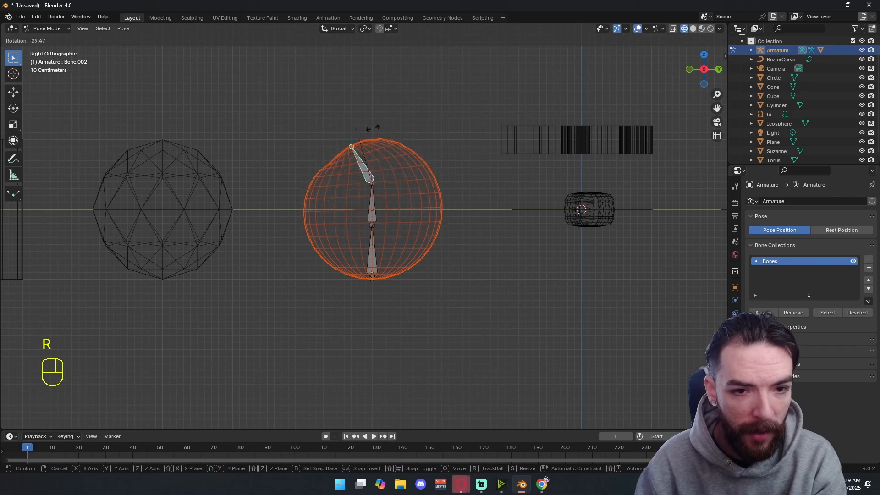
right_click(428, 132)
middle_click_drag(398, 108, 398, 148, "shift")
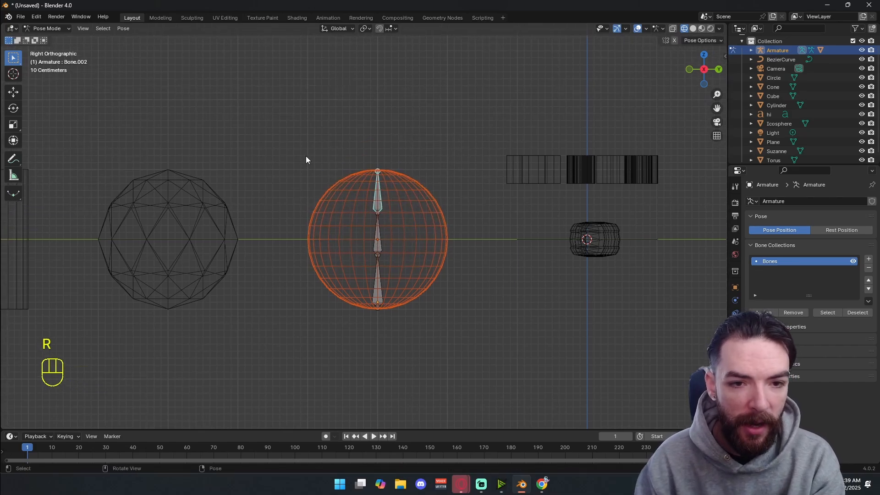
middle_click_drag(307, 160, 338, 210)
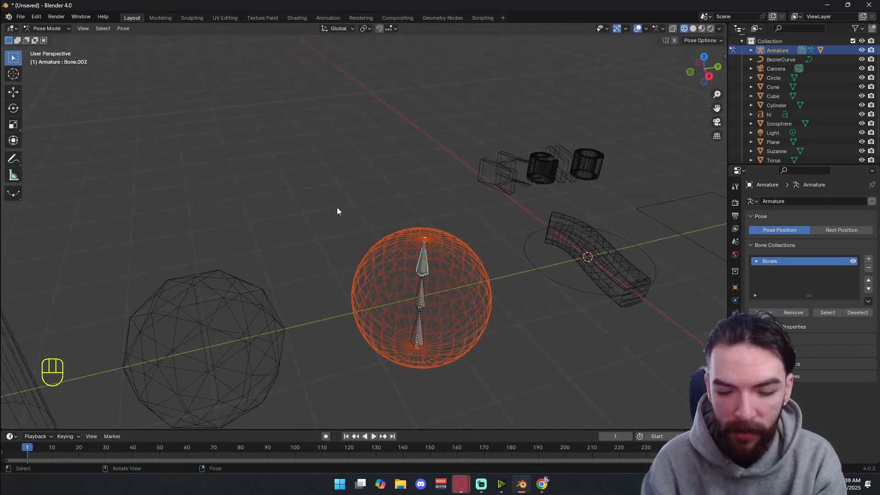
key("KP_1")
key("KP_3")
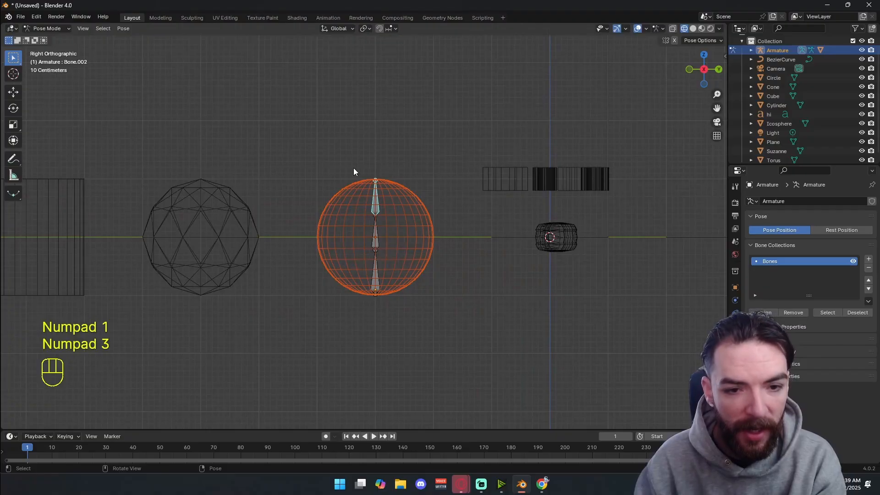
middle_click_drag(433, 263, 388, 241, "shift")
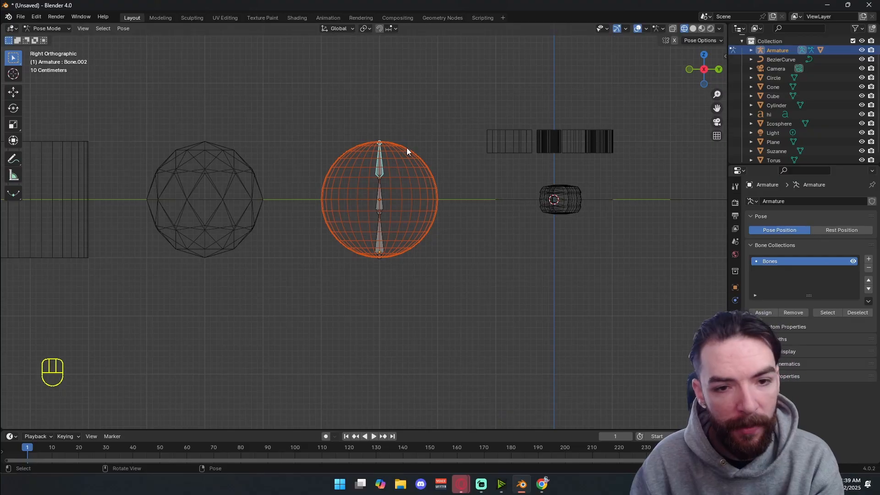
Rotate the top bone slightly about its base so its tip leans toward positive Y.
middle_click_drag(421, 142, 382, 107, "shift")
key("r")
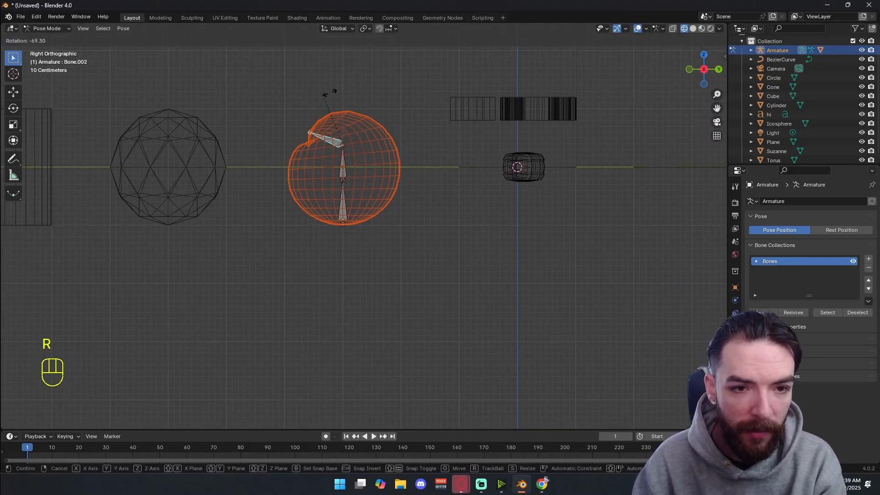
left_click(406, 109)
key("r")
right_click(426, 96)
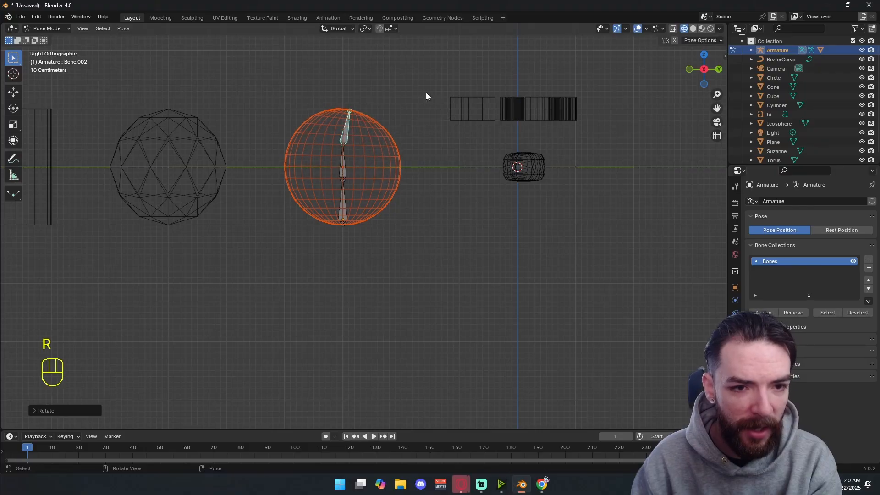
Try rotating, moving and scaling the middle bone and scaling the bottom bone, cancelling each transform.
left_click(345, 163)
key("r")
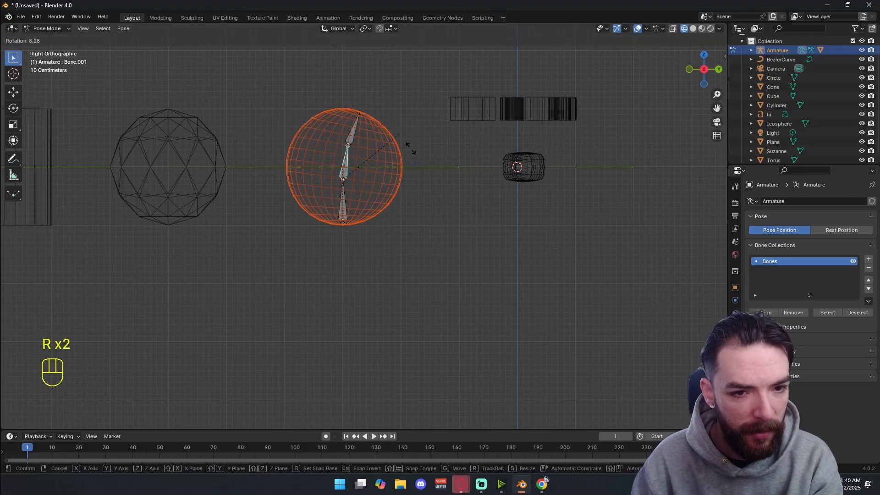
right_click(342, 144)
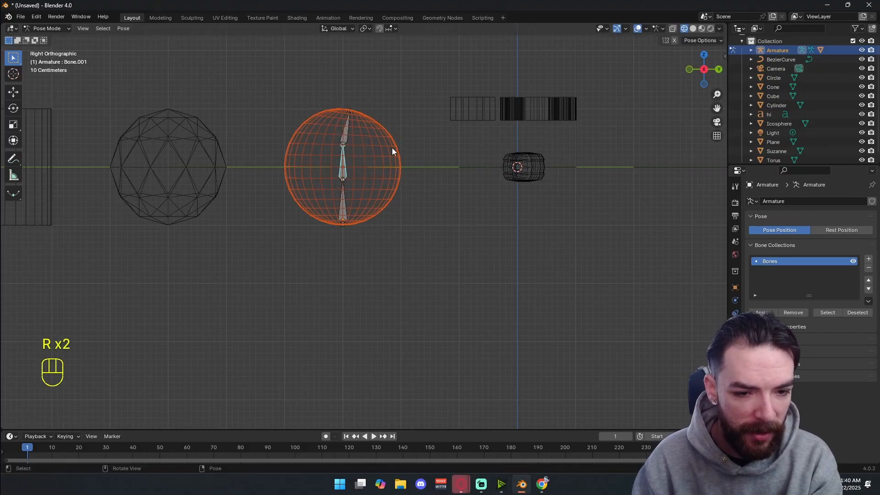
key("g")
key("g")
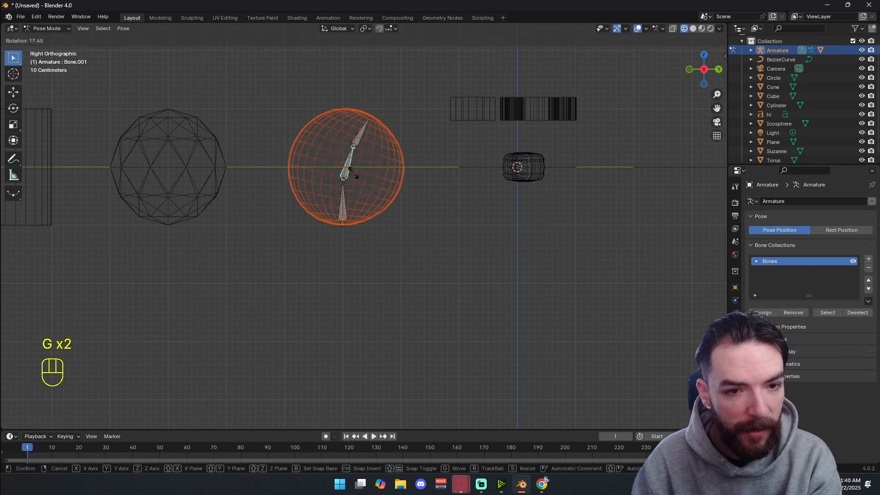
right_click(361, 169)
key("s")
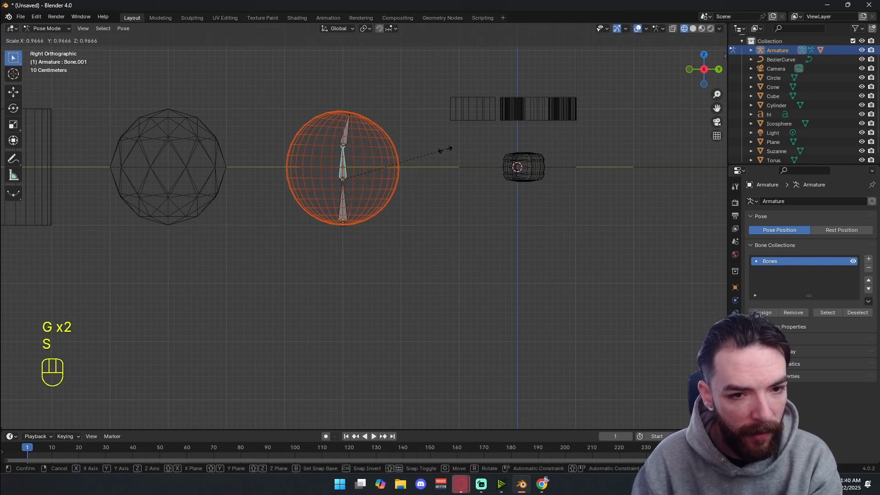
right_click(436, 163)
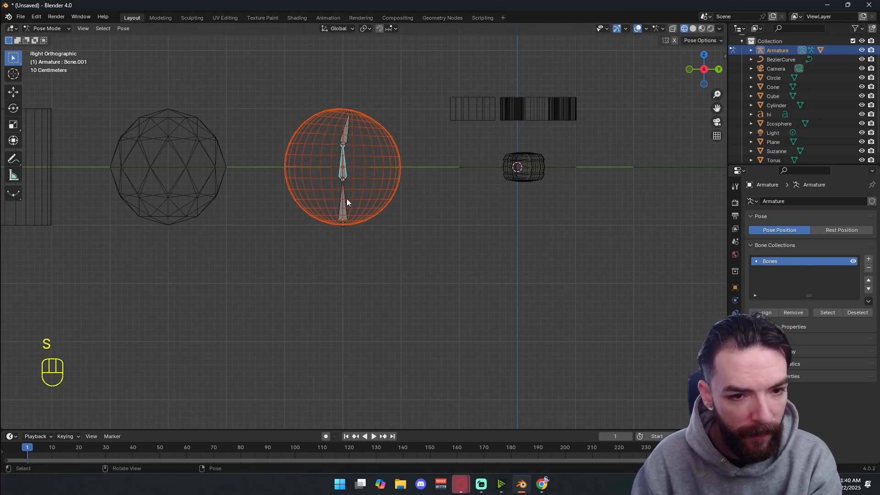
left_click(346, 199)
key("s")
right_click(406, 185)
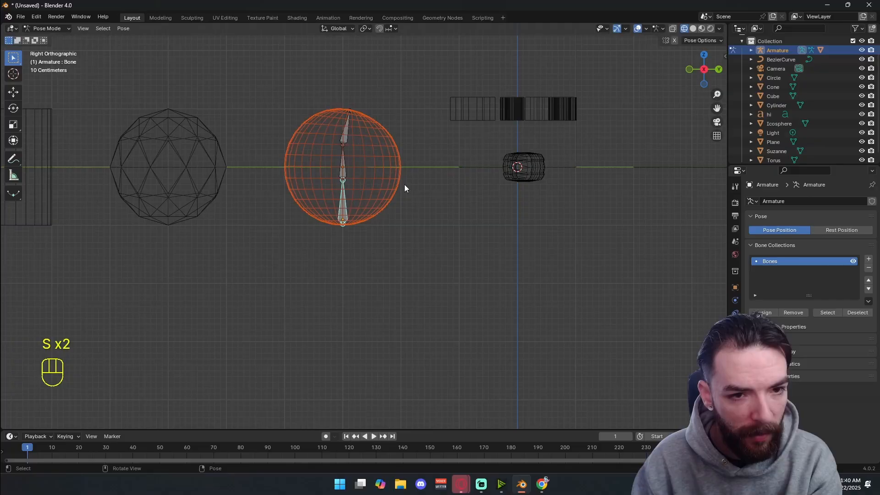
Scale the top bone up several times its size so it stretches and inflates the upper part of the UV sphere.
left_click(352, 144)
key("s")
right_click(466, 144)
key("s")
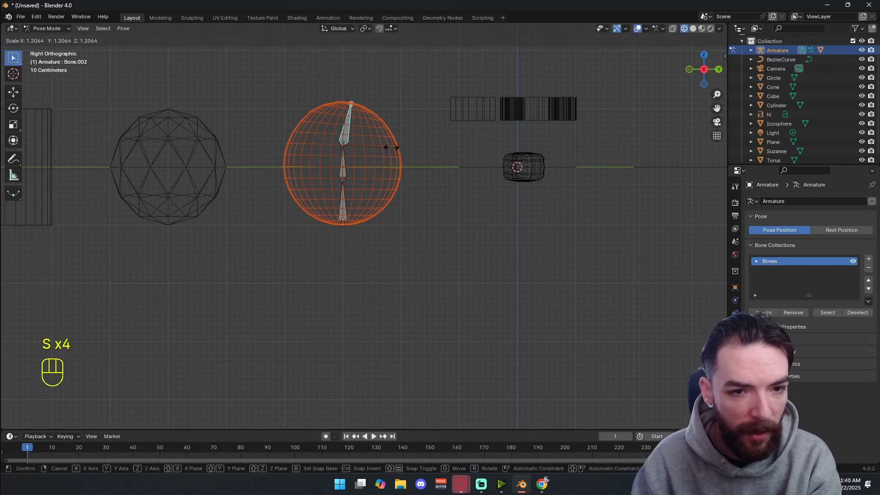
left_click(467, 152)
scroll(465, 156, "down", 2)
scroll(454, 174, "up", 1, "shift")
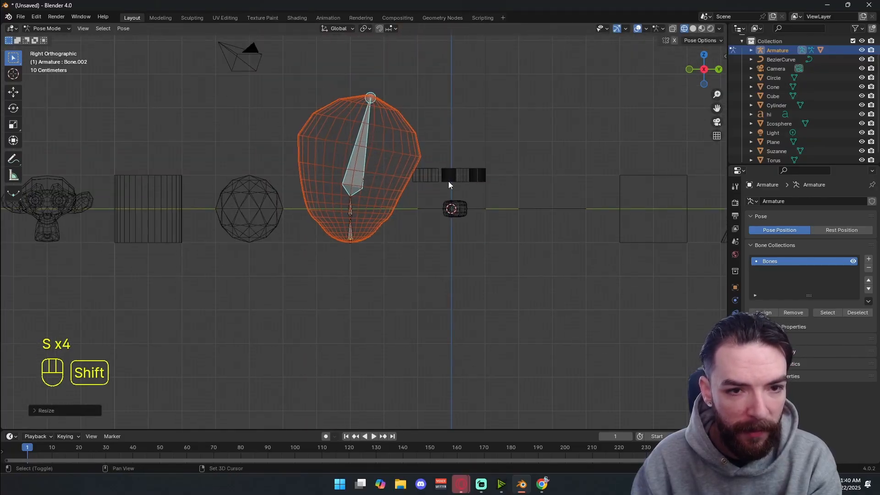
Try scaling the enlarged top bone again and scaling the middle bone, cancelling each transform.
key("s")
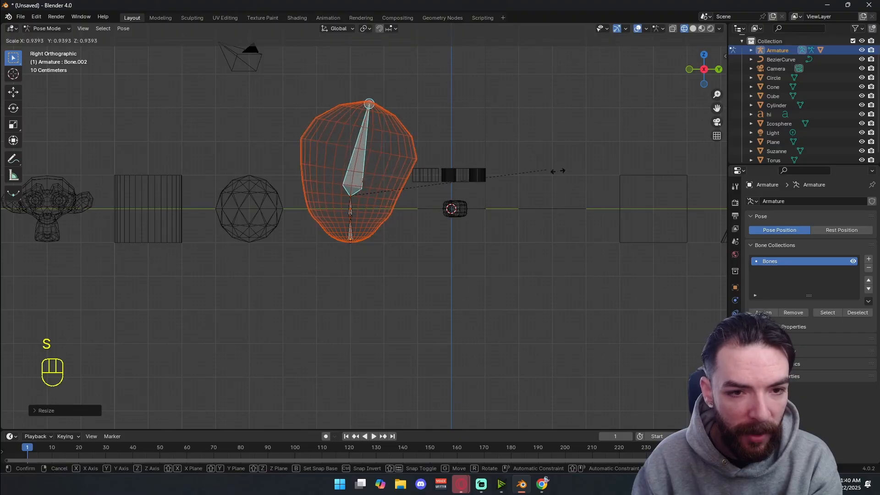
right_click(575, 175)
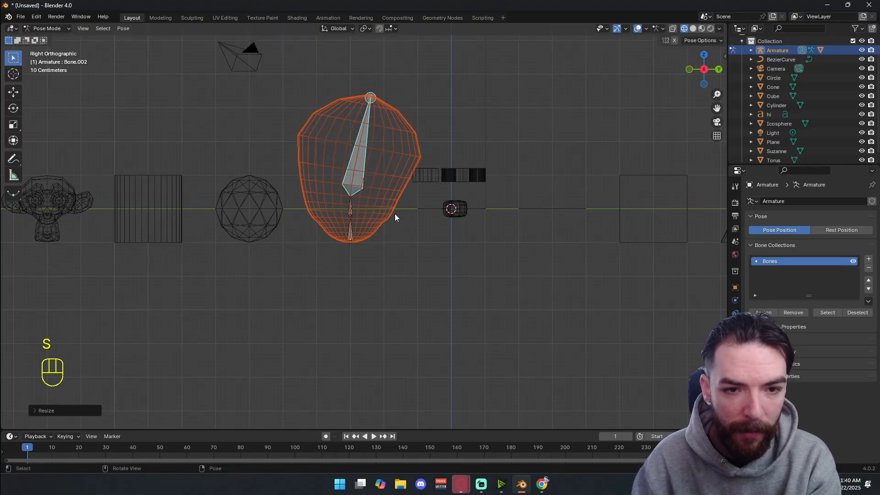
key("s")
right_click(415, 201)
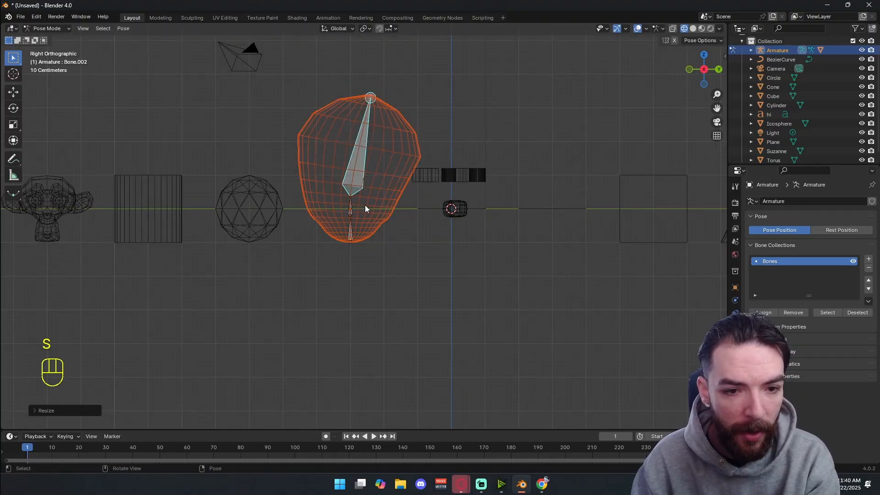
left_click(351, 211)
key("s")
right_click(386, 176)
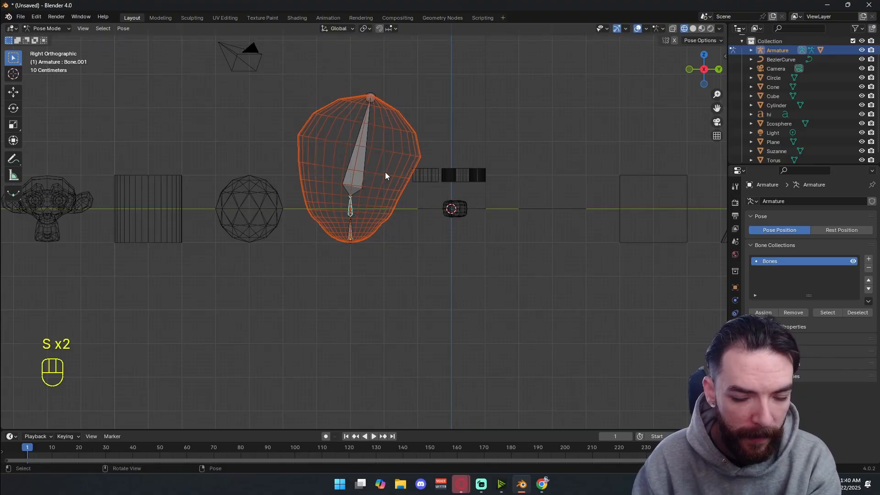
Deselect the bones, switch the armature from Pose Mode to Object Mode, and deselect all objects.
middle_click_drag(362, 255, 396, 250, "shift")
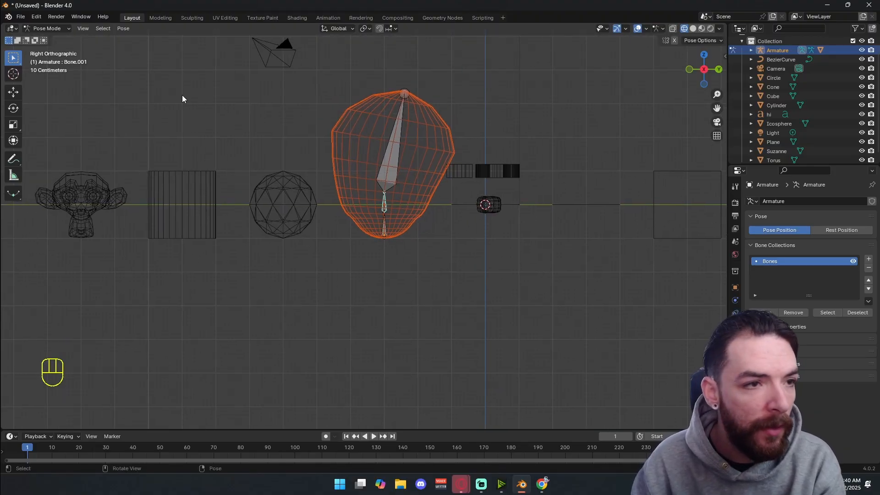
middle_click_drag(359, 173, 438, 114, "shift")
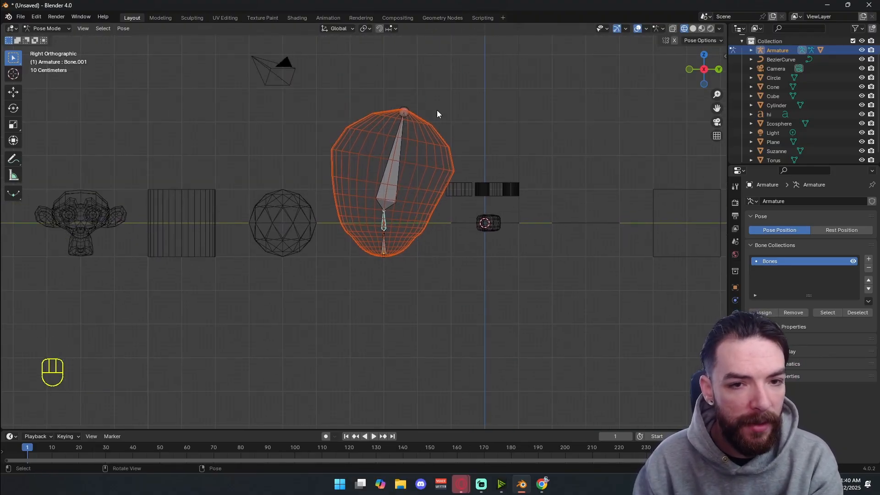
left_click_drag(418, 101, 352, 271)
left_click(475, 112)
key("shift+a")
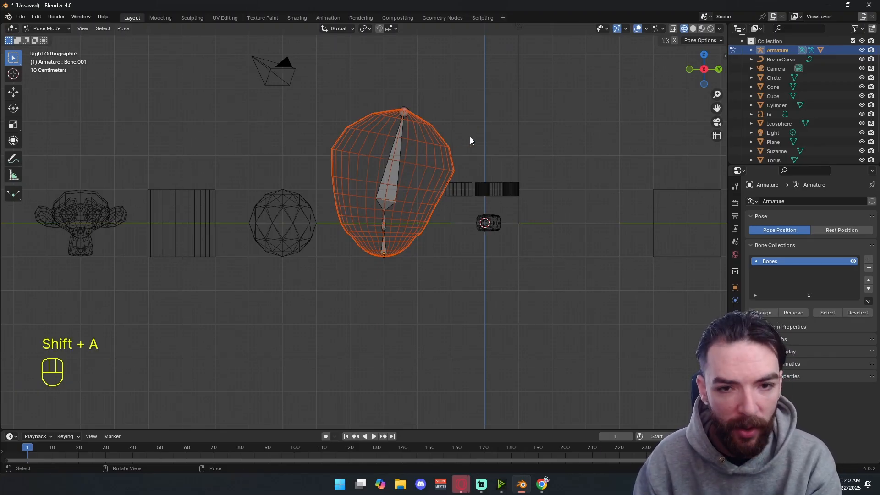
left_click(50, 29)
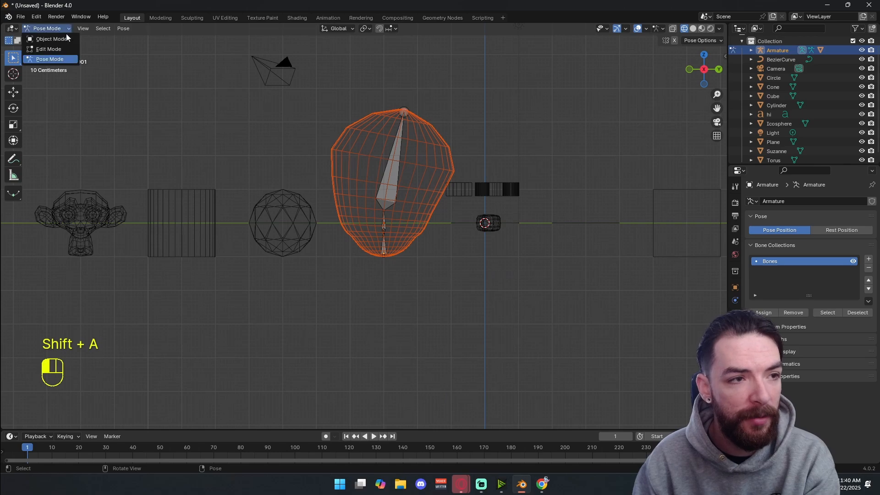
left_click(57, 37)
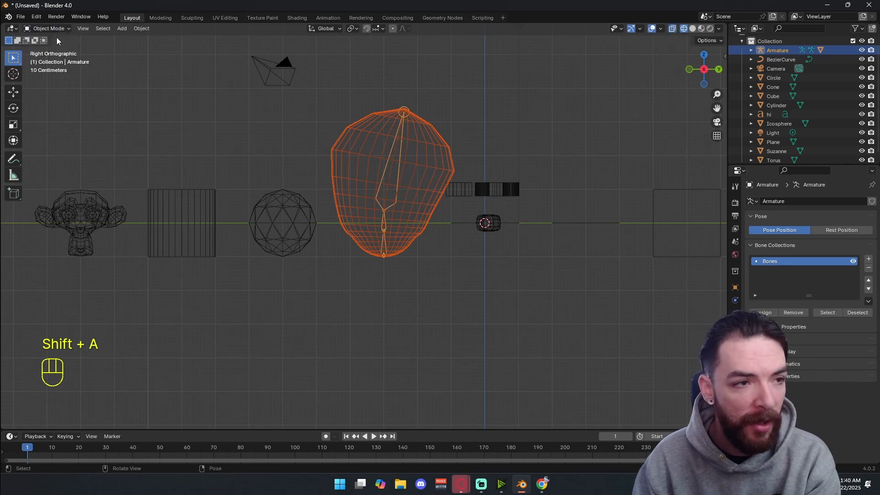
left_click(307, 150)
Examine the Empty object types that can be added to the scene, without adding one.
key("shift+a")
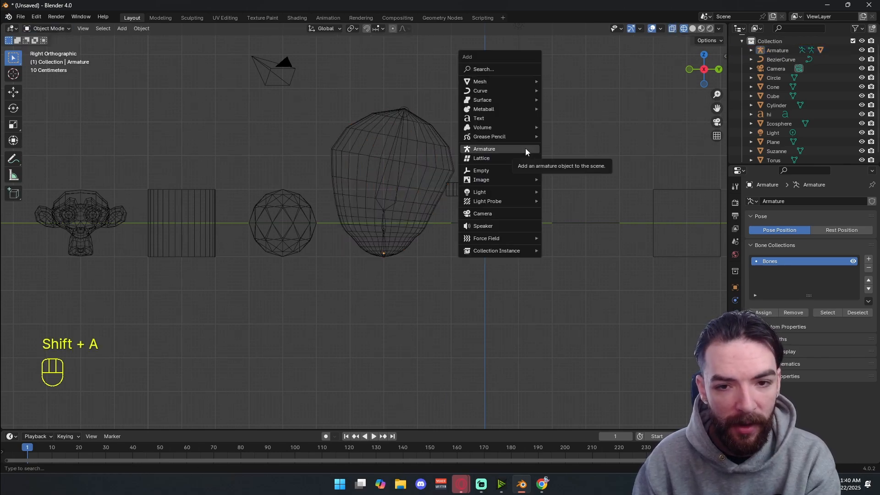
mouse_move(514, 172)
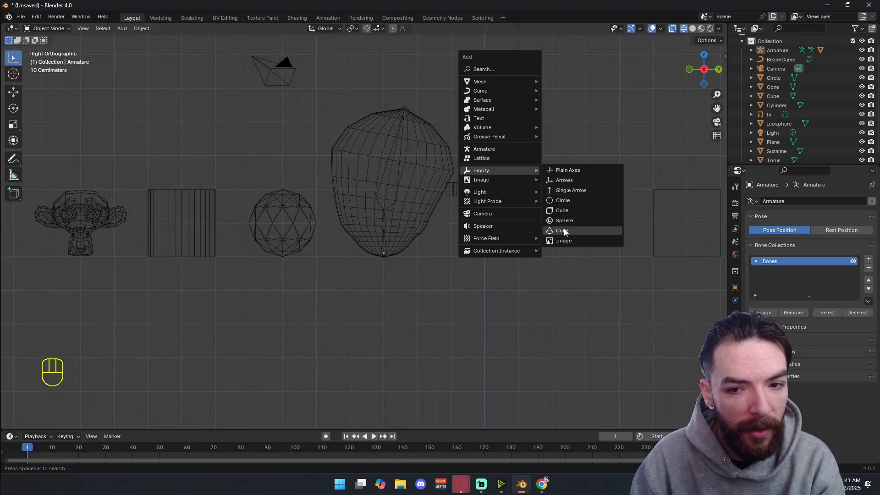
left_click(532, 225)
Move the camera about 10 m along Y and 2 m down so it sits just above and beside the cube.
middle_click_drag(510, 213, 422, 195, "shift")
middle_click_drag(541, 200, 418, 168, "shift")
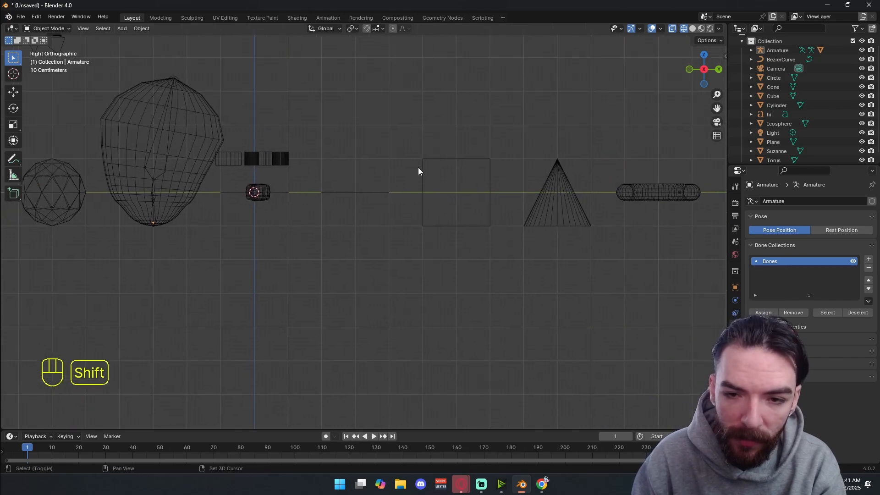
middle_click_drag(485, 197, 455, 154, "shift")
left_click(412, 191)
left_click(432, 158)
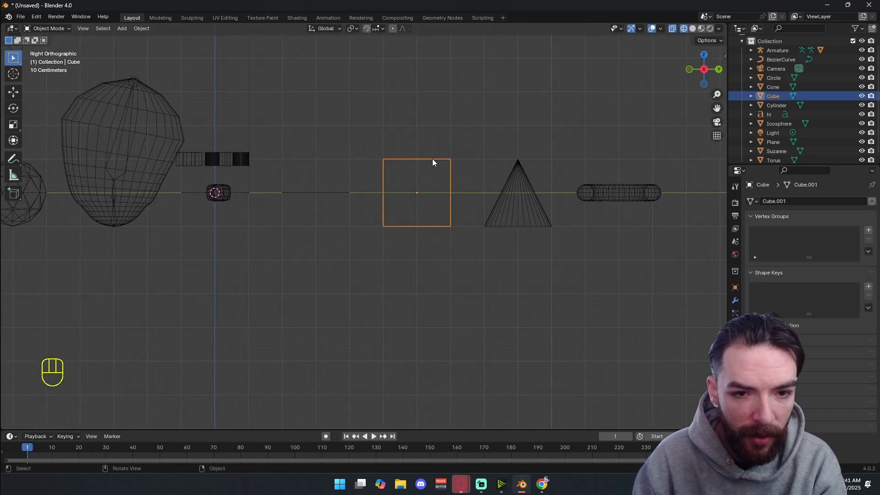
left_click_drag(456, 136, 388, 259)
middle_click_drag(391, 252, 444, 286, "shift")
middle_click_drag(380, 212, 412, 235, "shift")
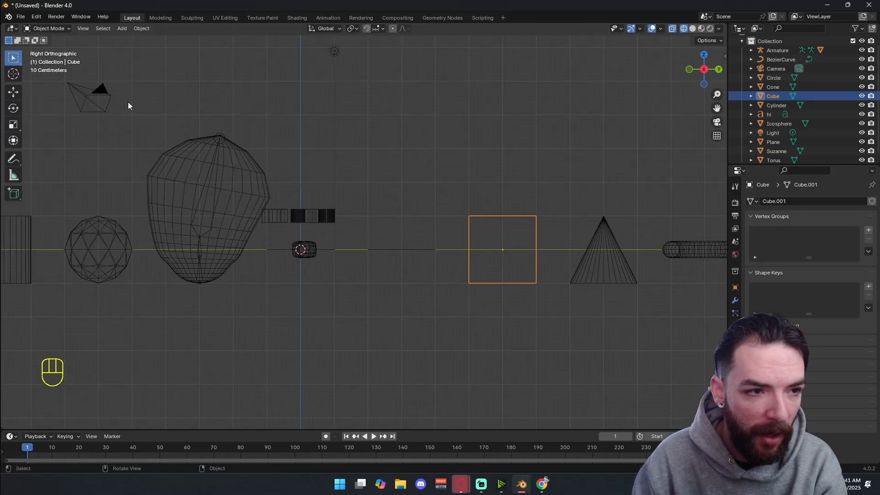
left_click(94, 94)
key("g")
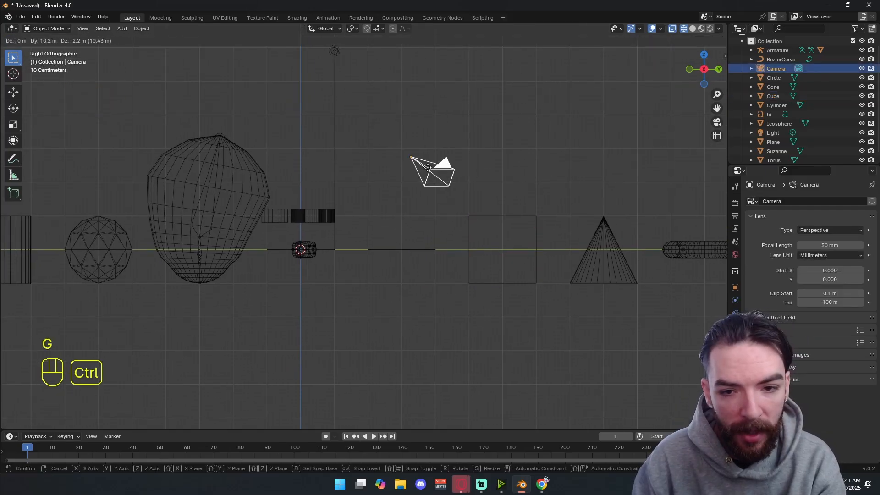
left_click(417, 161)
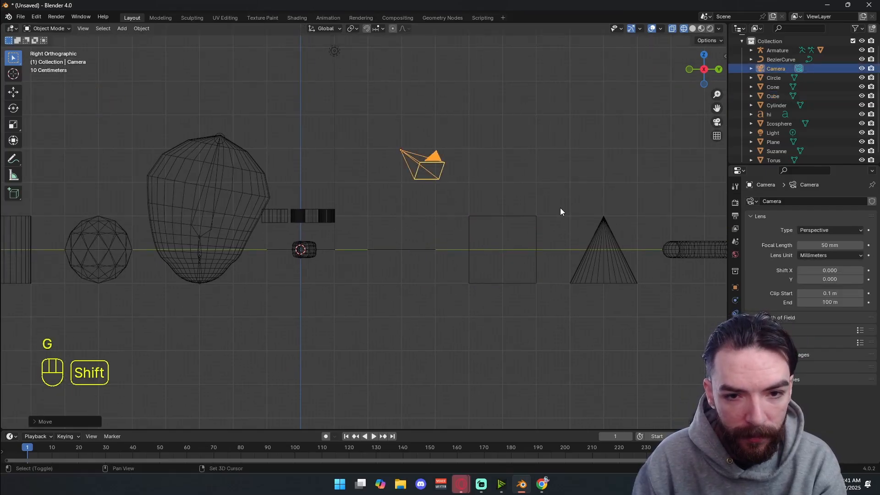
Select the cube, view the scene through the camera, and try moving the cube, cancelling the move.
middle_click_drag(560, 210, 475, 146, "shift")
middle_click_drag(395, 128, 387, 183, "shift")
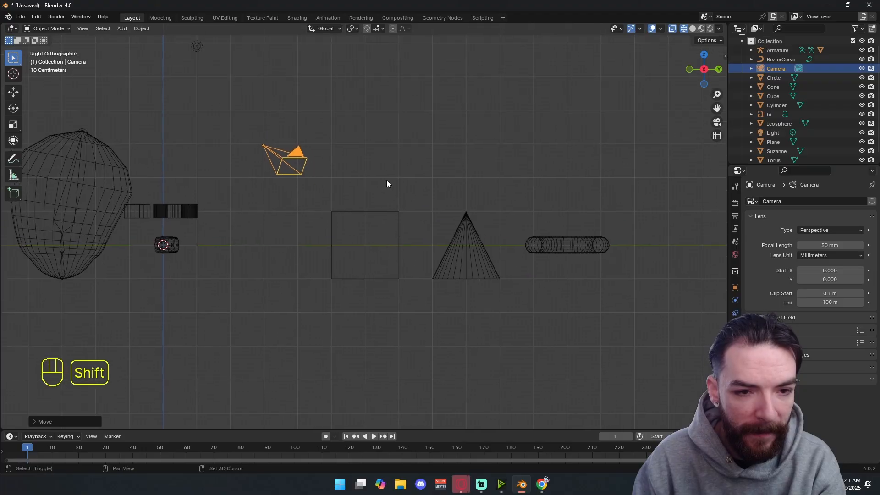
left_click_drag(319, 134, 219, 188)
left_click(367, 232)
left_click(363, 214)
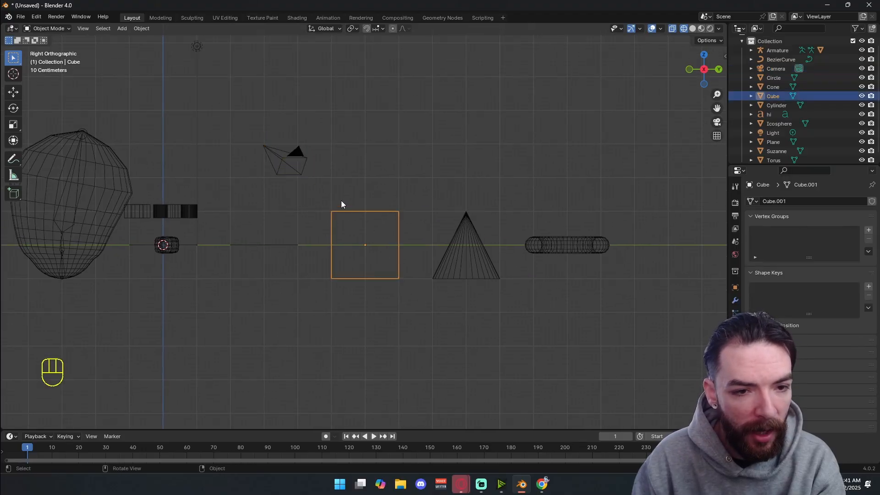
key("KP_0")
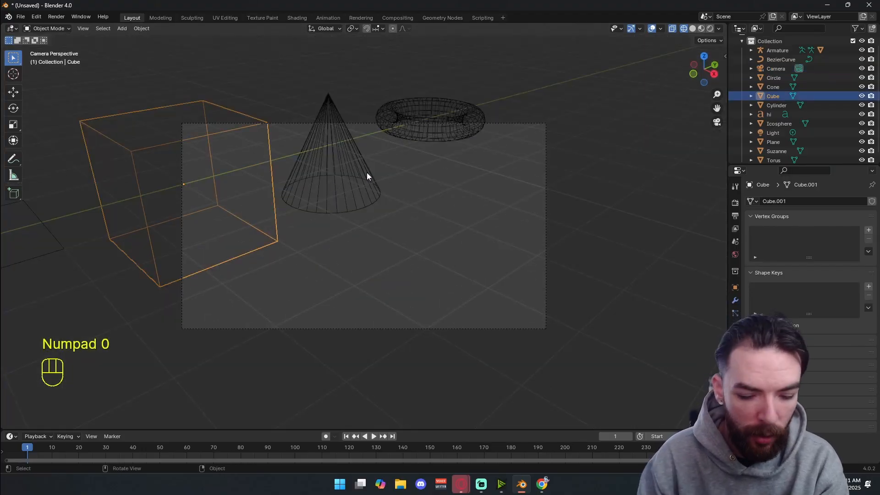
key("g")
right_click(445, 199)
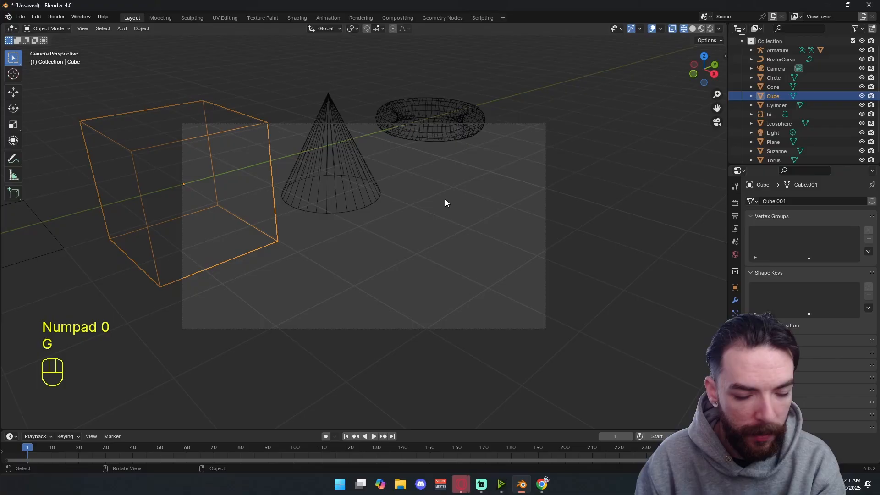
Select the camera, enable Camera to View, and reframe the shot so the plane, cube and cone sit within the frame.
left_click(545, 214)
left_click(725, 56)
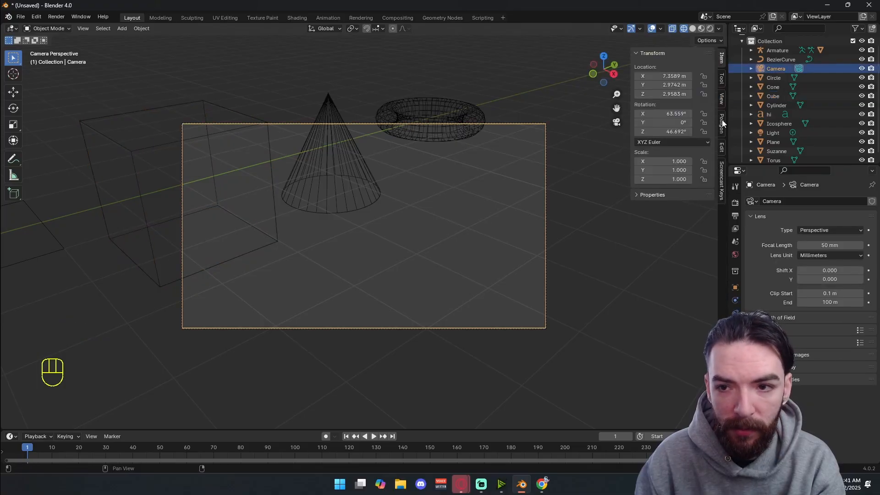
left_click(723, 98)
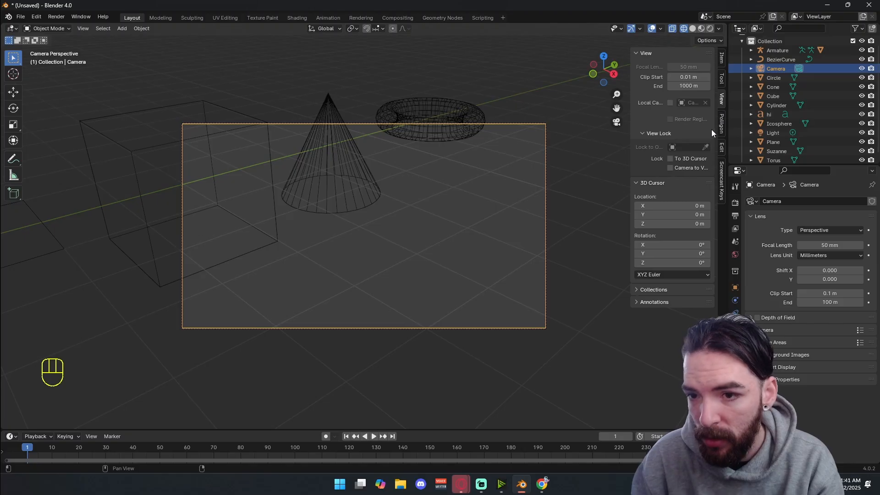
left_click(671, 167)
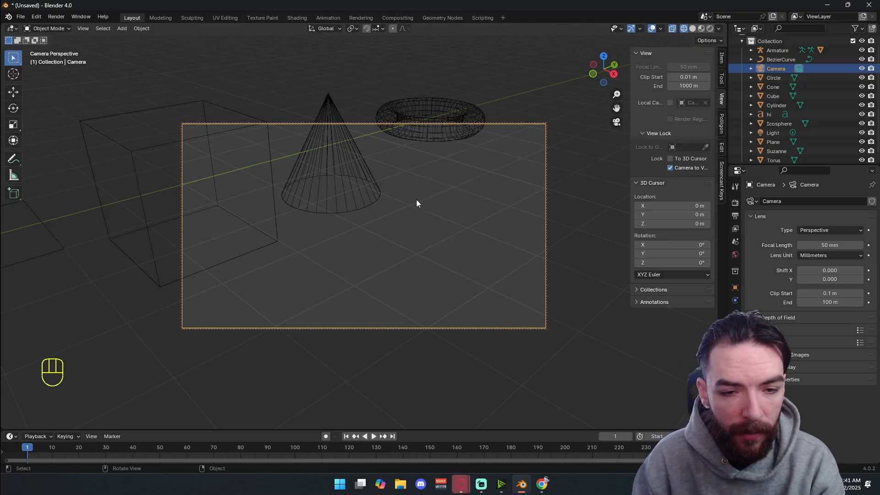
middle_click_drag(416, 203, 464, 215)
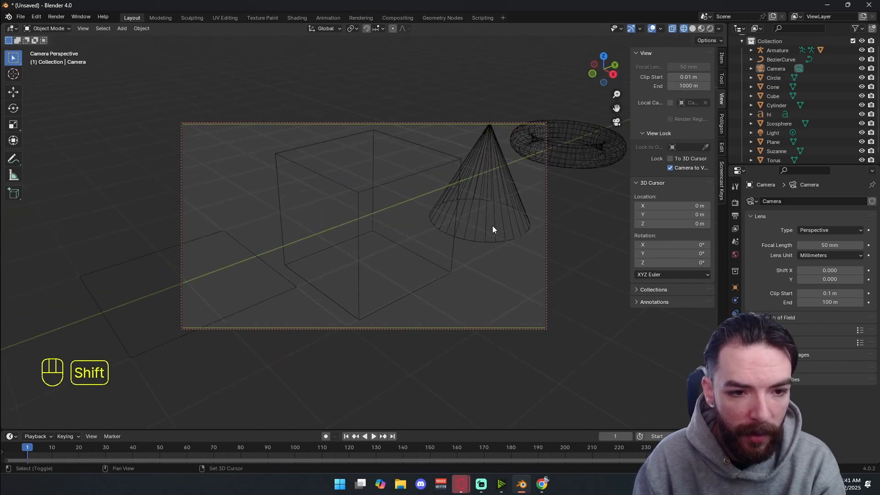
scroll(492, 226, "down", 3)
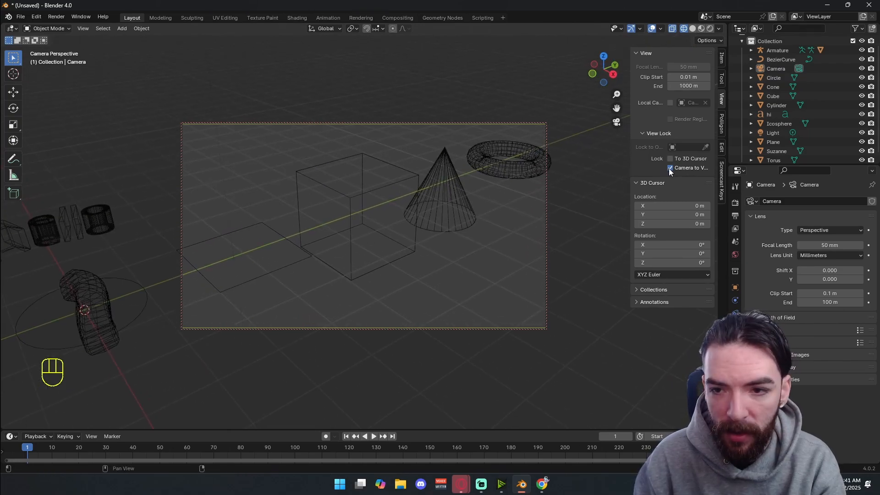
Turn off Camera to View and collapse the View settings.
left_click(670, 168)
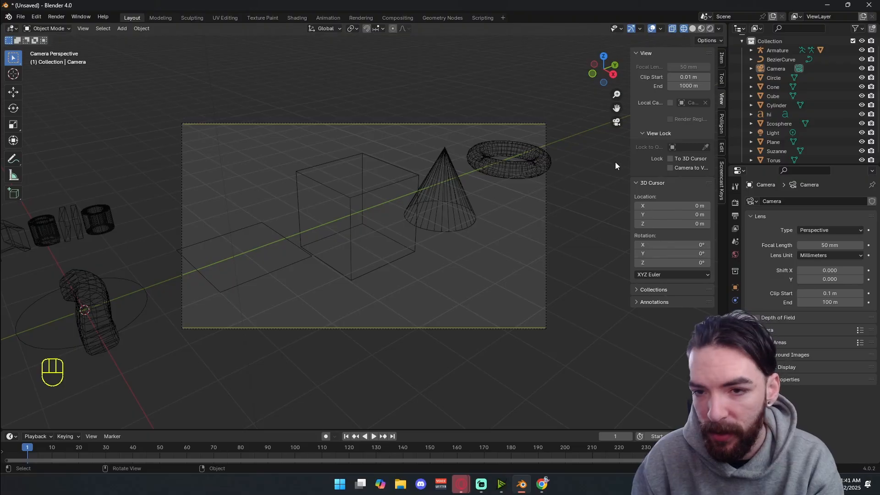
left_click(635, 53)
middle_click_drag(439, 82, 539, 103)
key("KP_0")
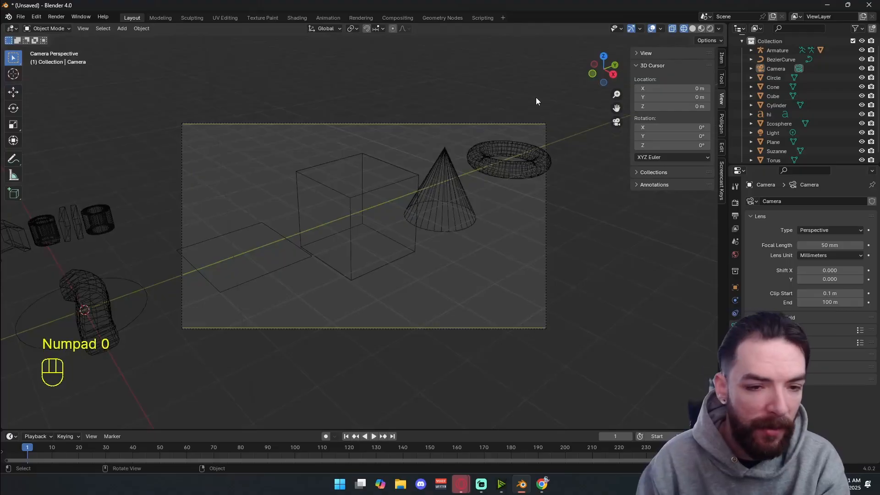
Display the scene in rendered shading and select the cube outside the camera view.
left_click(709, 28)
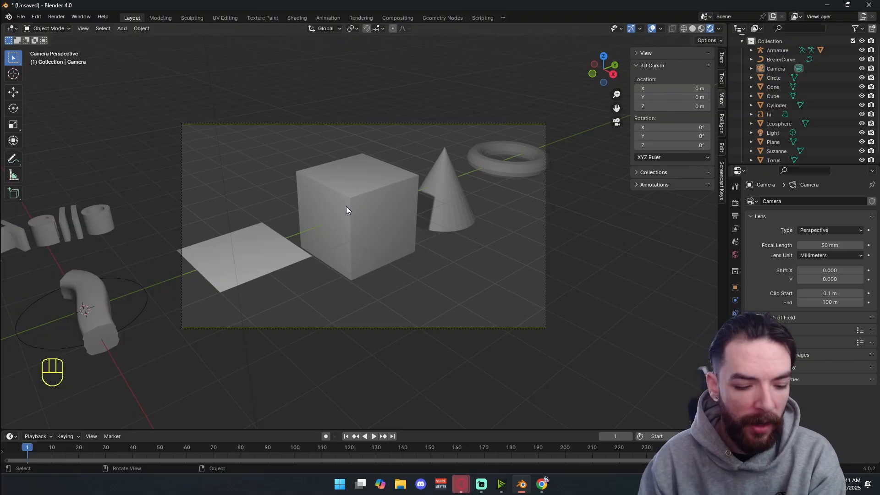
key("Tab")
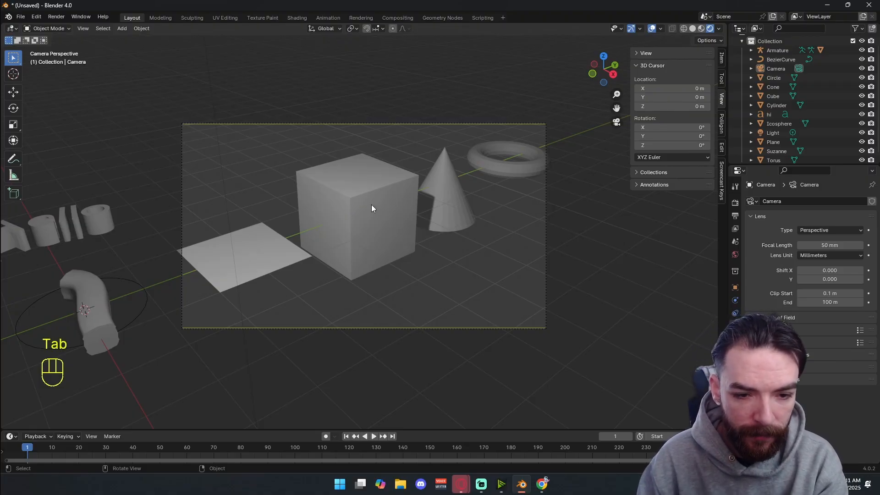
key("KP_0")
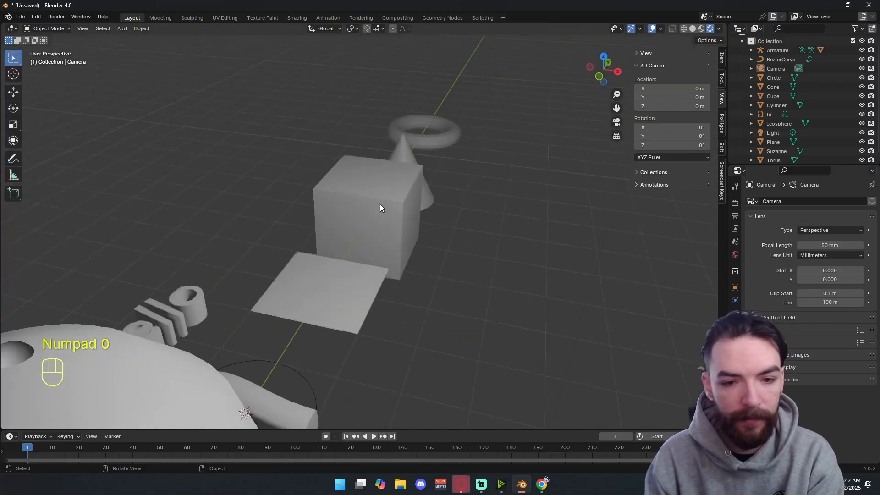
left_click(382, 209)
middle_click_drag(391, 206, 298, 208)
right_click(301, 209)
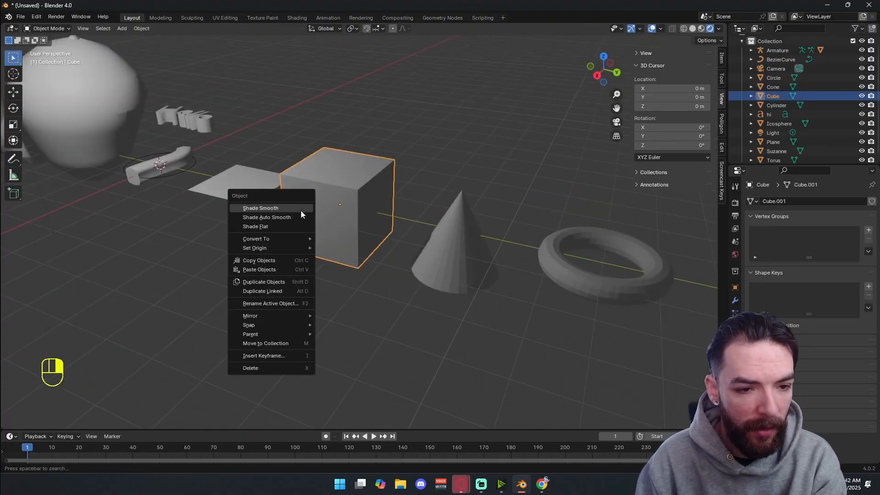
key("Escape")
Add a Sphere empty, move it -2 m in X, 5 m in Y and -1 m in Z, and scale it larger than the cube.
key("shift+a")
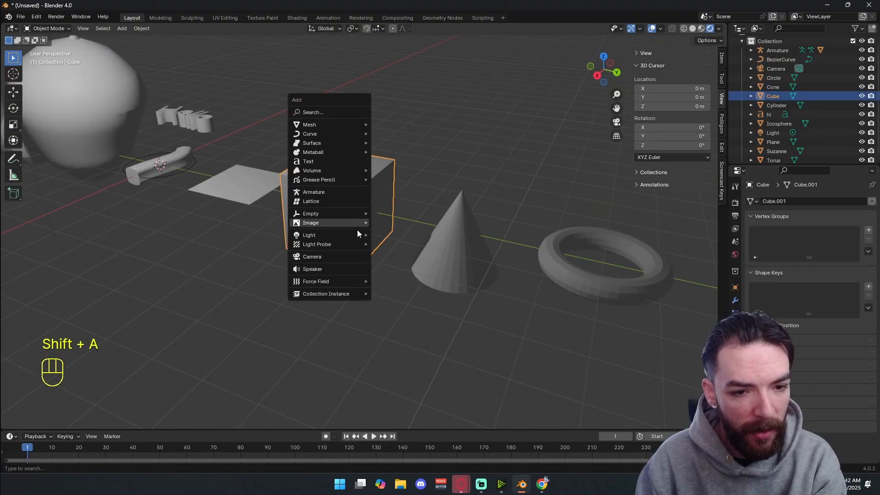
mouse_move(356, 213)
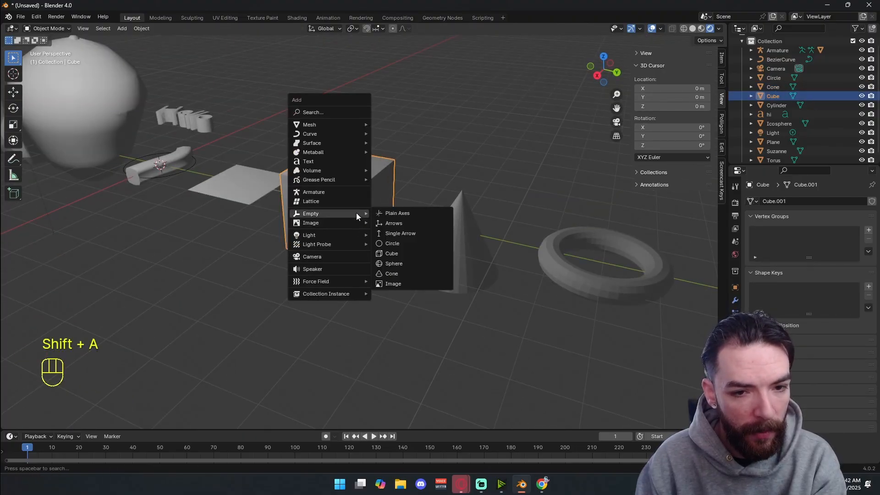
left_click(398, 264)
key("g")
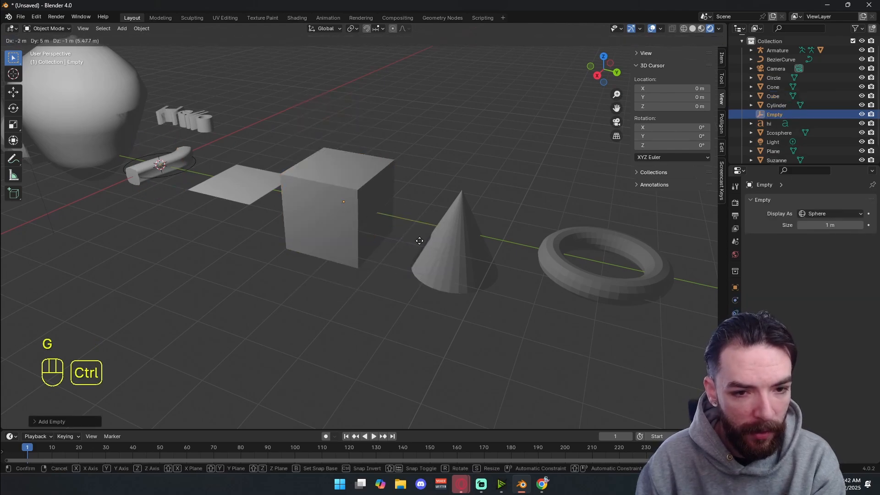
left_click(418, 242)
key("s")
left_click(514, 218)
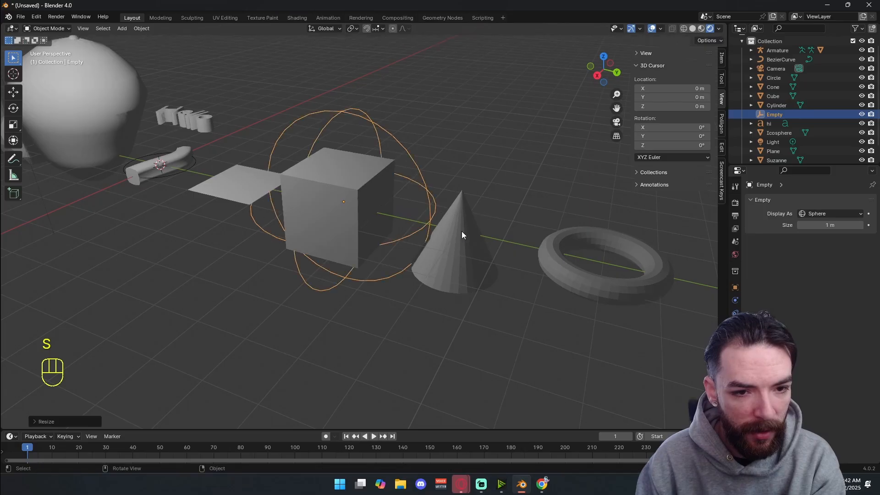
Move the empty 1 m along Y and 1 m up to the cube's centre in right view, and shrink it to about 1.77 scale.
middle_click_drag(462, 234, 388, 255)
key("KP_3")
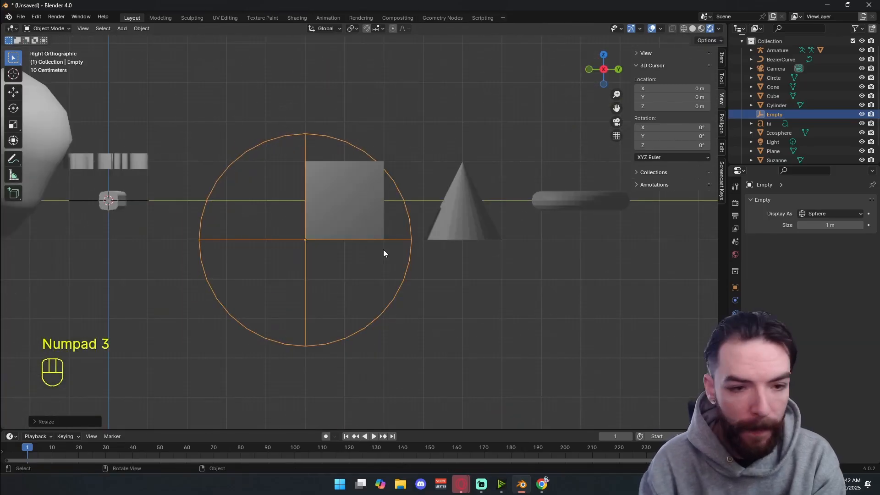
key("g")
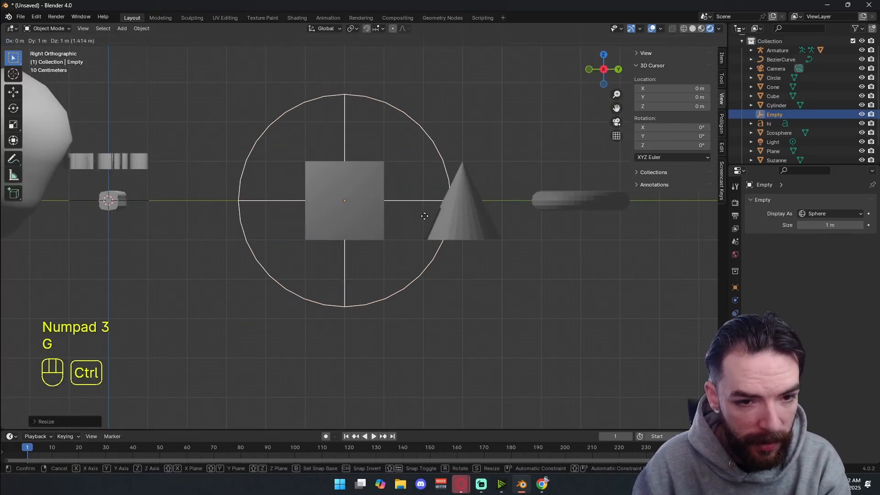
left_click(425, 217)
key("s")
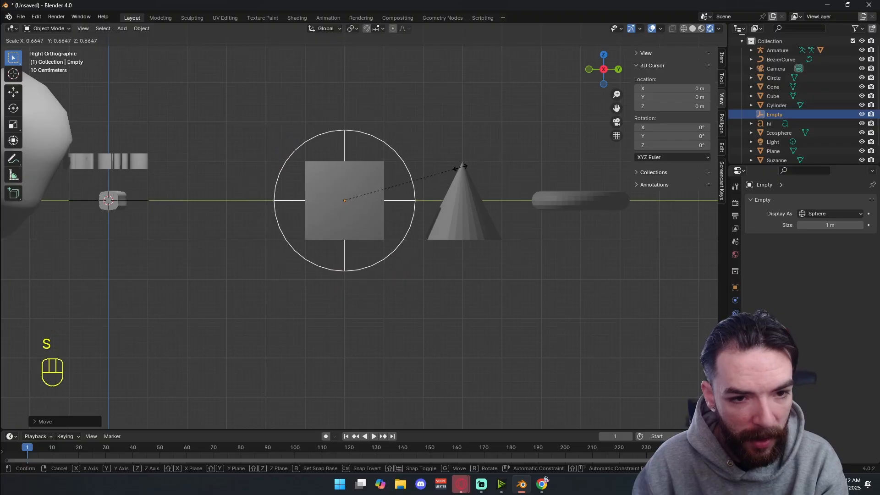
left_click(436, 180)
Move the empty 2 m along X in top view so it surrounds the cube.
middle_click_drag(436, 180, 522, 175)
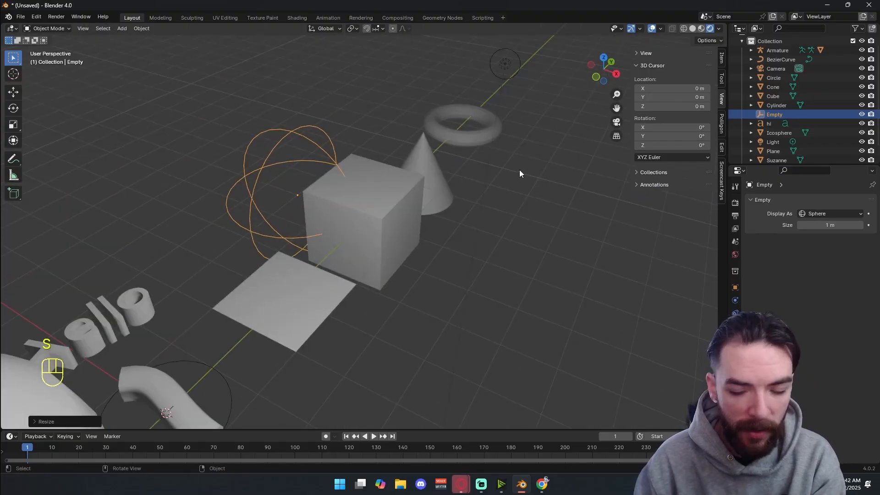
key("KP_7")
key("g")
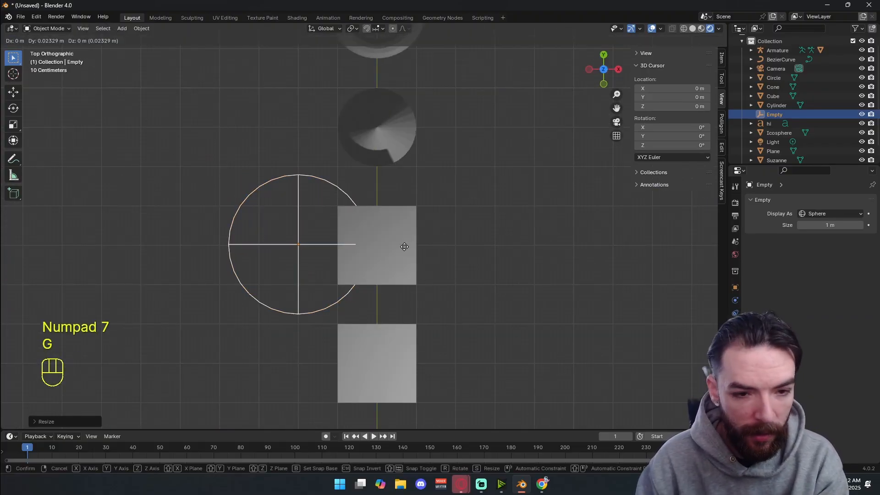
left_click(485, 251)
middle_click_drag(484, 251, 399, 176)
left_click(377, 188, "shift")
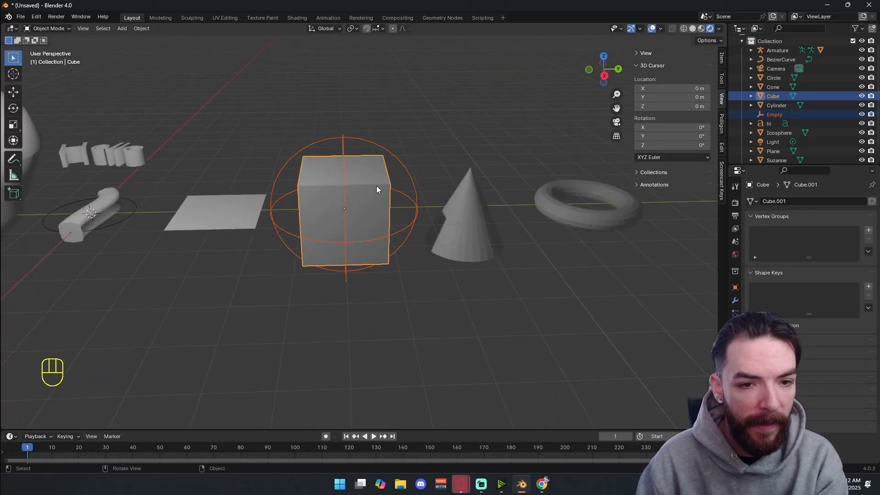
left_click(434, 134)
Parent the sphere empty to the camera as an Object parent, with the camera as the active object.
left_click(400, 160)
middle_click_drag(461, 158, 438, 177)
scroll(400, 170, "down", 4)
scroll(446, 224, "up", 4)
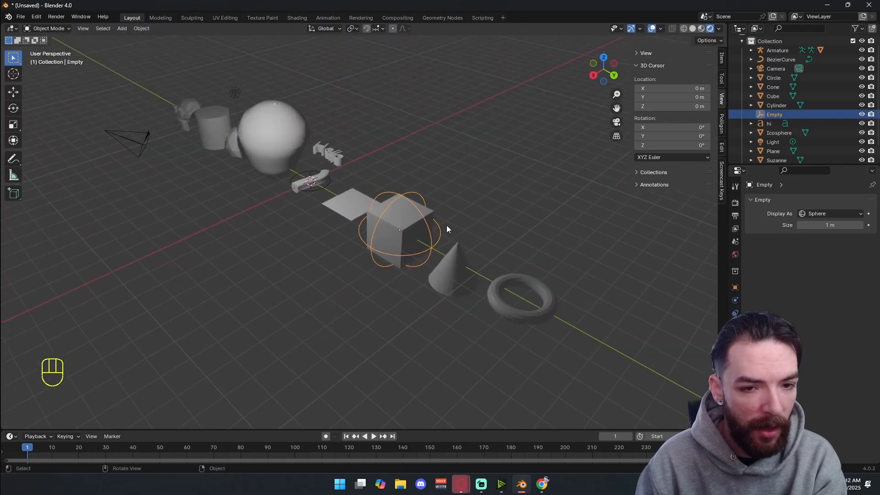
middle_click_drag(277, 208, 395, 183, "shift")
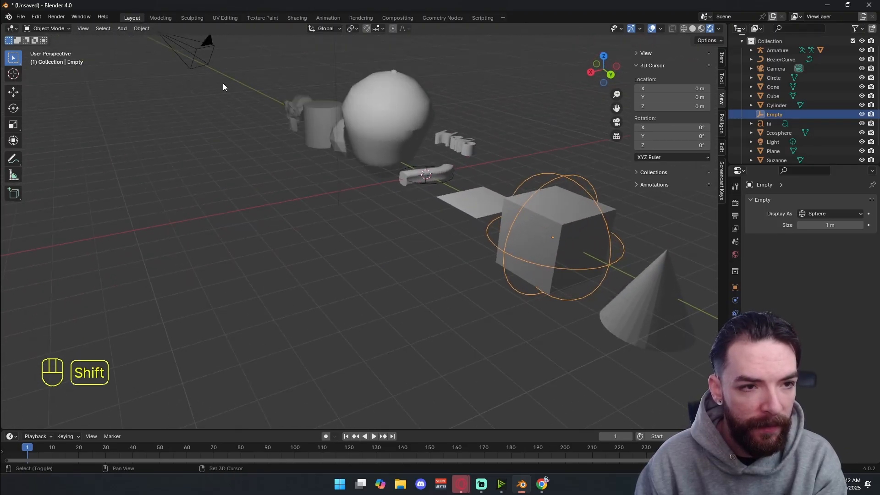
left_click(207, 43, "shift")
middle_click_drag(281, 194, 444, 214, "shift")
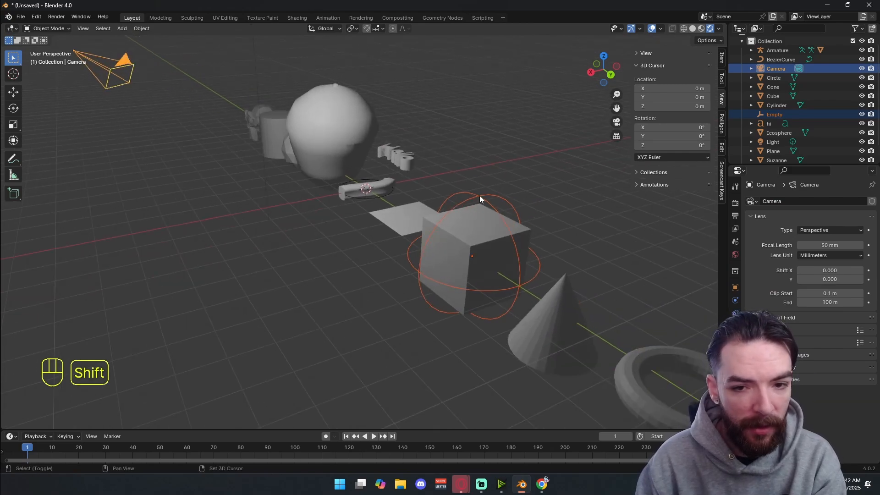
middle_click_drag(117, 87, 171, 166, "shift")
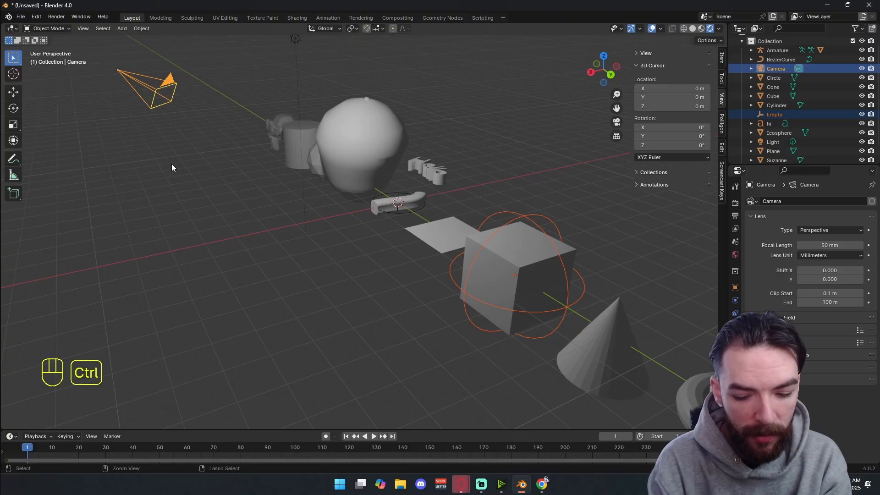
key("ctrl+p")
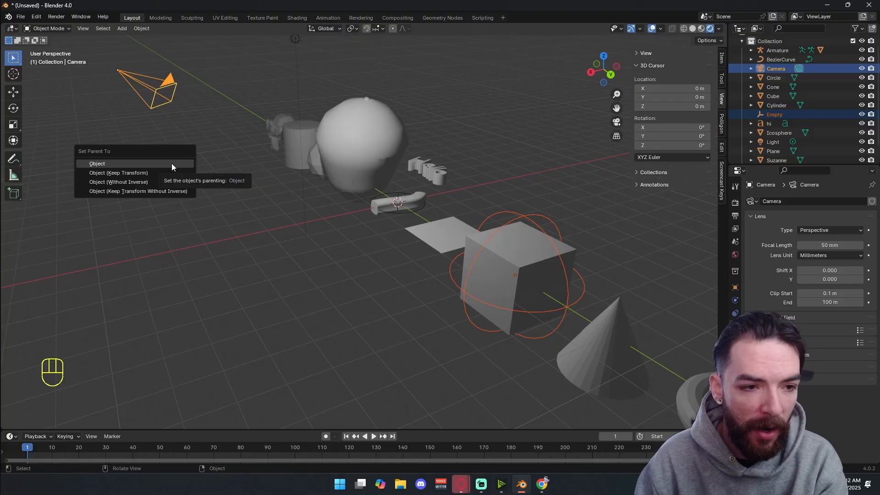
left_click(171, 167)
Examine the parent link by selecting the camera and the empty in turn, ending with the empty selected.
left_click(220, 241)
middle_click_drag(219, 241, 252, 243)
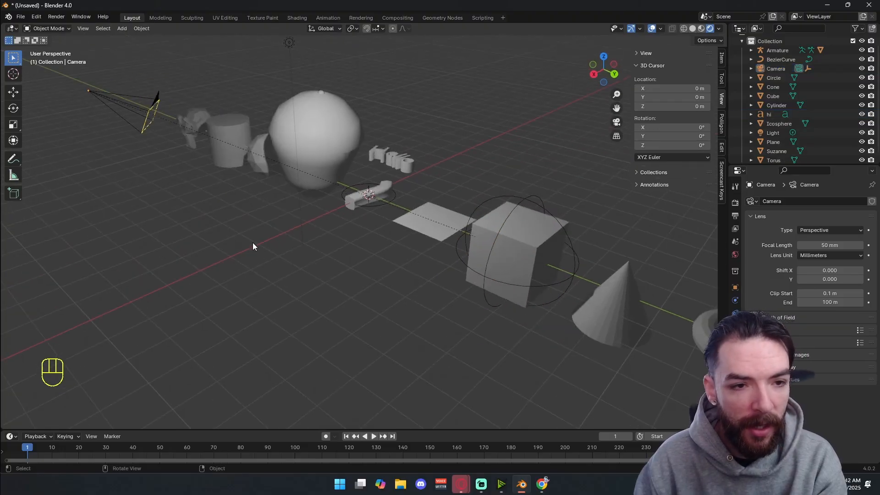
left_click(145, 120)
middle_click_drag(245, 211, 119, 160)
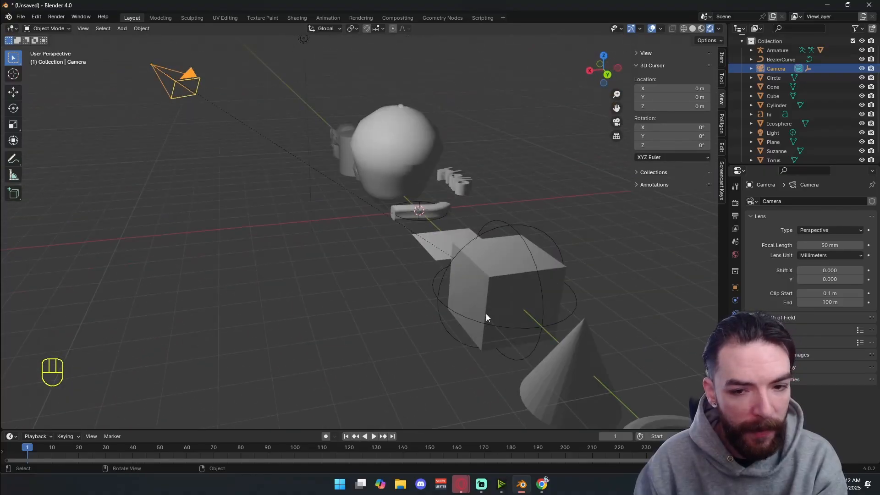
left_click(513, 233)
middle_click_drag(518, 230, 242, 17)
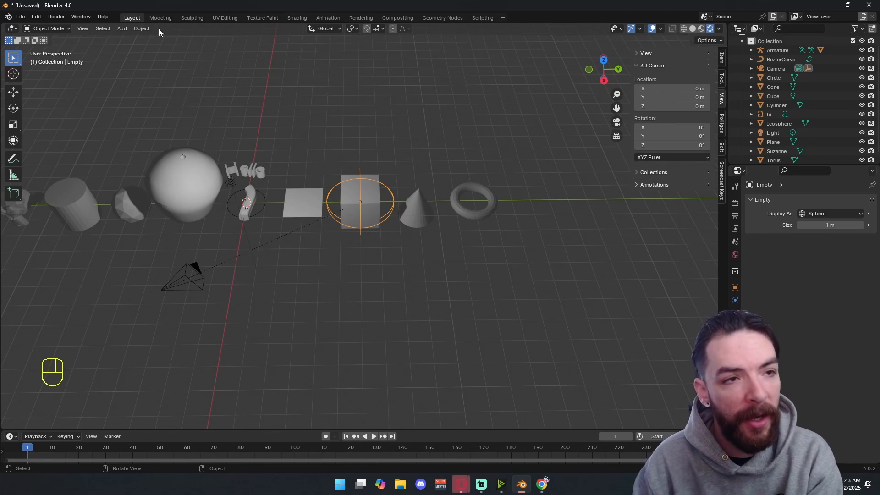
Switch to the Animation workspace and insert location and rotation keyframes on the empty at frame 1.
left_click(328, 18)
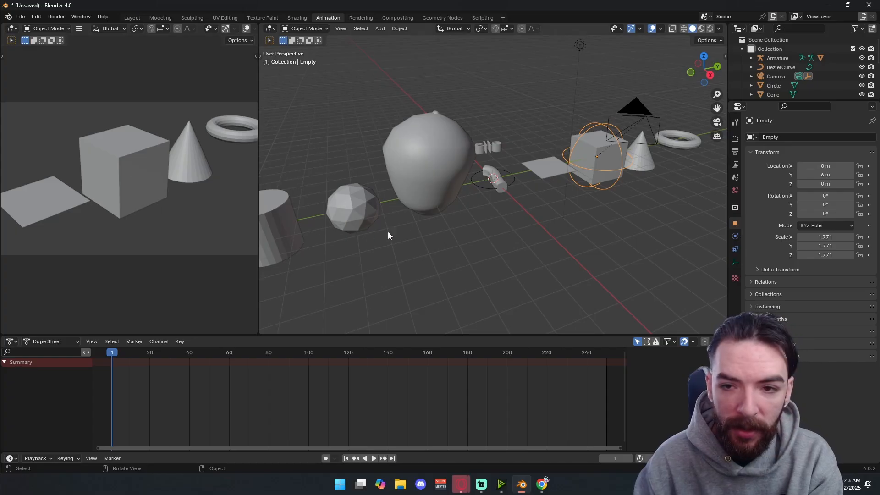
middle_click_drag(588, 224, 466, 252)
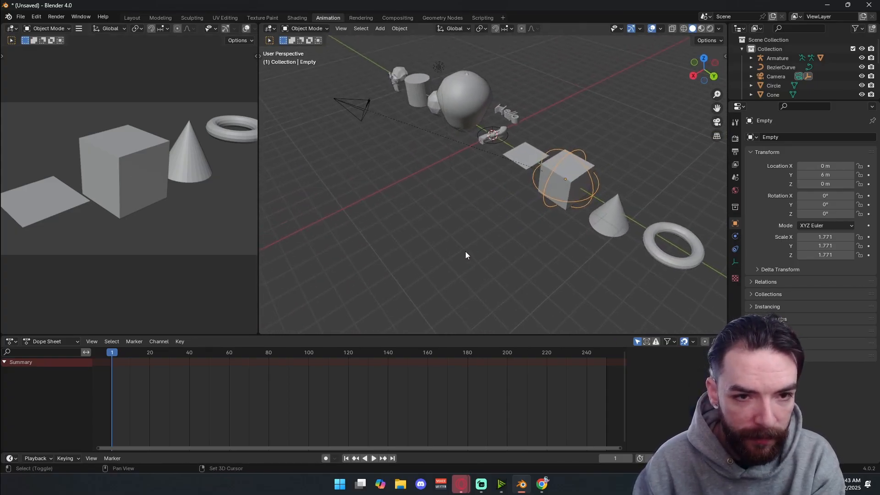
left_click(368, 110)
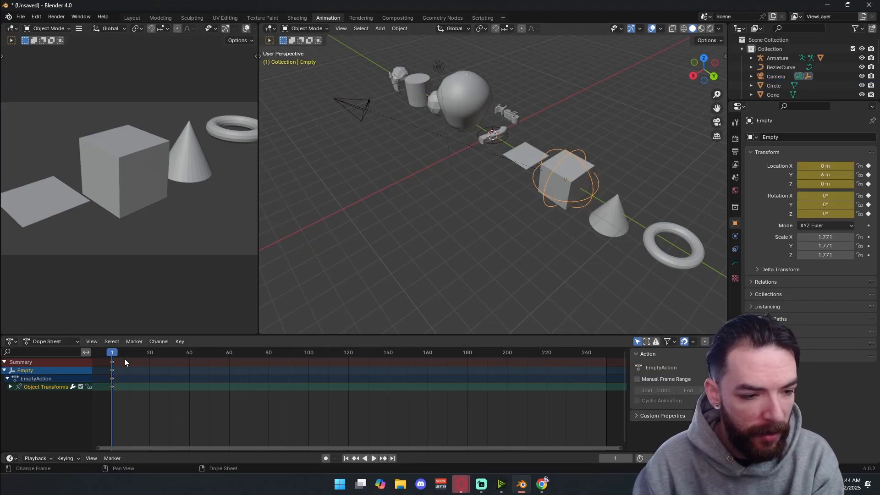
Go to frame 20 and try to rotate the sphere empty about the global Z axis.
left_click_drag(114, 353, 151, 353)
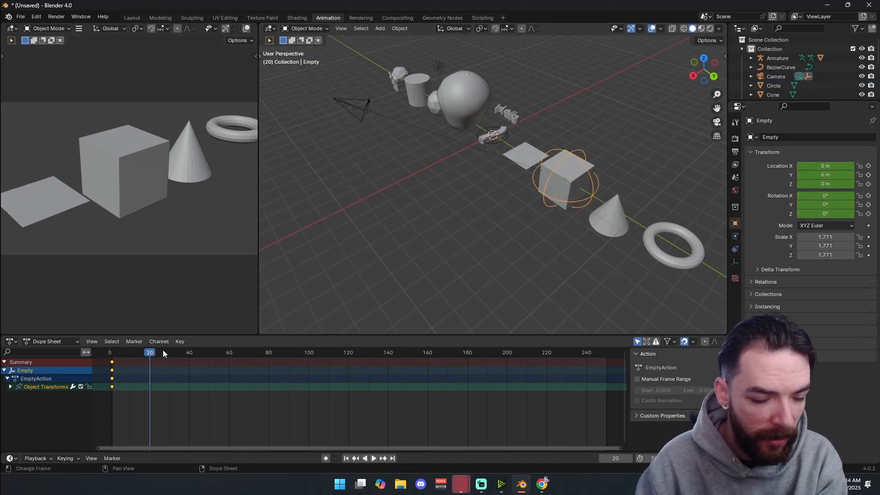
left_click(366, 106)
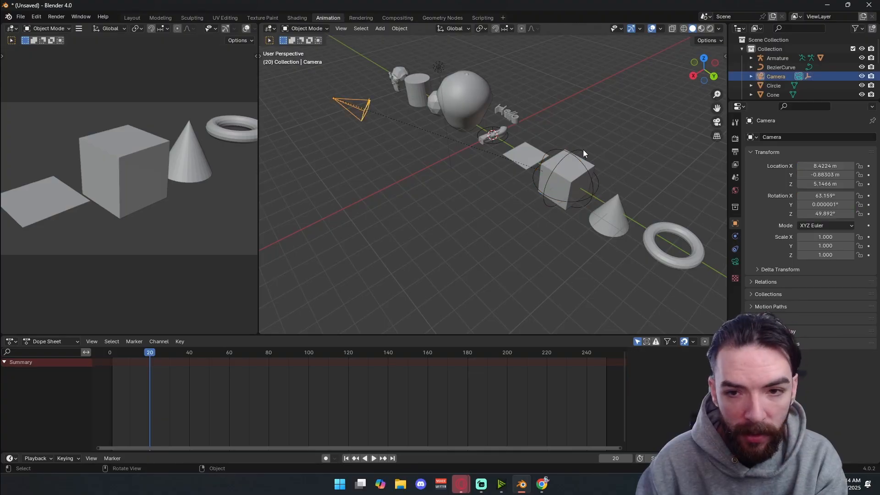
left_click(569, 156)
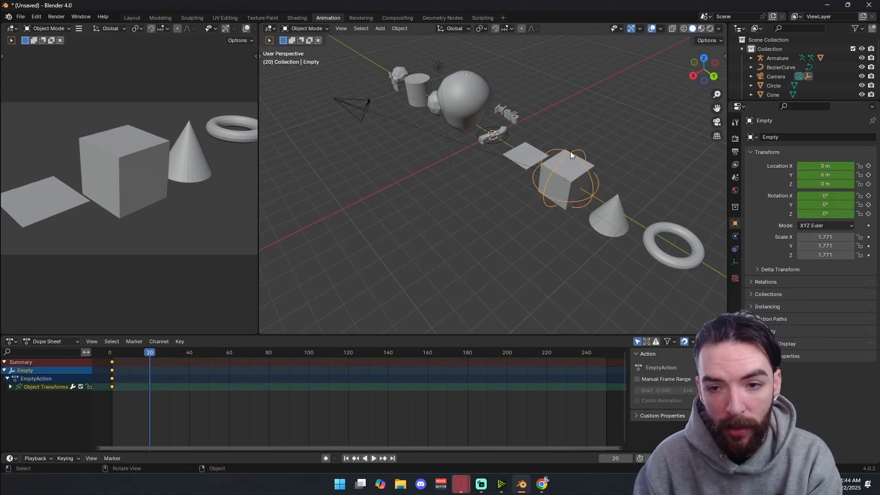
key("r")
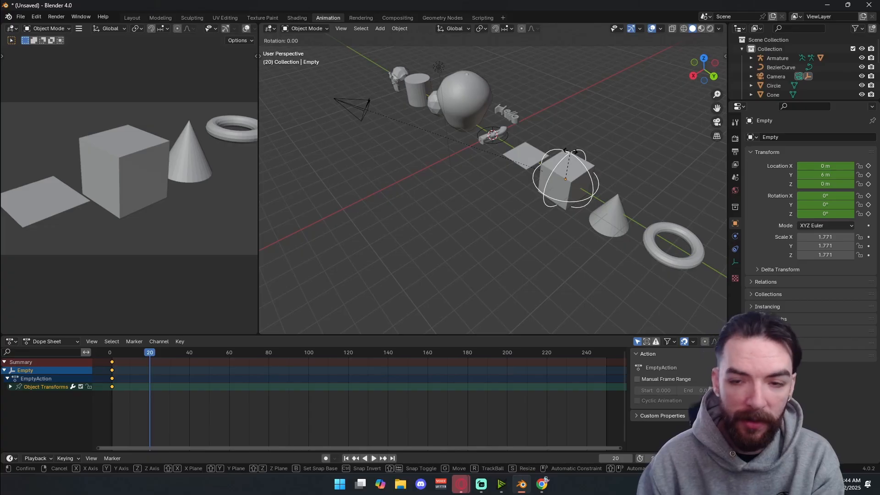
key("z")
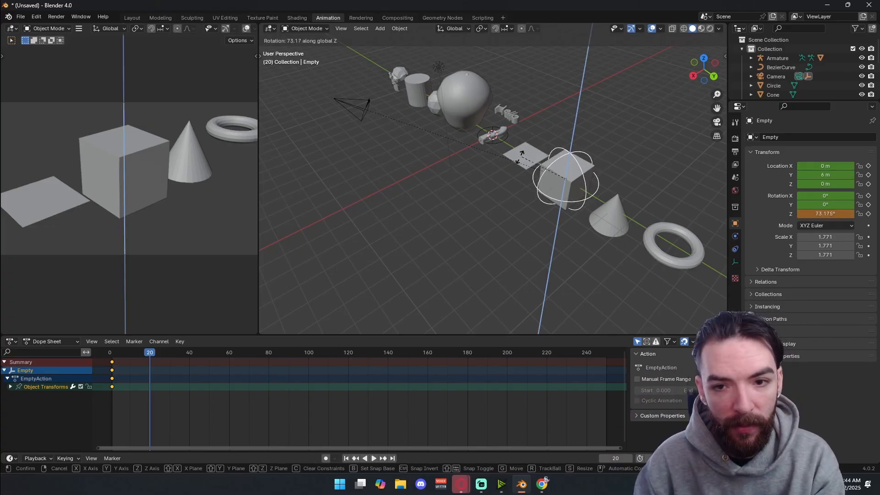
key("Escape")
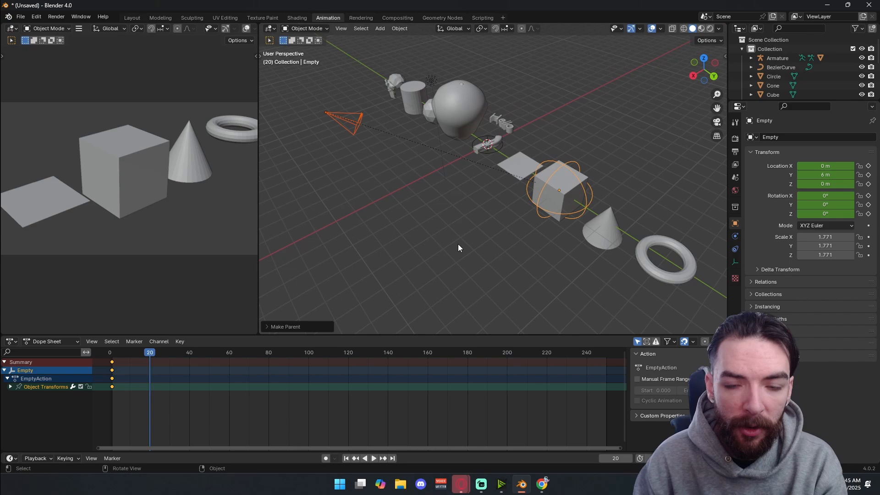
Examine the parent link by selecting the camera and the empty in turn and trying a free rotation of the camera.
middle_click_drag(458, 244, 439, 243)
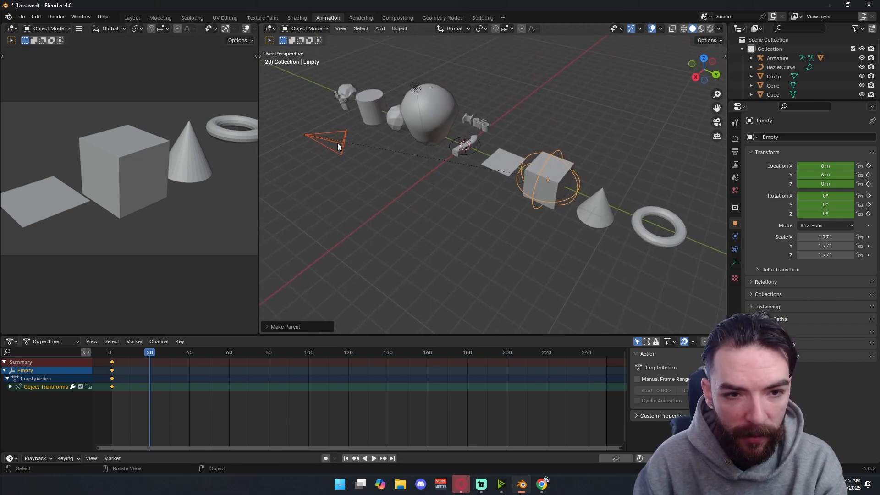
left_click_drag(339, 120, 294, 158)
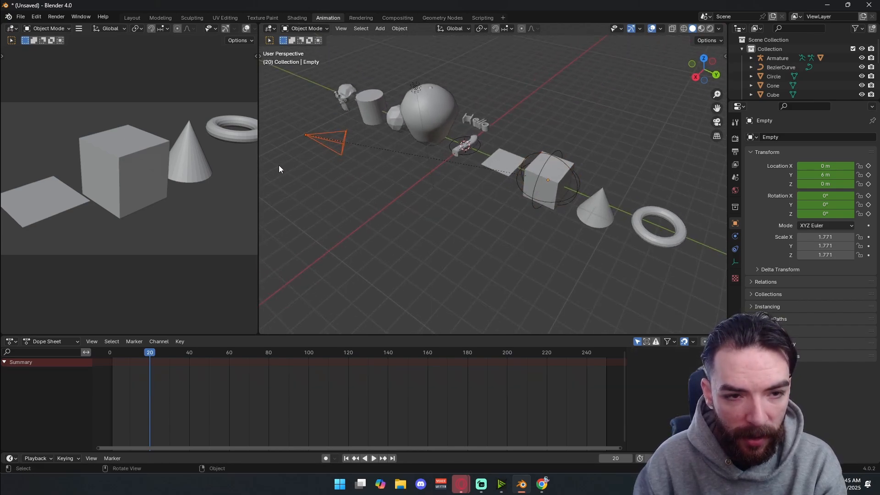
left_click_drag(321, 116, 295, 171)
left_click_drag(321, 118, 299, 158)
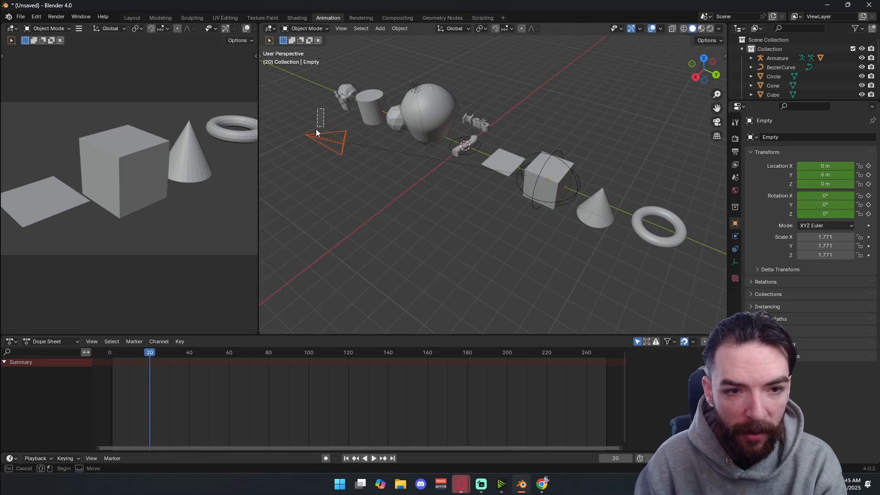
left_click(556, 152)
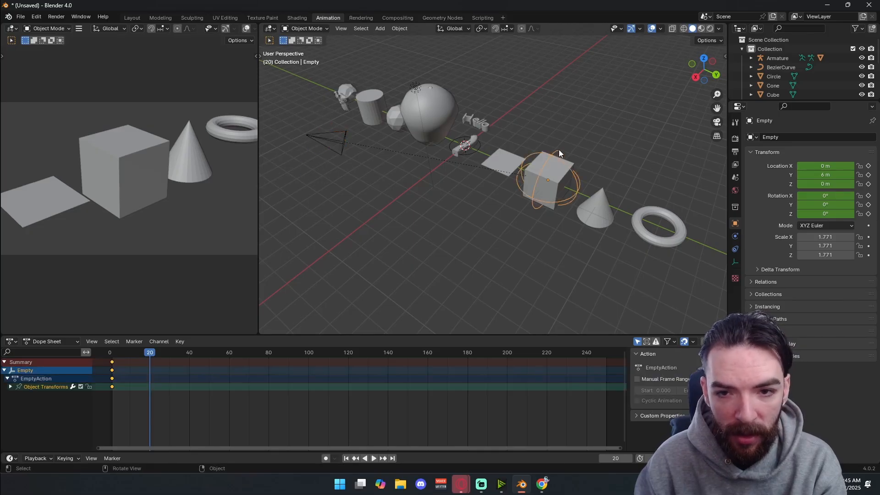
left_click(411, 212)
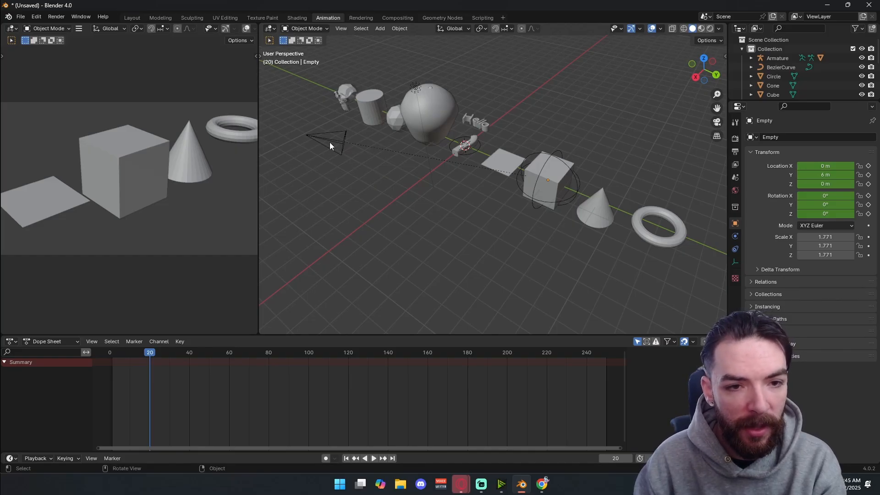
left_click(551, 161)
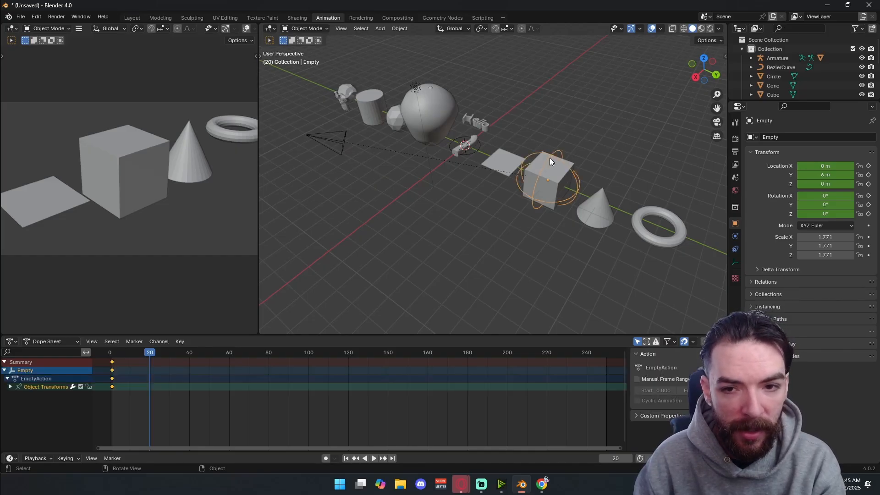
left_click(345, 142)
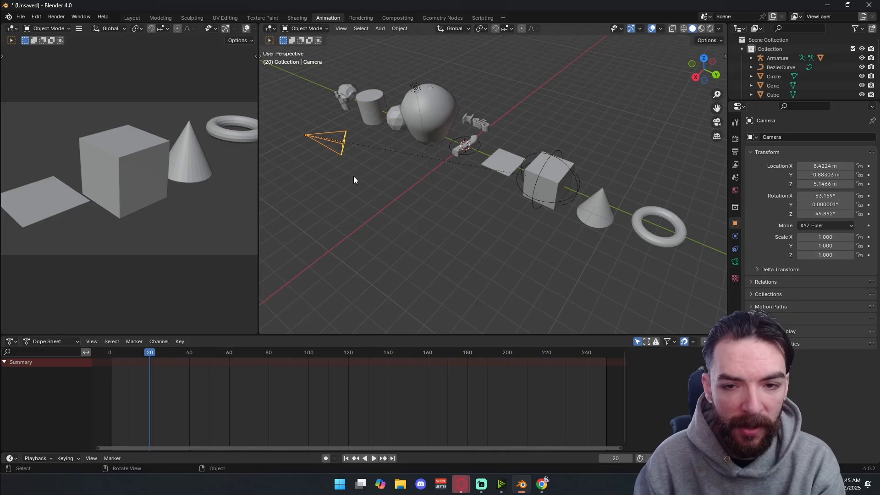
key("r")
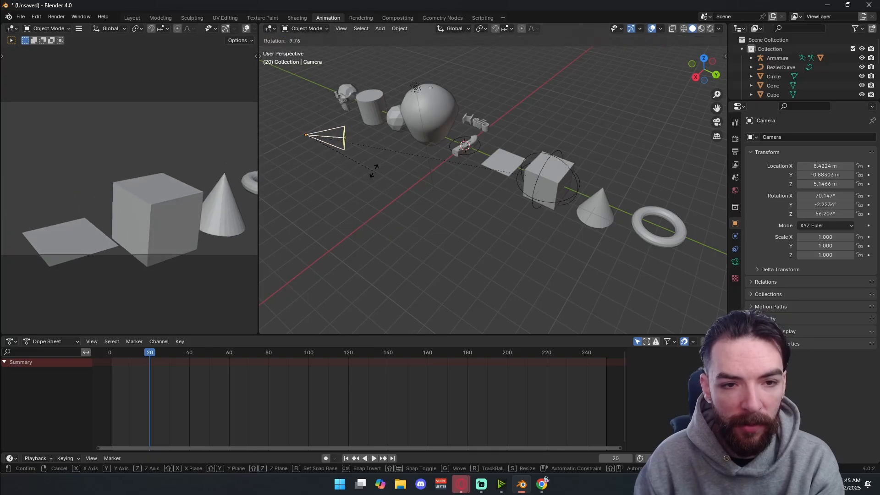
right_click(363, 188)
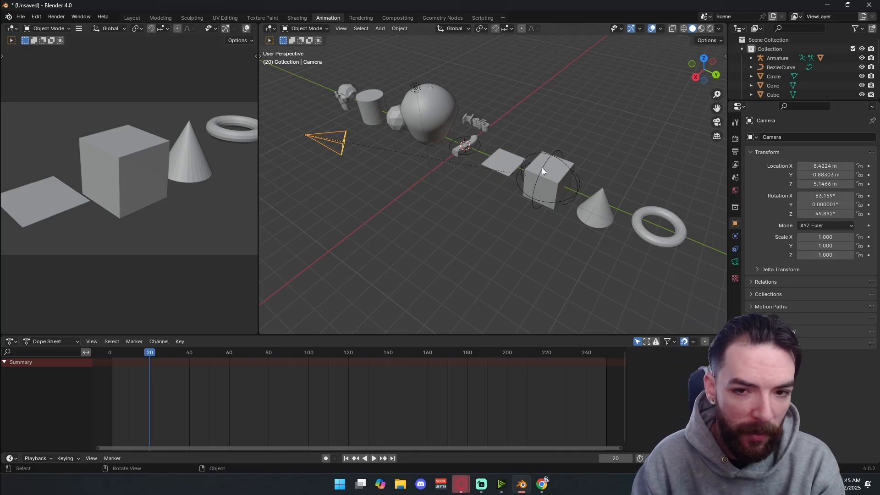
Rotate the empty 130° about global Z and insert Location, Rotation & Scale keyframes at frame 20.
left_click(552, 153)
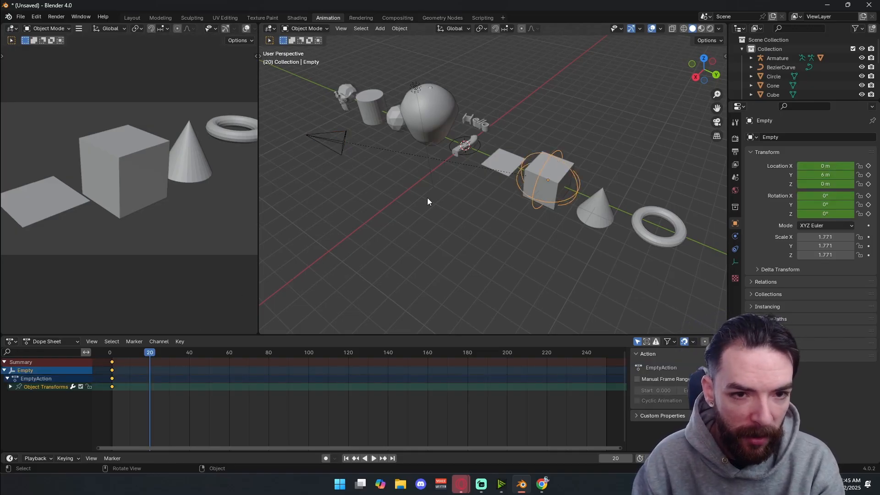
key("r")
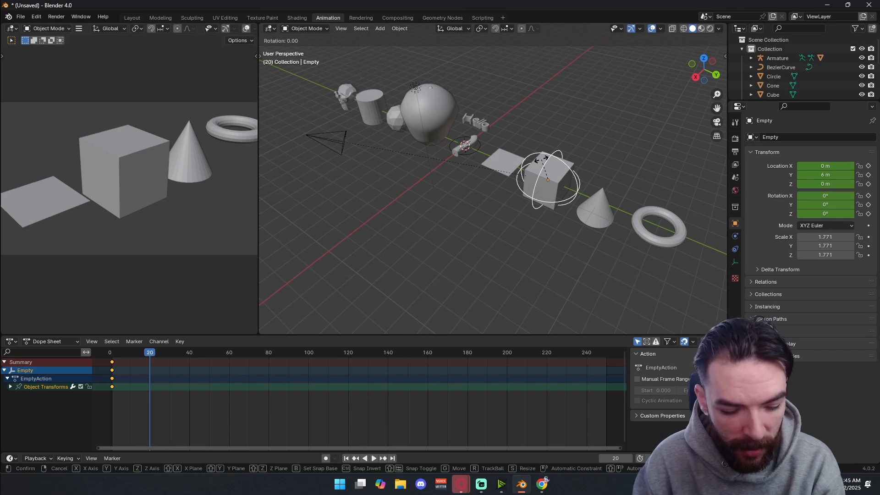
key("z")
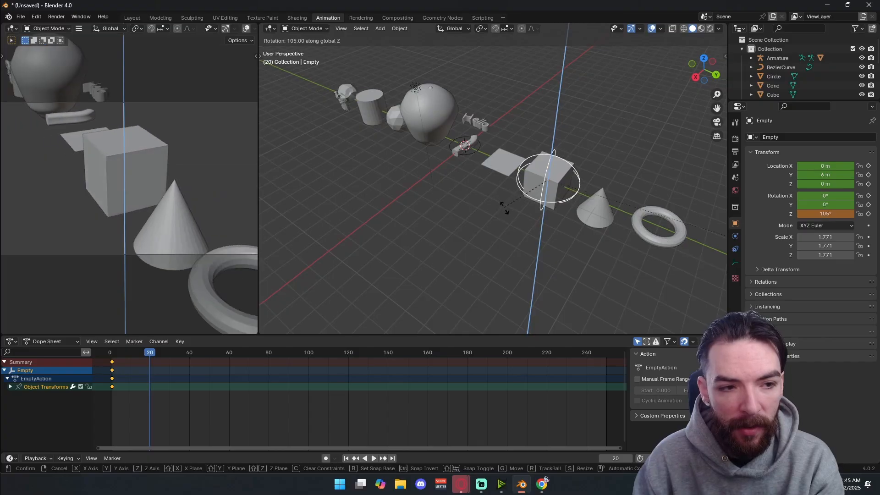
left_click(523, 218)
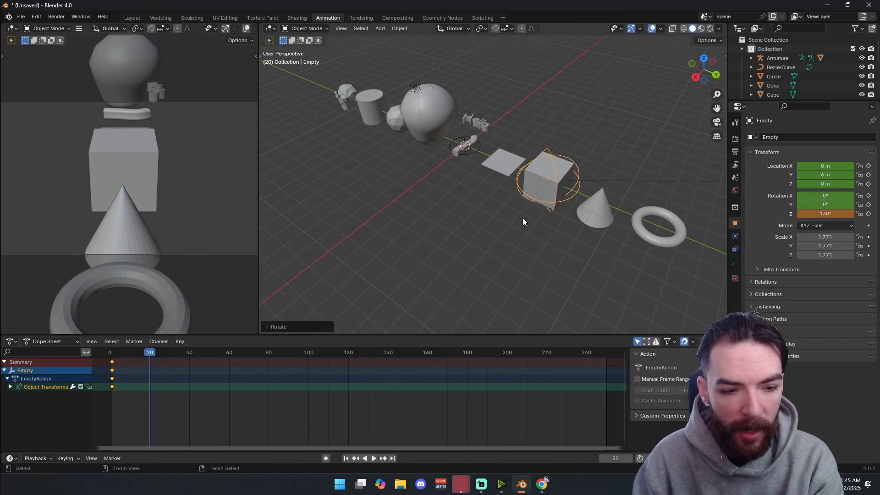
key("i")
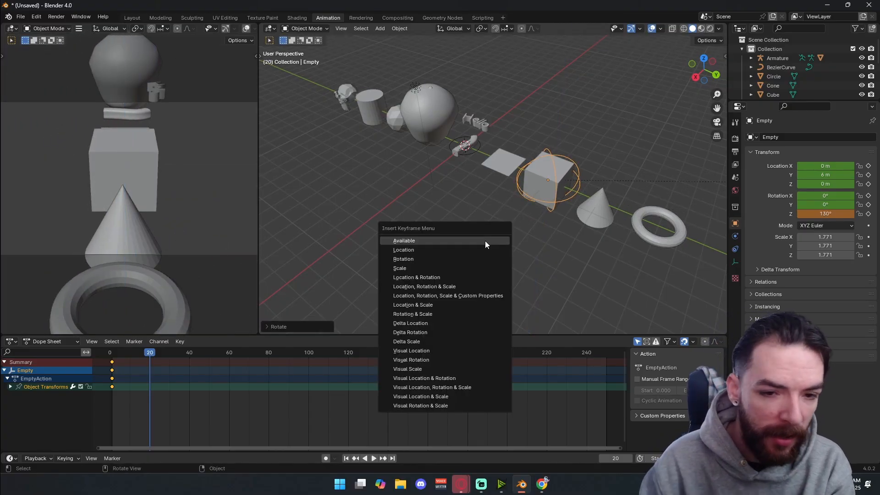
left_click(444, 288)
Return to the animation's start, shorten the playback range to end just past the frame 20 keyframe, and play the animation.
left_click_drag(161, 353, 98, 357)
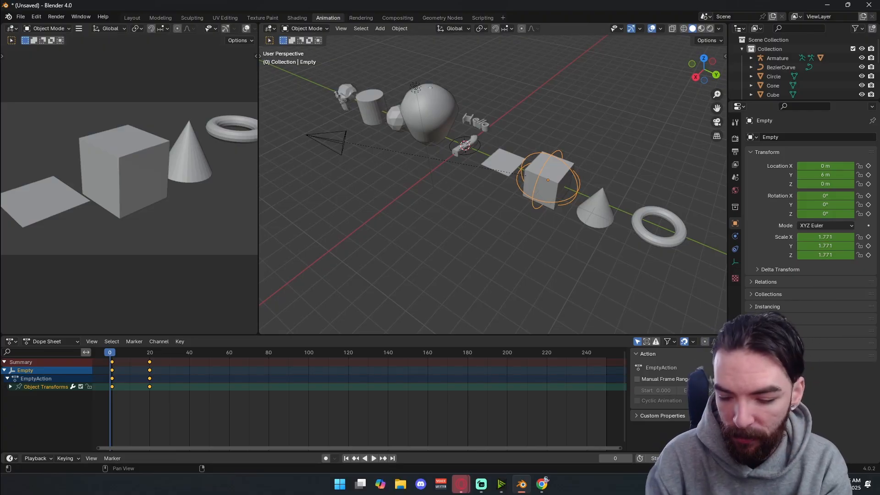
key("Return")
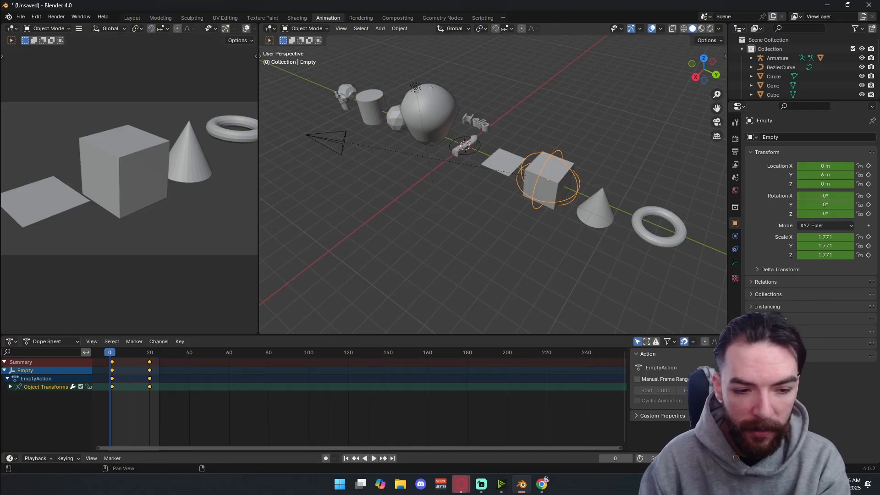
key("space")
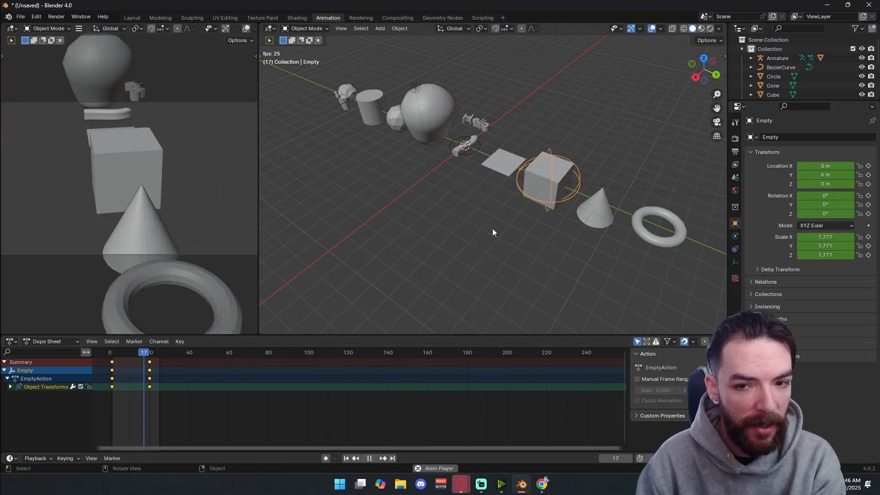
scroll(581, 239, "down", 2)
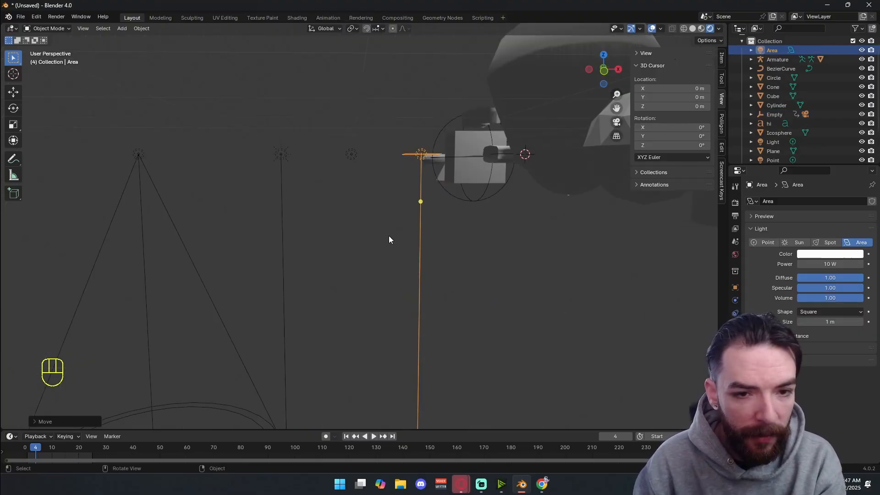
Move the sun light along X to midway between the spot and point lights.
middle_click_drag(389, 236, 422, 206, "shift")
left_click(335, 162)
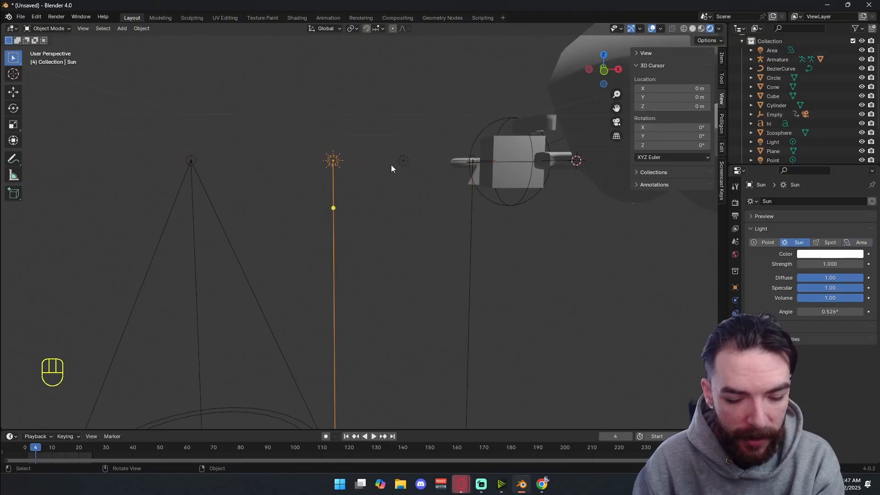
key("g")
left_click(364, 173)
middle_click_drag(364, 172, 439, 145, "shift")
Examine the area light and the original scene light near the torus, including the latter's nested light data.
left_click(460, 142)
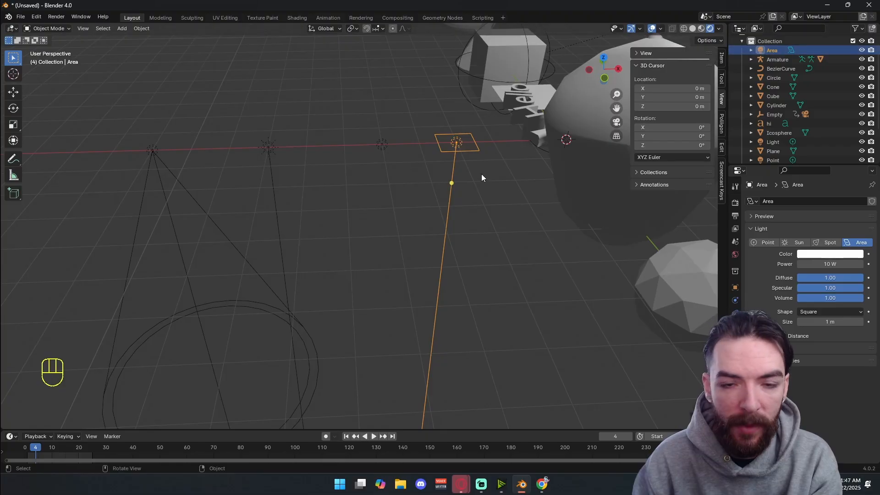
middle_click_drag(482, 177, 445, 174)
middle_click_drag(337, 257, 376, 229, "shift")
left_click(458, 131)
left_click(517, 166)
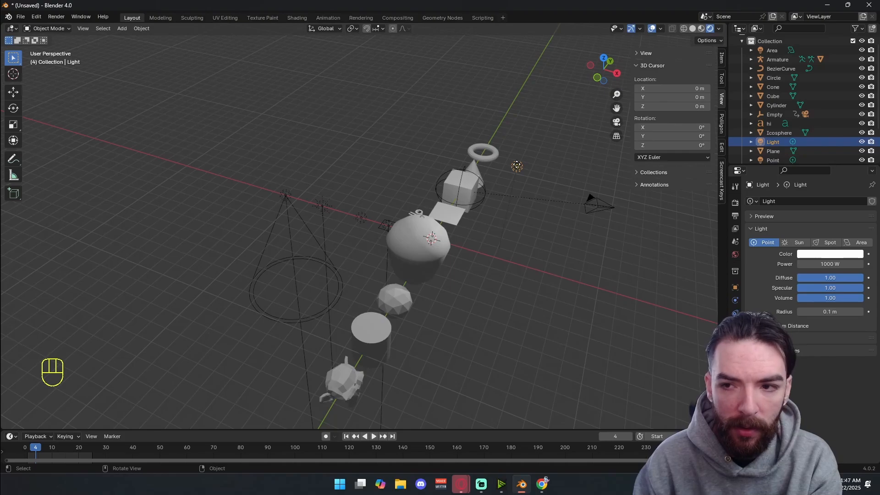
left_click(751, 142)
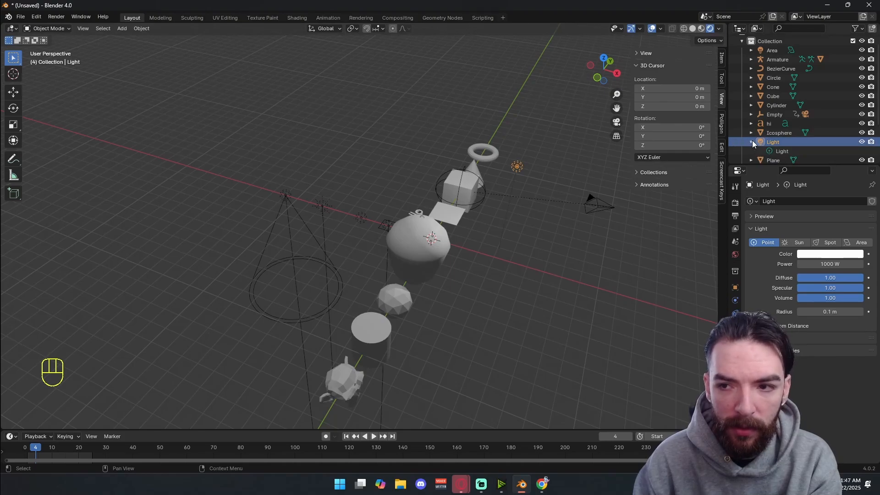
left_click(751, 142)
scroll(755, 142, "down", 2)
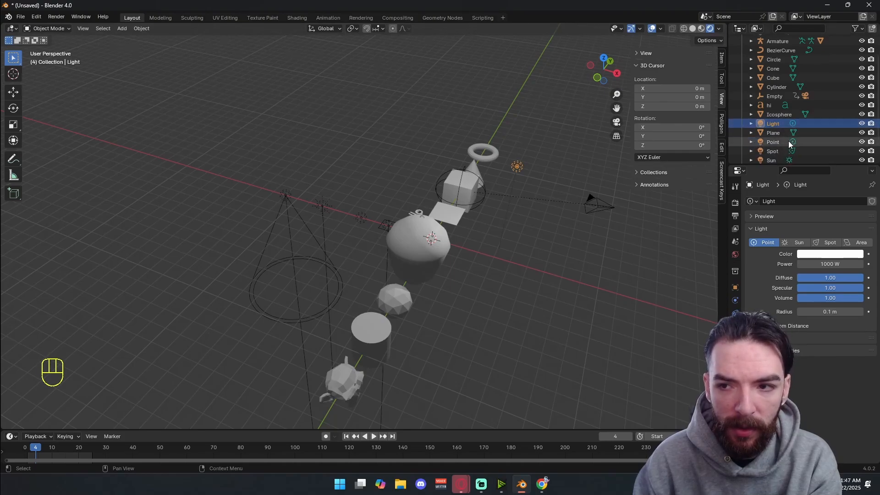
Examine the sun, point and spot lights by selecting each in turn, ending with everything deselected.
middle_click_drag(306, 229, 370, 223, "shift")
middle_click_drag(371, 224, 409, 245)
left_click(383, 184)
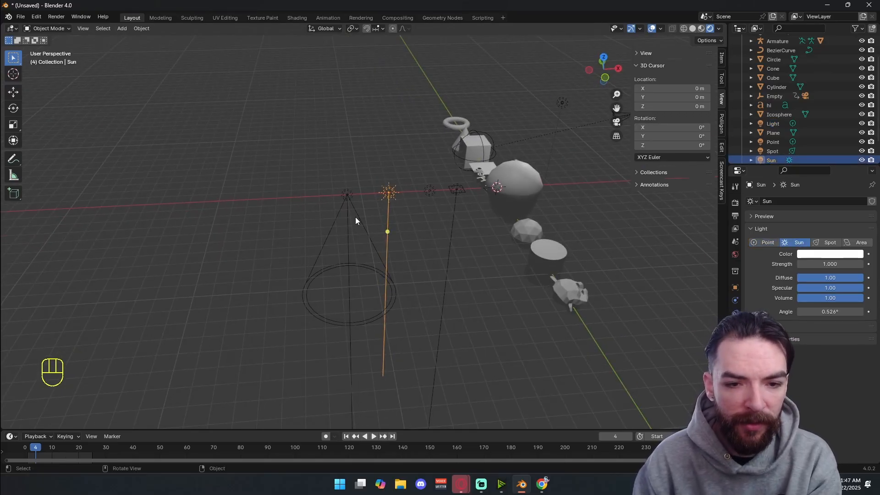
left_click(428, 191)
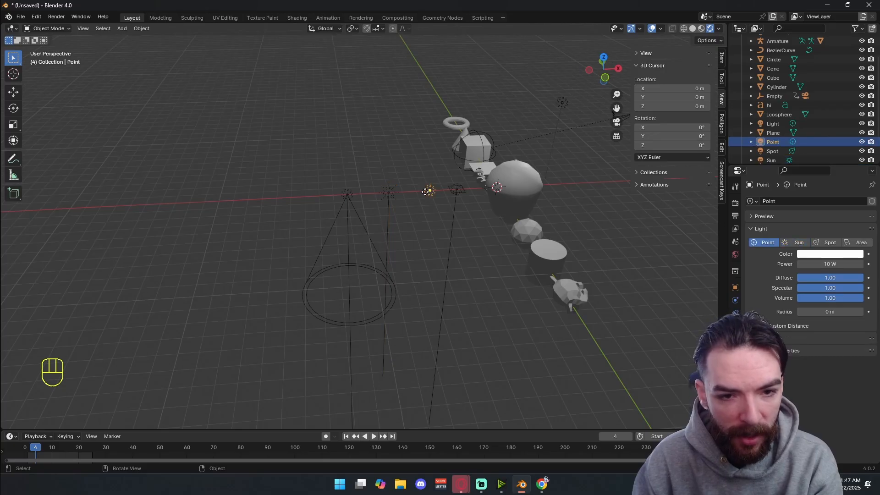
left_click(351, 192)
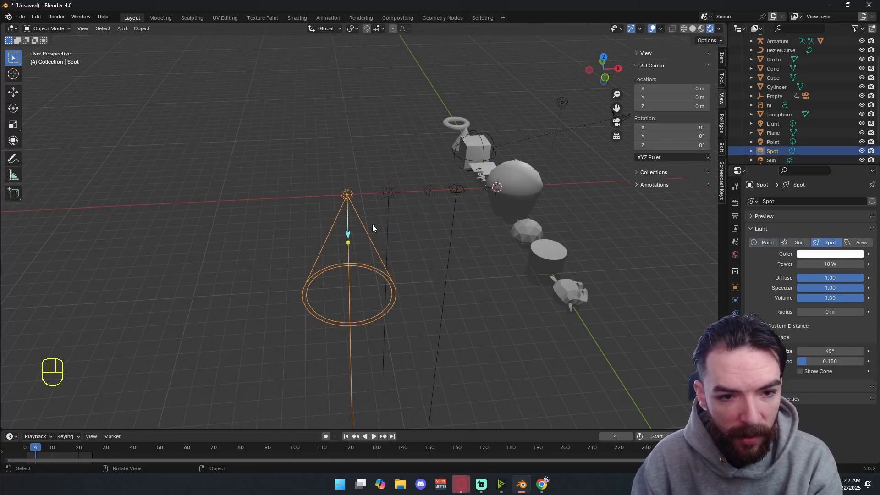
mouse_move(372, 224)
middle_mouse_down("shift")
mouse_move(402, 217)
mouse_move(372, 222)
mouse_move(403, 198)
mouse_move(360, 229)
middle_mouse_up("shift")
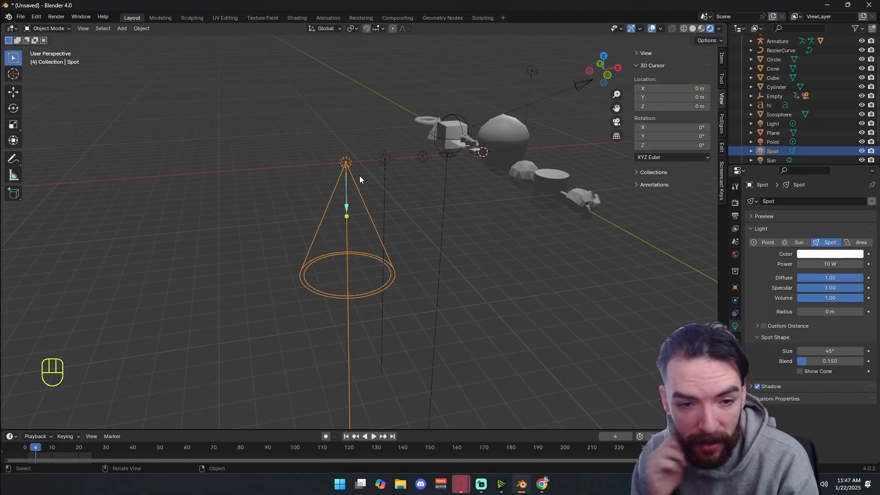
left_click_drag(375, 137, 266, 196)
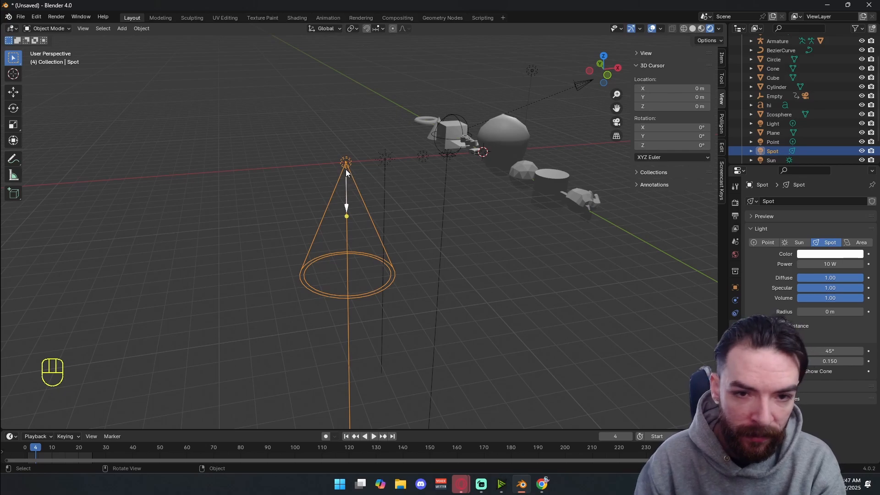
middle_click_drag(346, 169, 329, 152)
left_click_drag(312, 155, 422, 203)
middle_click_drag(532, 252, 546, 257)
left_click(605, 244)
scroll(606, 244, "down", 1)
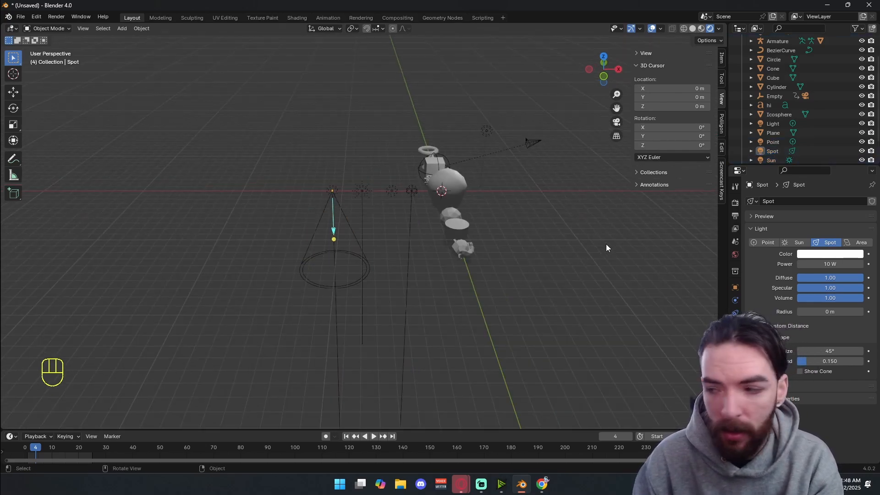
Add a second camera at the world origin, among the row of objects.
middle_click_drag(596, 244, 418, 258, "shift")
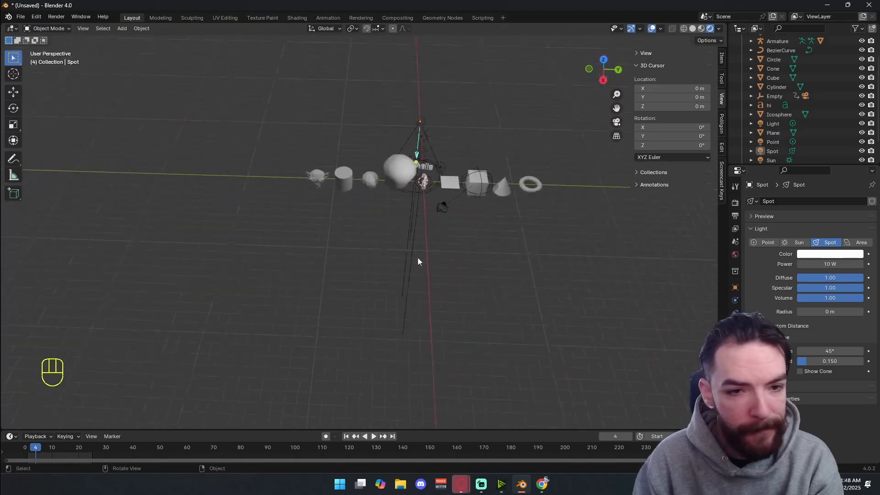
key("shift+a")
mouse_move(457, 260)
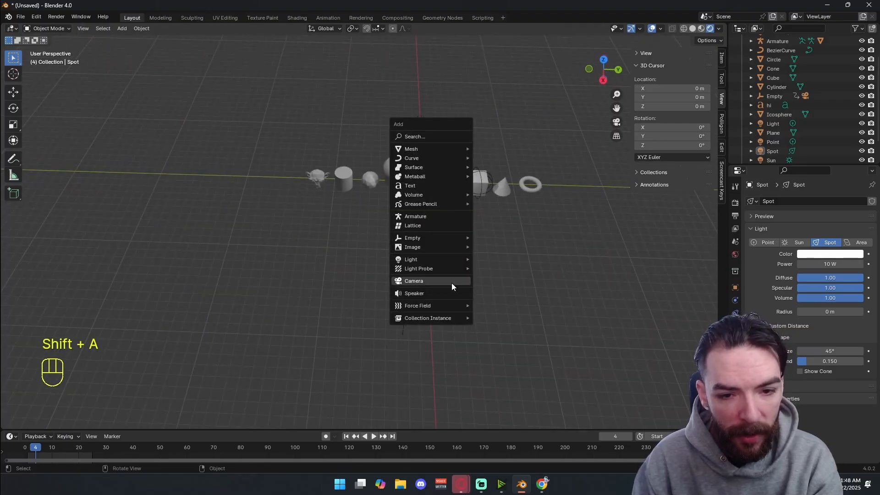
left_click(451, 285)
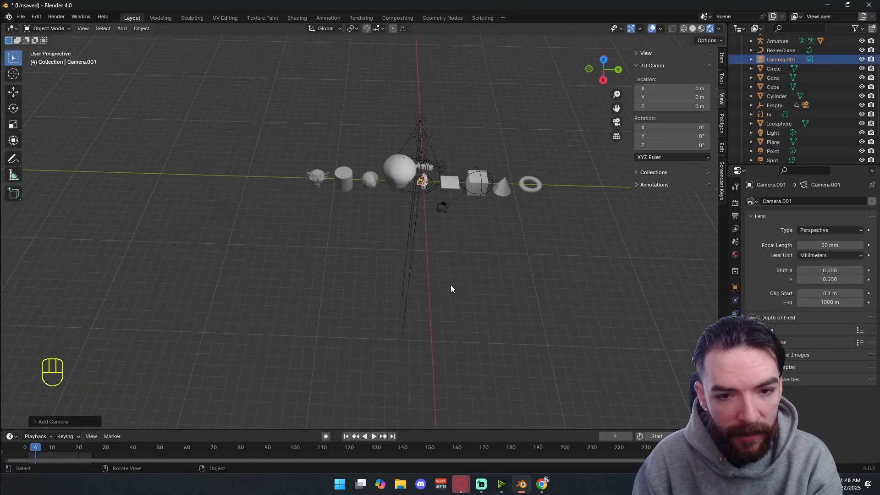
middle_click_drag(450, 285, 366, 267, "shift")
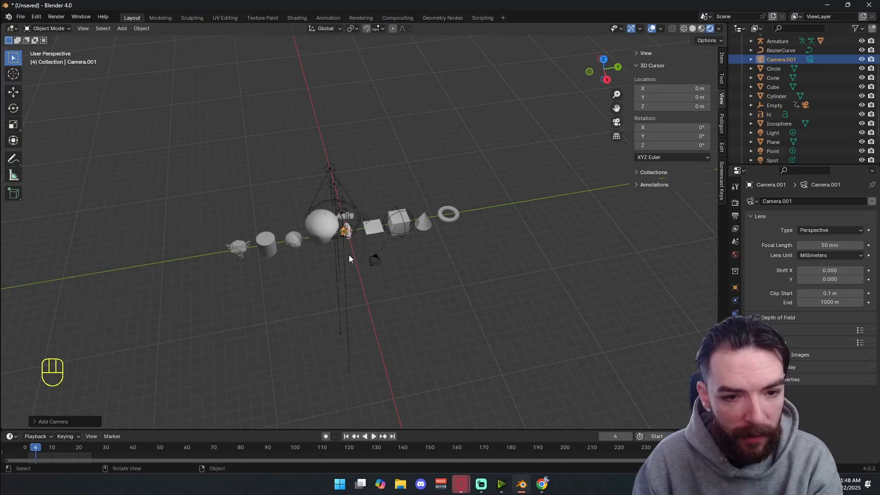
Delete the newly added camera at the world origin.
scroll(348, 255, "up", 8)
key("x")
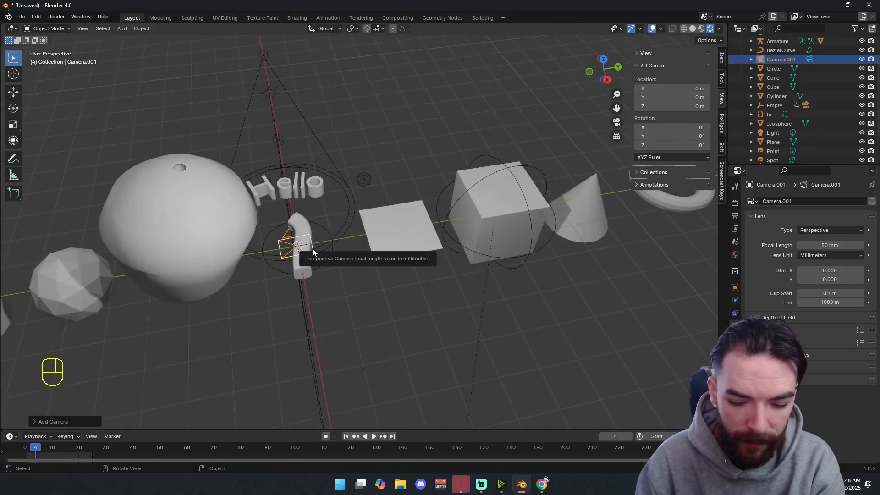
left_click(313, 248)
Examine the force field types available for adding, such as Force and Wind, without adding one.
scroll(311, 247, "down", 6)
middle_click_drag(405, 256, 438, 229, "shift")
middle_click_drag(521, 250, 456, 280)
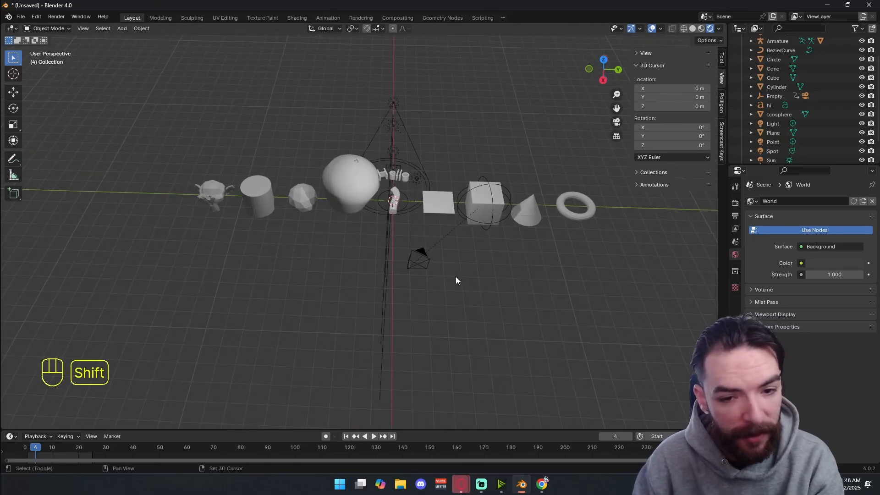
key("shift+a")
mouse_move(426, 307)
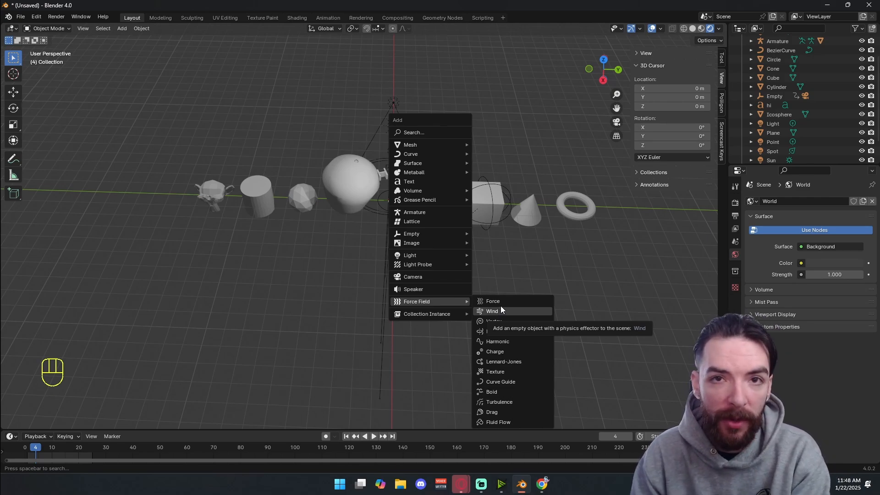
left_click(501, 264)
left_click(500, 266)
middle_click_drag(501, 267, 521, 345)
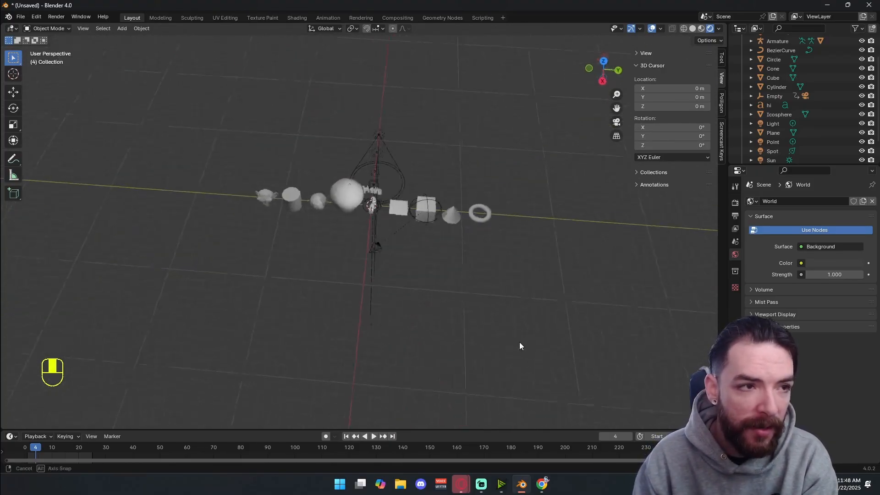
Review the addable object categories, from mesh, text and grease pencil to force fields and the light types.
key("shift+a")
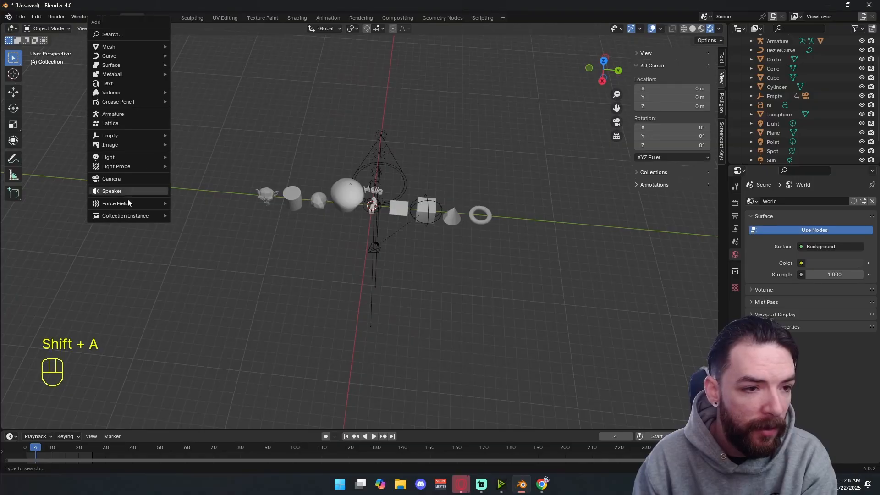
mouse_move(110, 47)
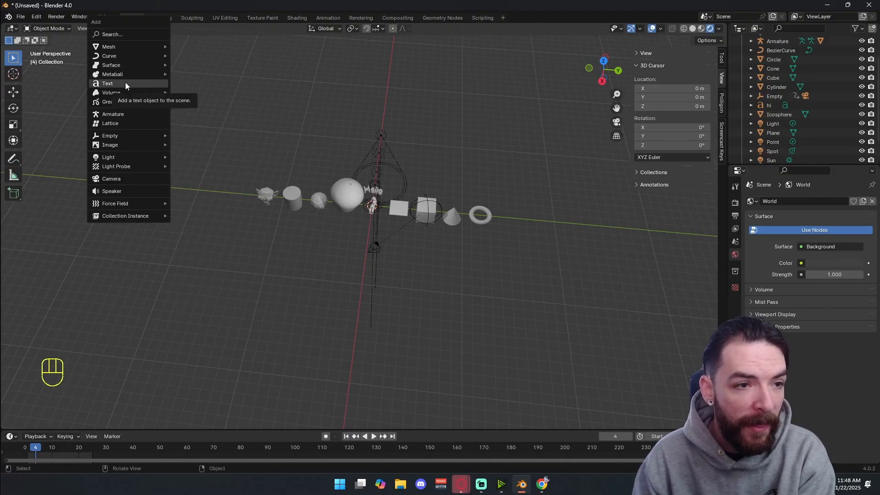
mouse_move(124, 104)
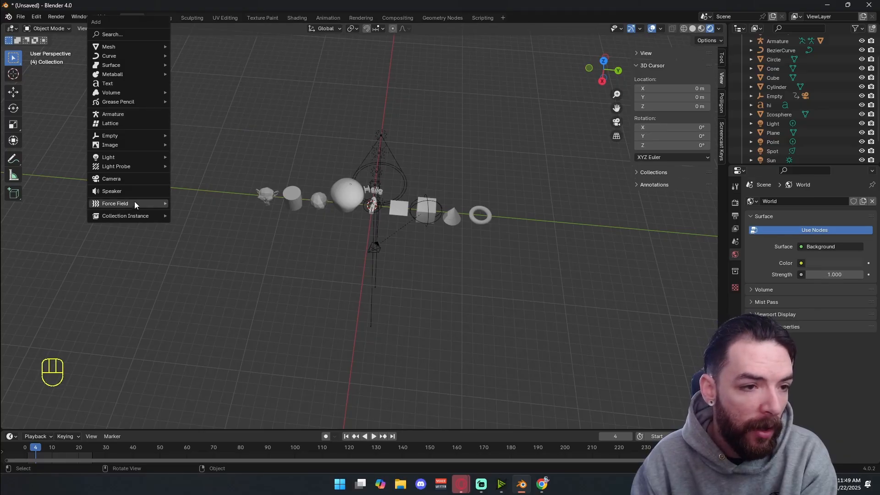
mouse_move(125, 159)
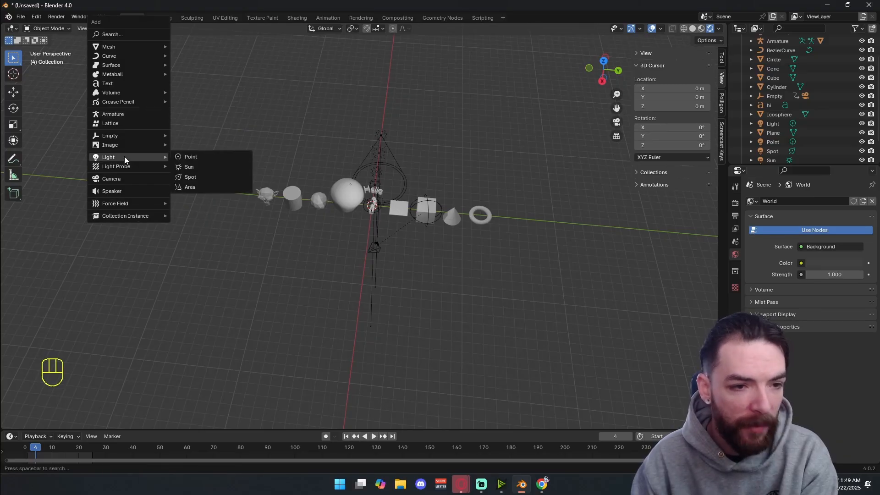